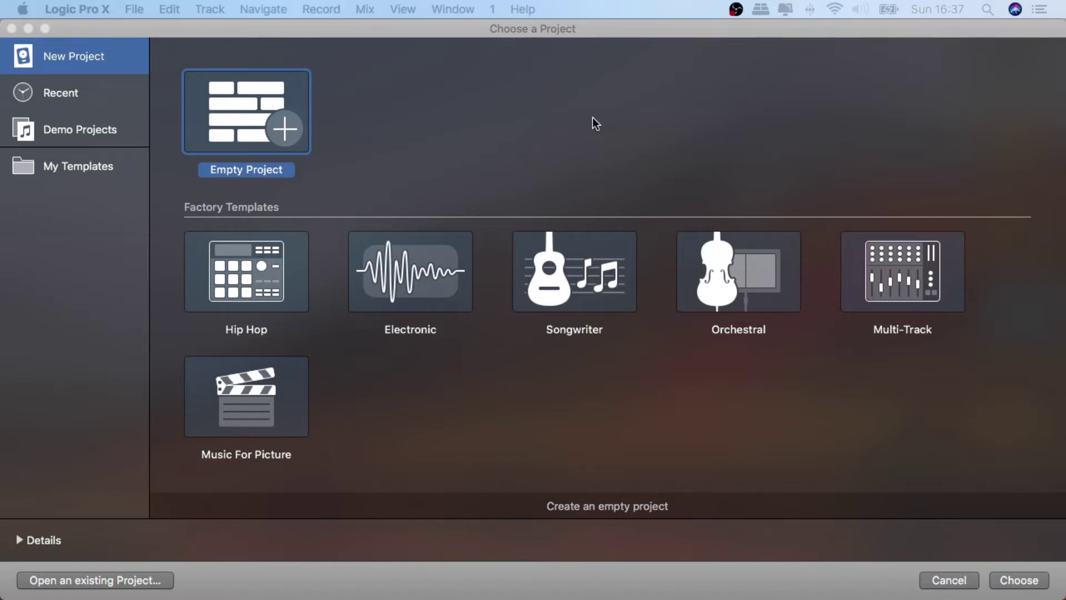
# Create an empty project with one audio track using Input 1 and Output 1 + 2
pyautogui.doubleClick(271, 105)
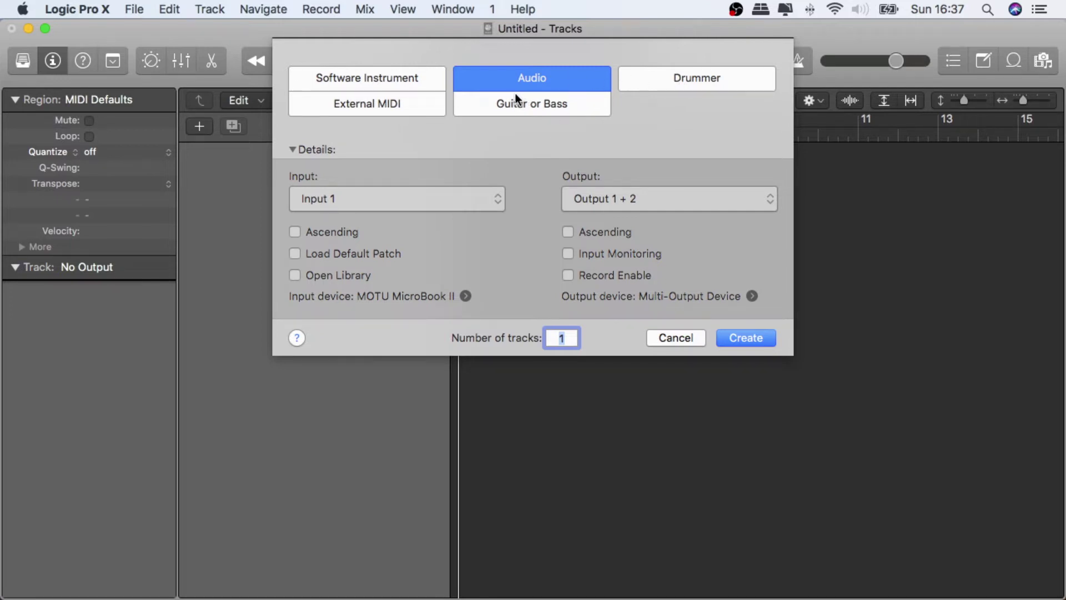
pyautogui.click(399, 77)
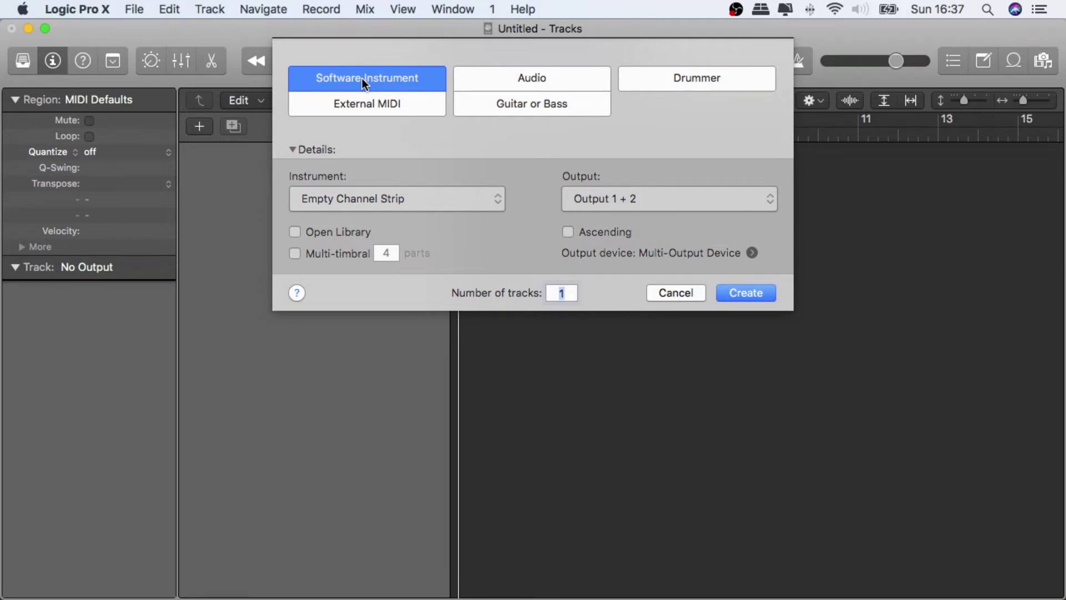
pyautogui.click(514, 82)
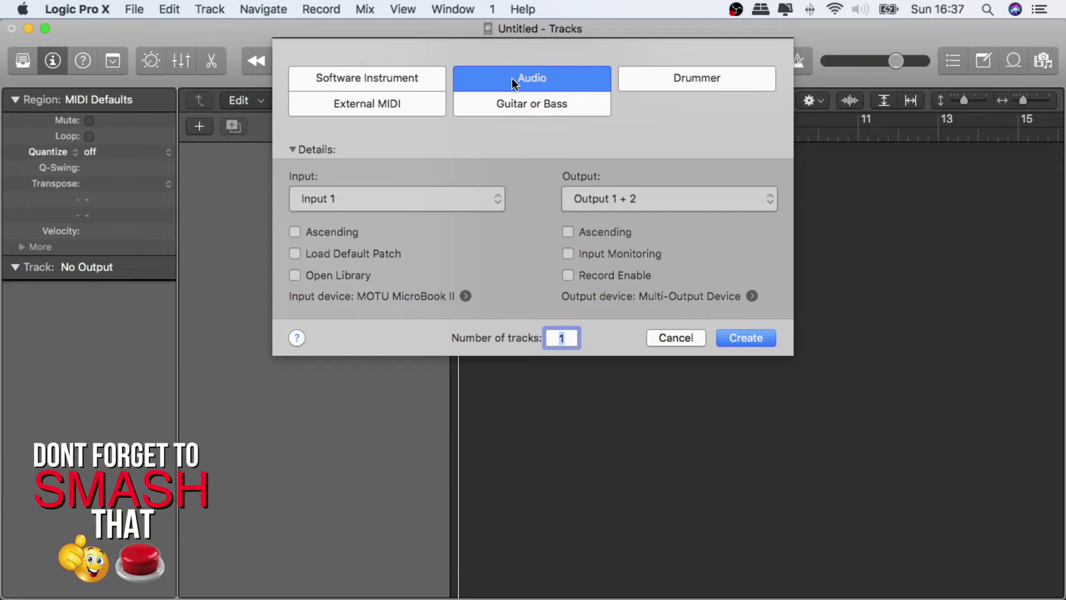
pyautogui.click(357, 82)
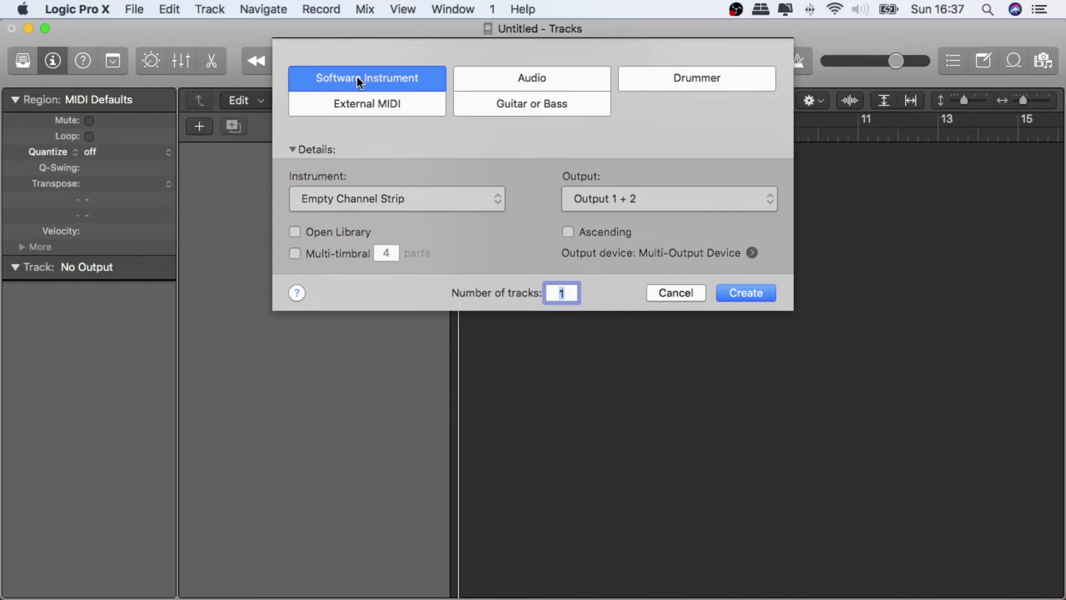
pyautogui.click(478, 83)
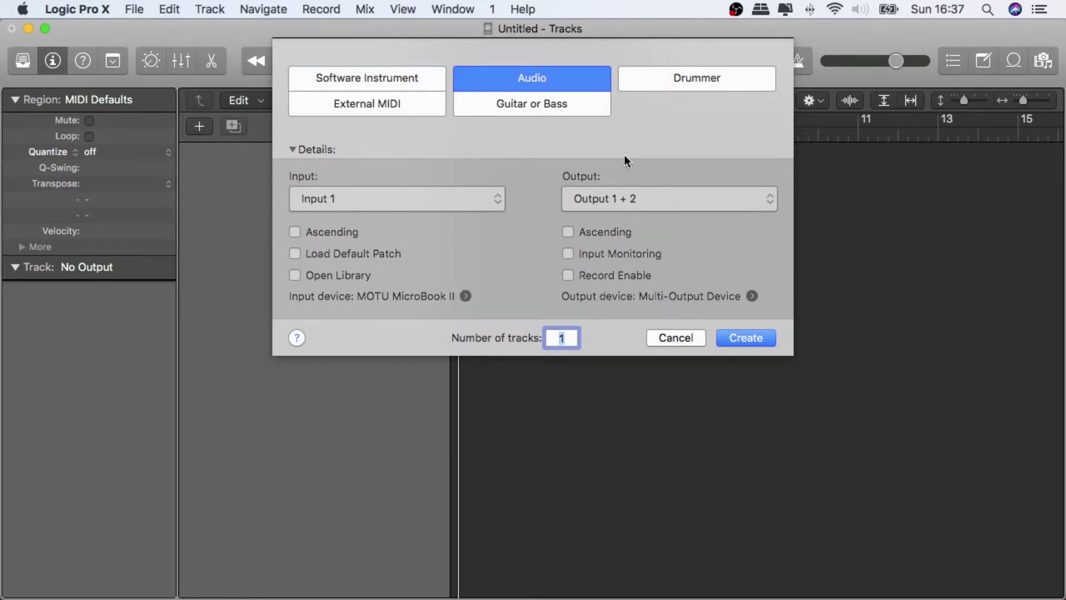
pyautogui.click(736, 338)
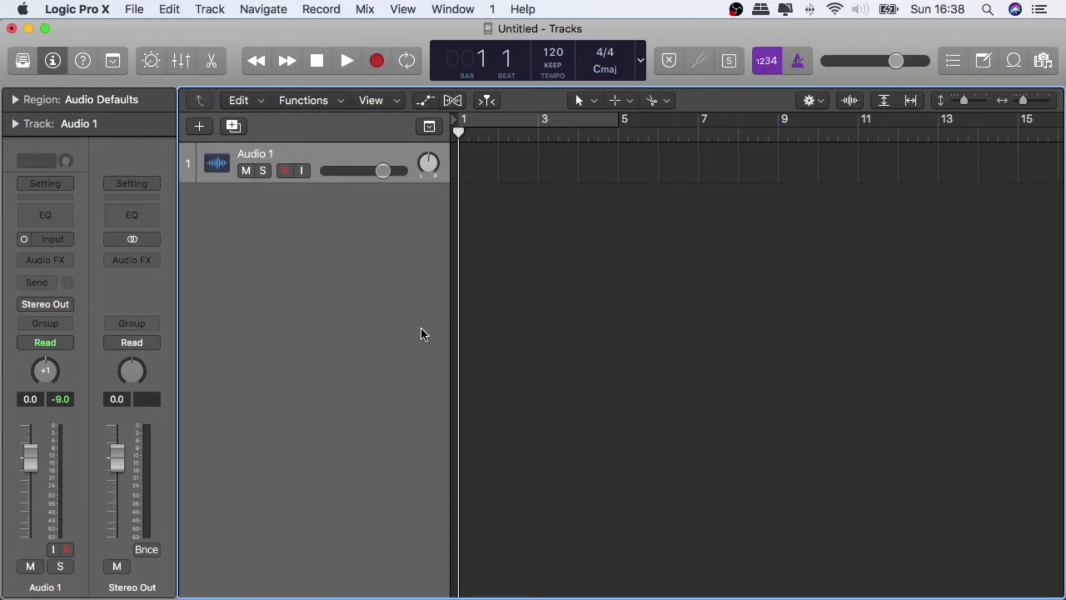
# Open the loop browser and look through its instrument, genre and descriptor categories and the list of loops
pyautogui.press('o')
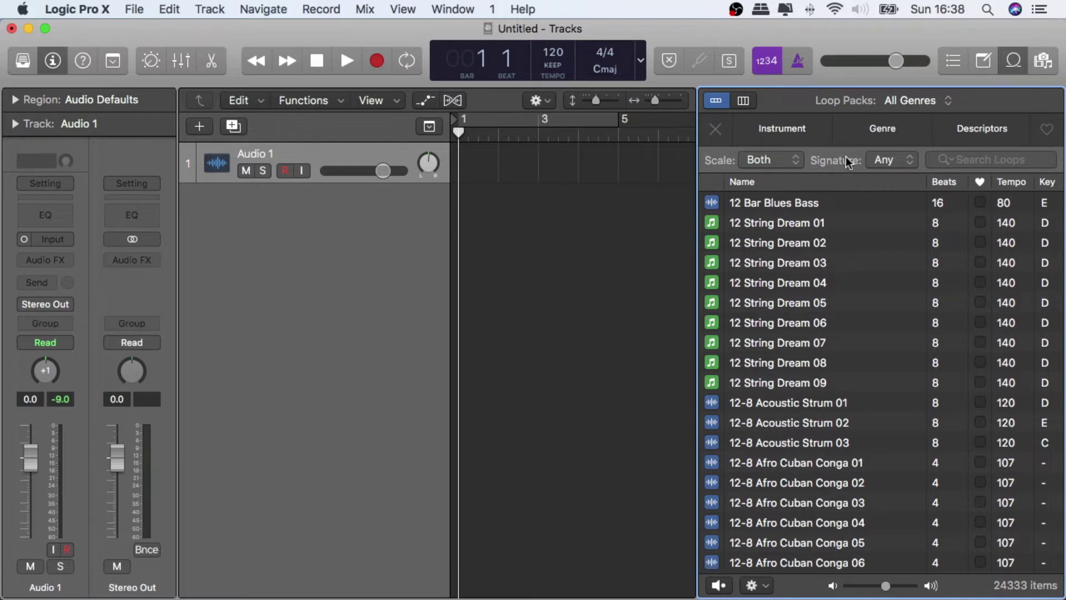
pyautogui.click(792, 135)
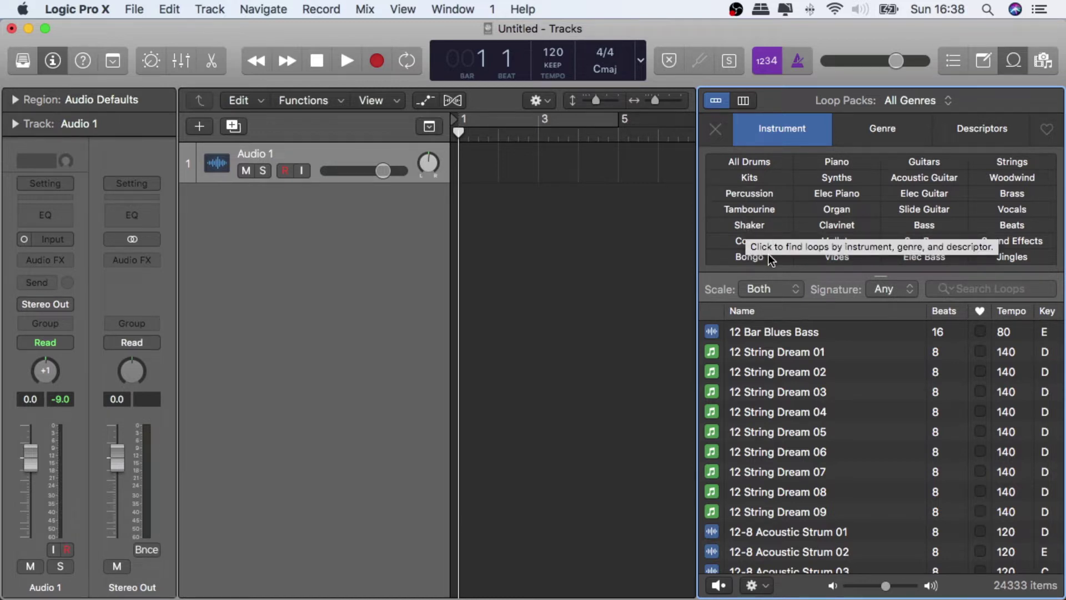
pyautogui.click(884, 132)
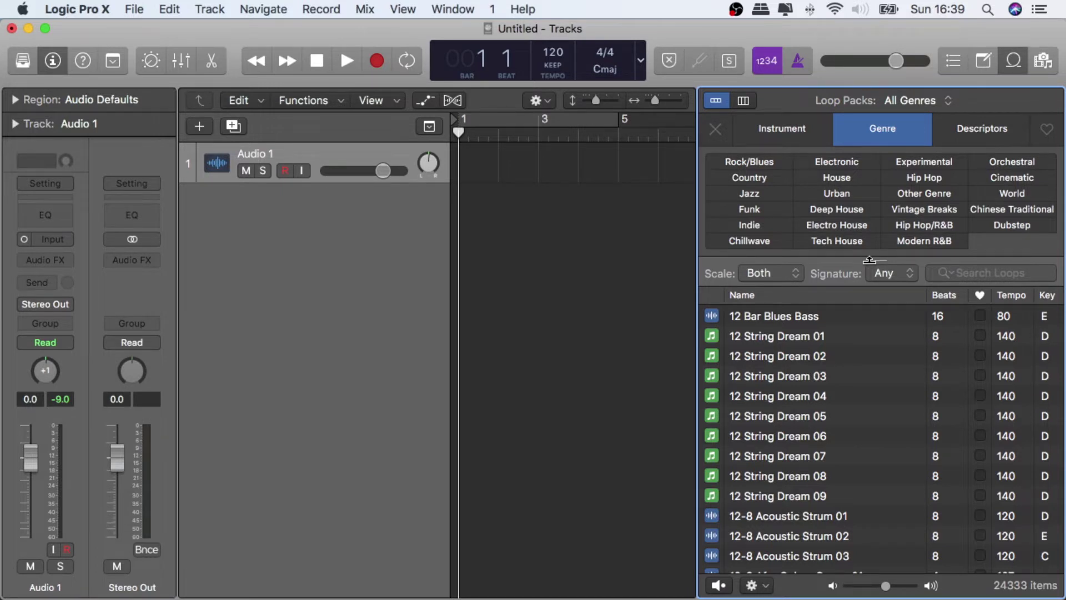
pyautogui.click(991, 128)
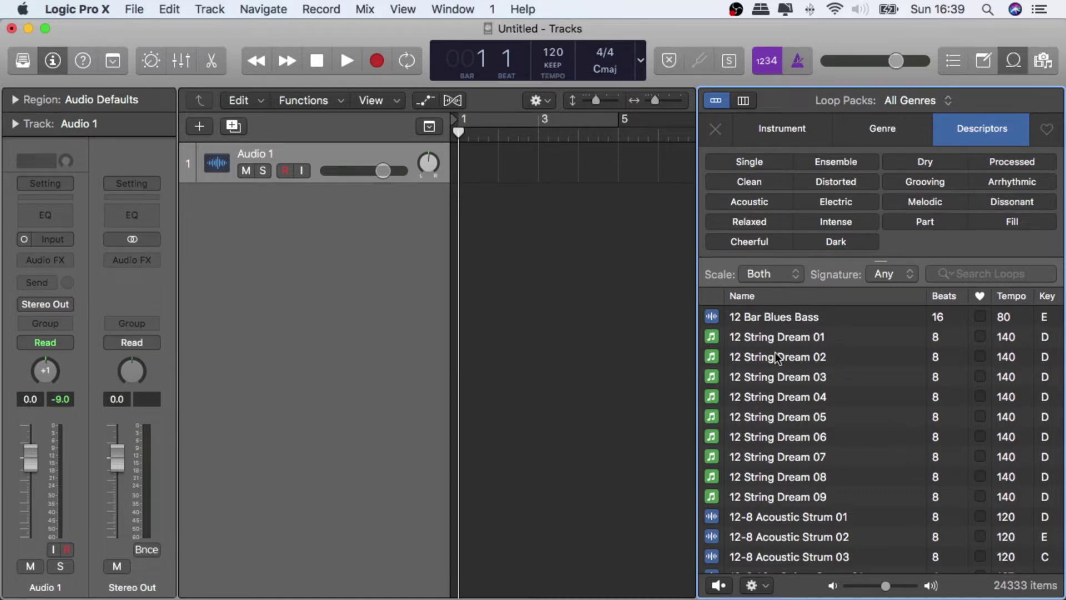
pyautogui.scroll(-20, 801, 509)
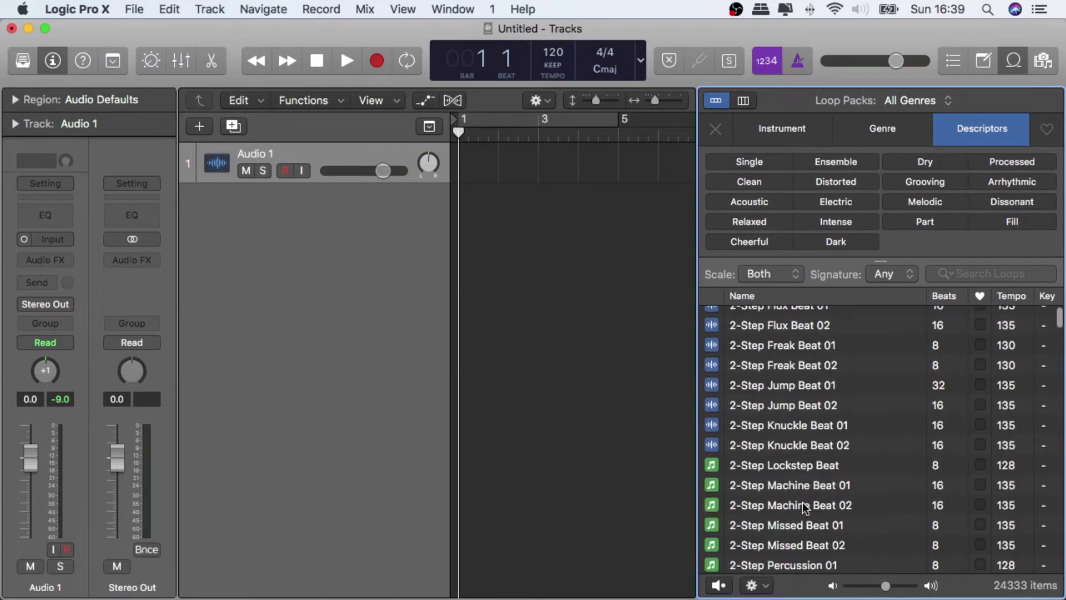
pyautogui.scroll(-20, 806, 498)
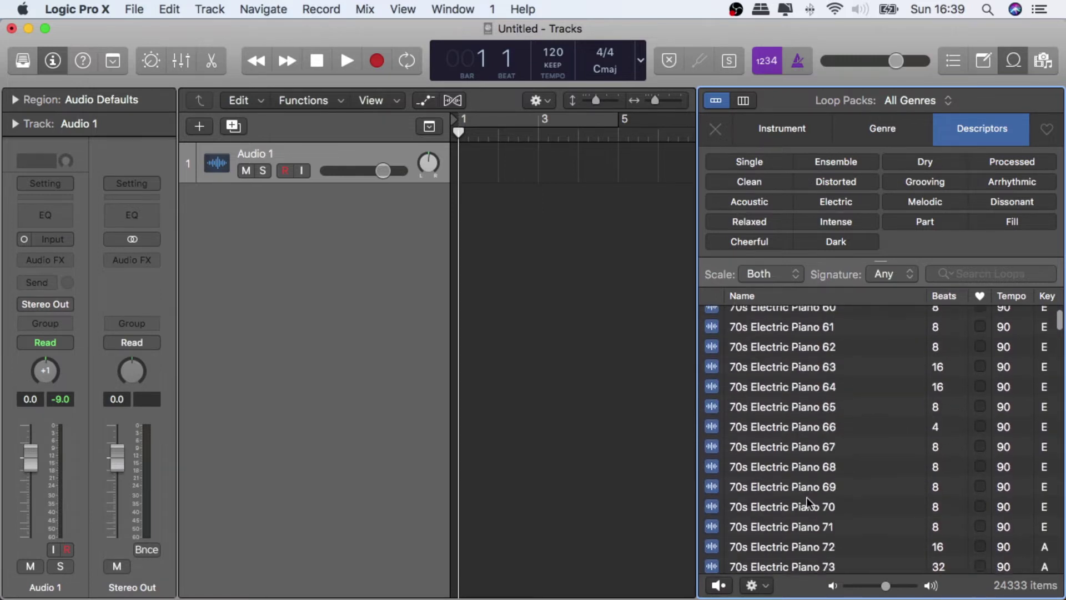
pyautogui.scroll(-20, 807, 498)
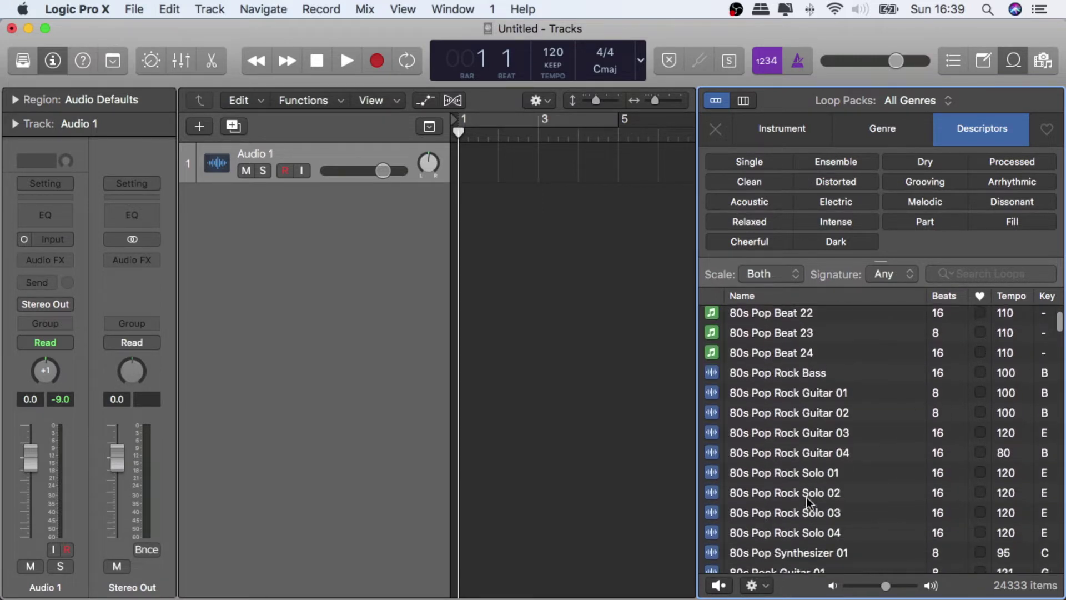
pyautogui.scroll(-3, 807, 497)
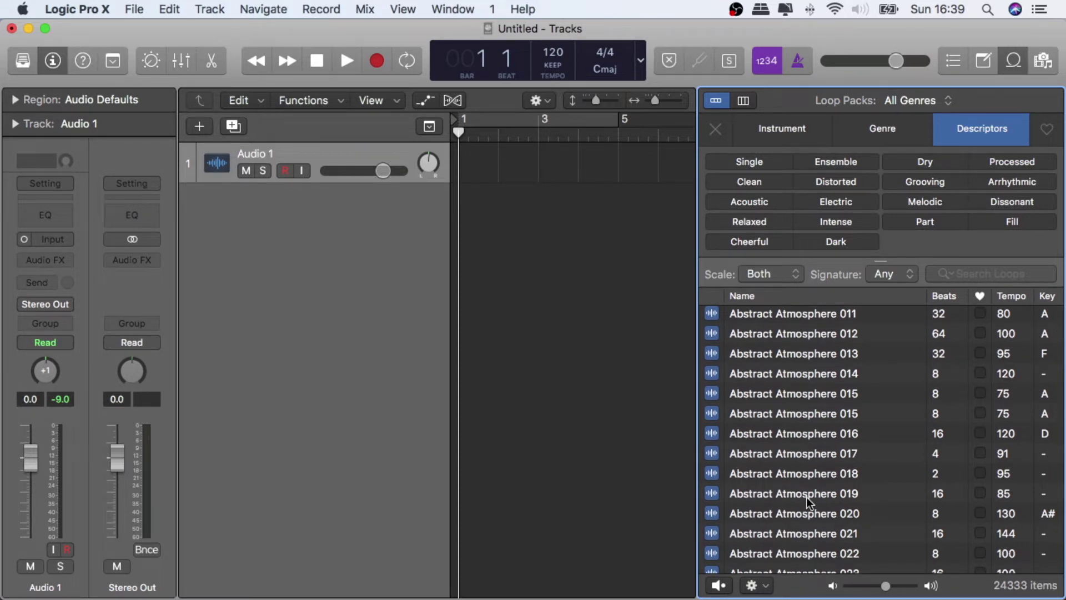
pyautogui.scroll(20, 808, 498)
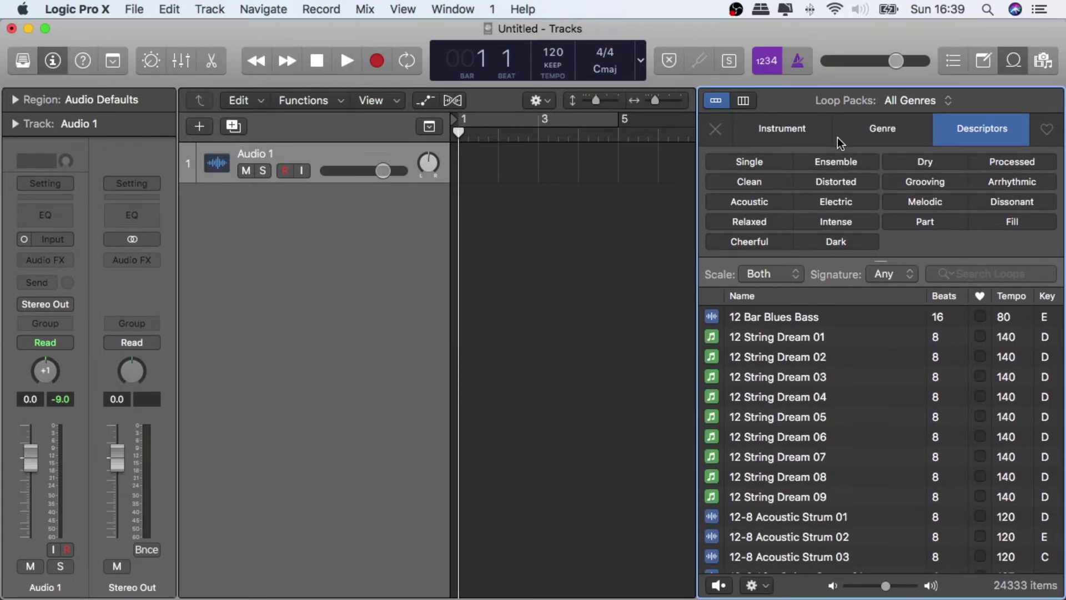
# Filter the loops by the Deep House genre and browse the matching loops
pyautogui.click(874, 129)
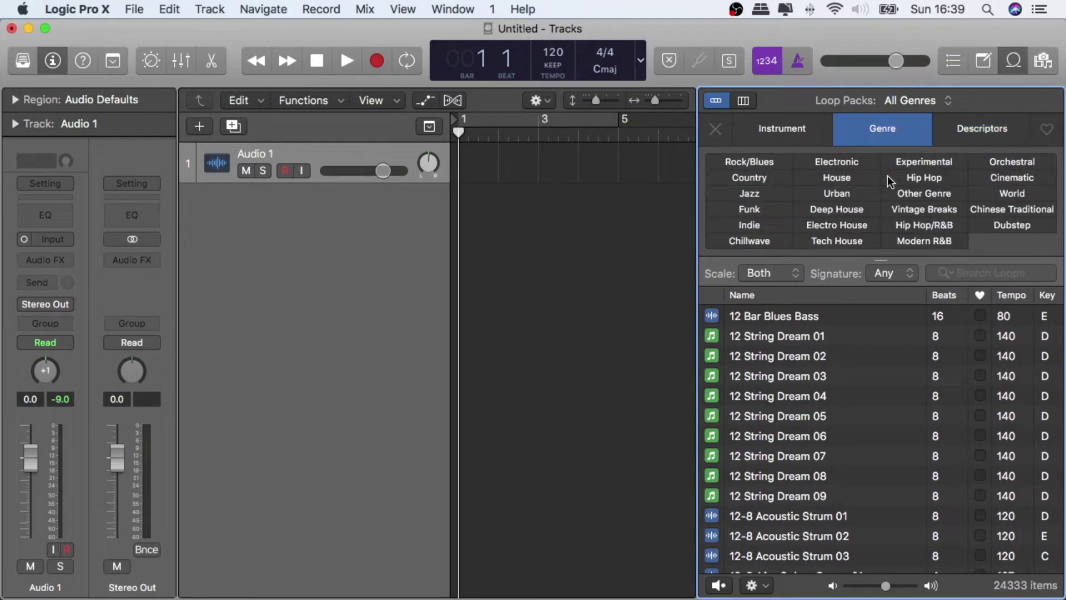
pyautogui.click(838, 211)
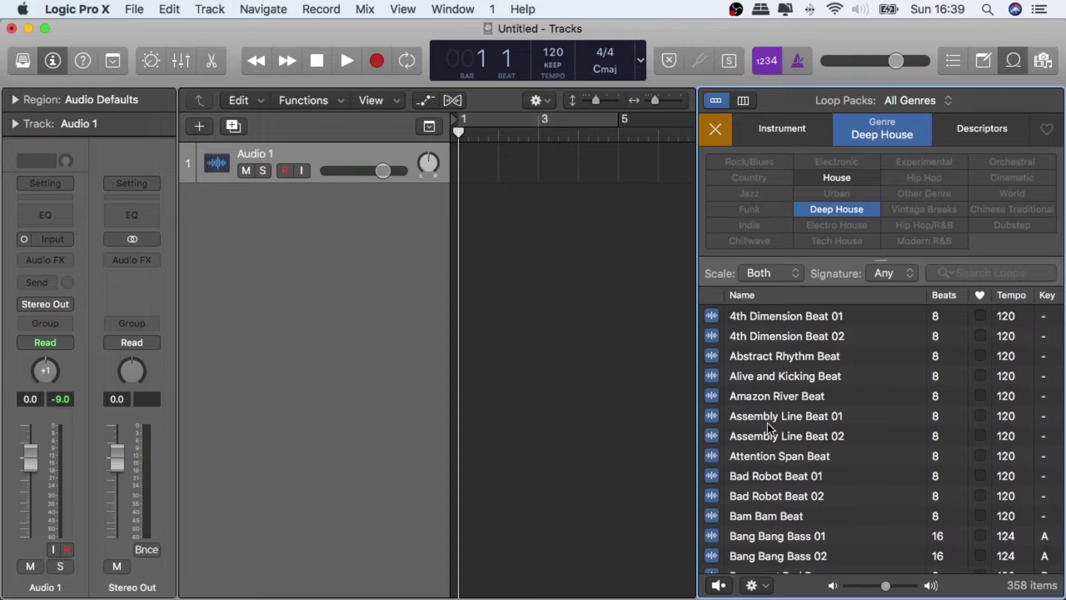
pyautogui.scroll(-10, 777, 433)
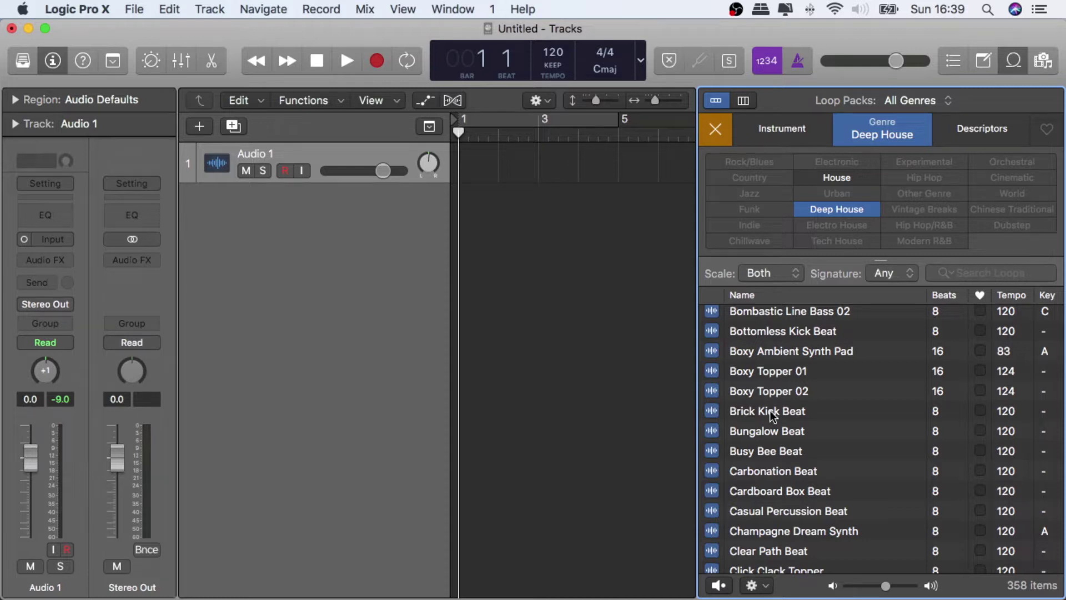
# Audition Brick Kick Beat, Cardboard Box Beat and Click Clack Topper, and add Brick Kick Beat on a new track at bar 1
pyautogui.click(773, 412)
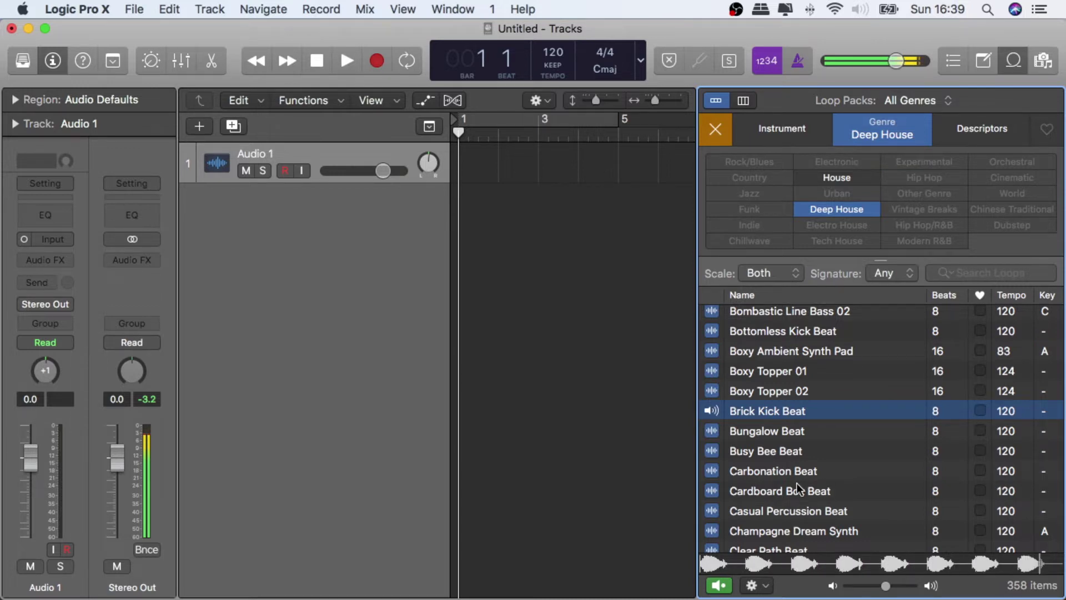
pyautogui.click(780, 493)
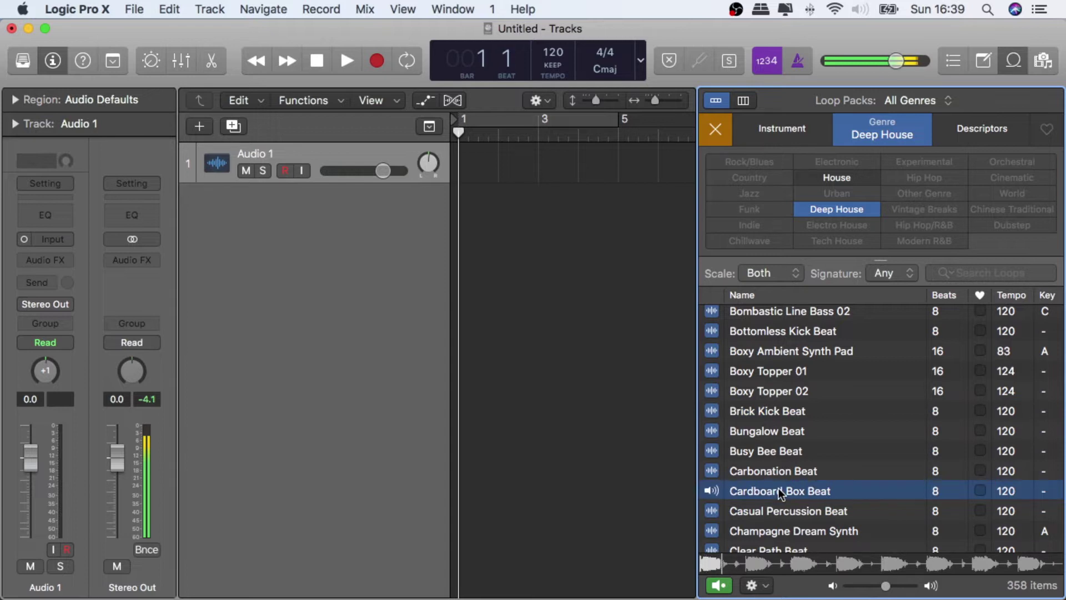
pyautogui.scroll(-3, 778, 524)
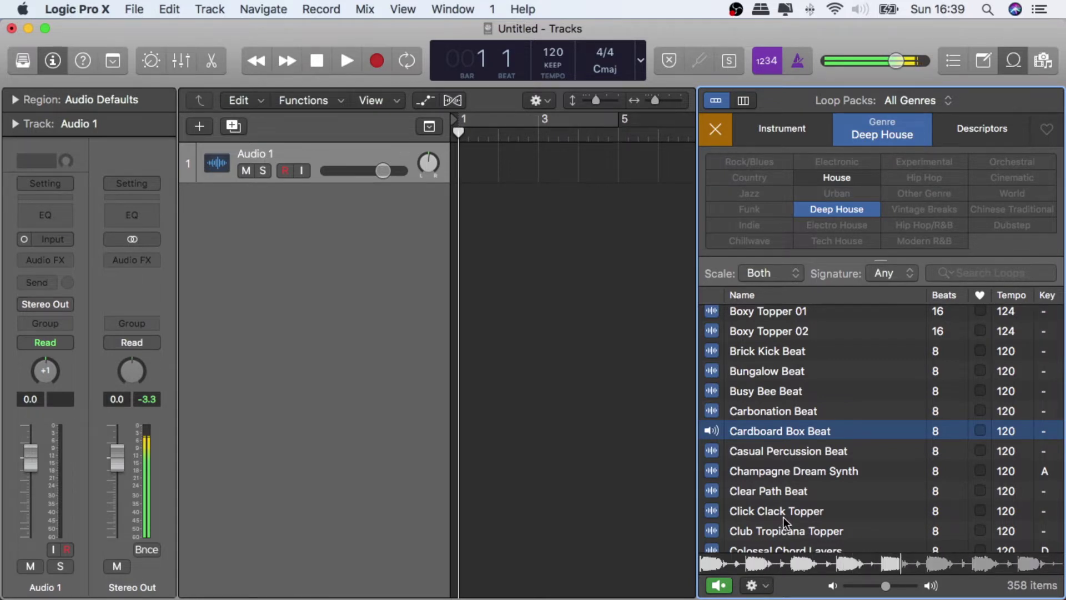
pyautogui.click(784, 515)
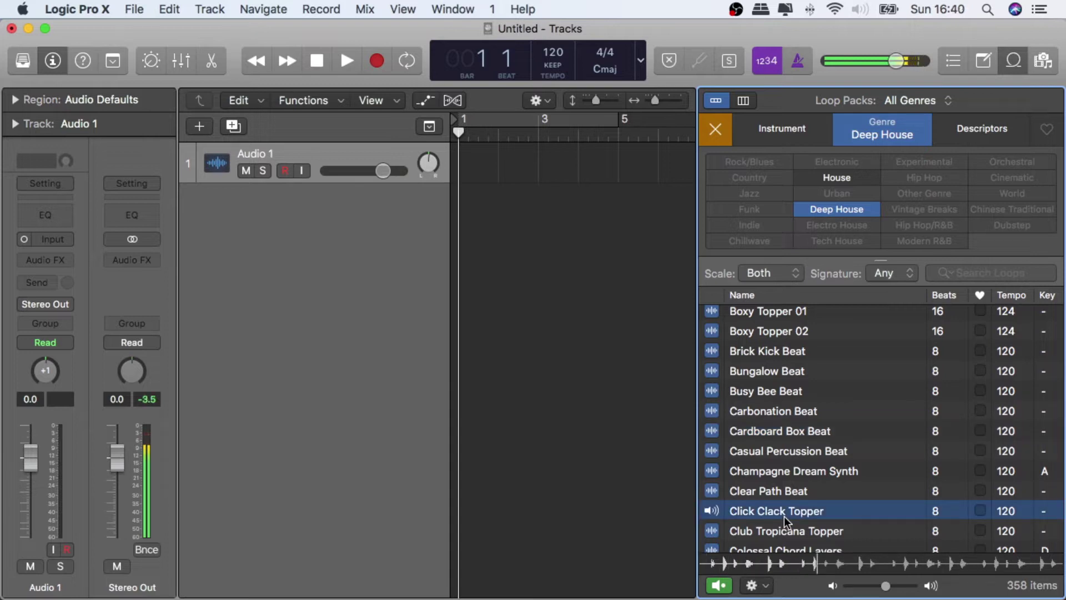
pyautogui.click(771, 349)
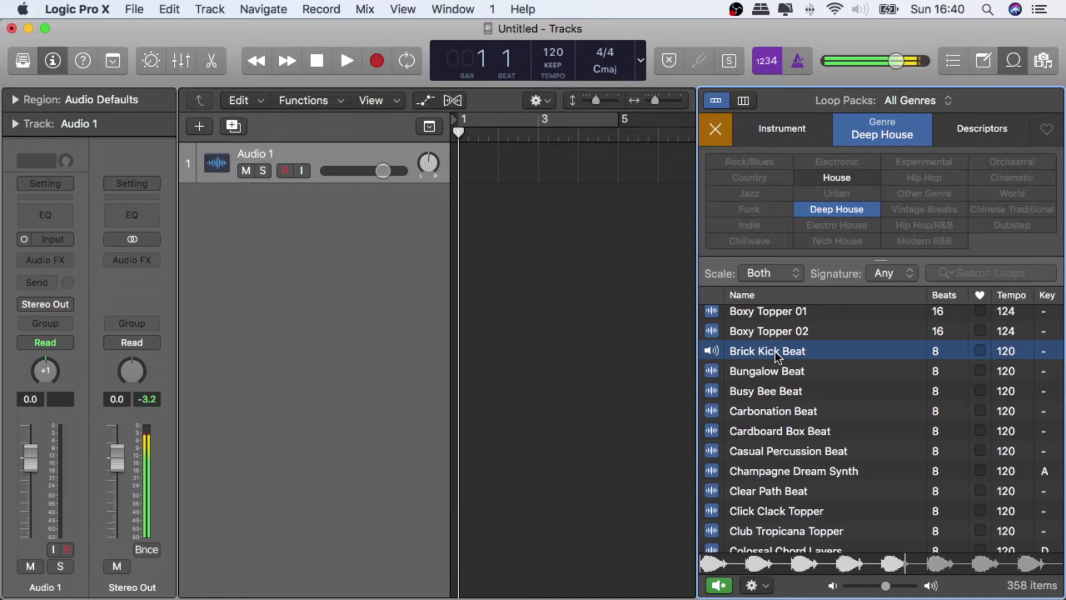
pyautogui.moveTo(778, 351); pyautogui.dragTo(619, 325)
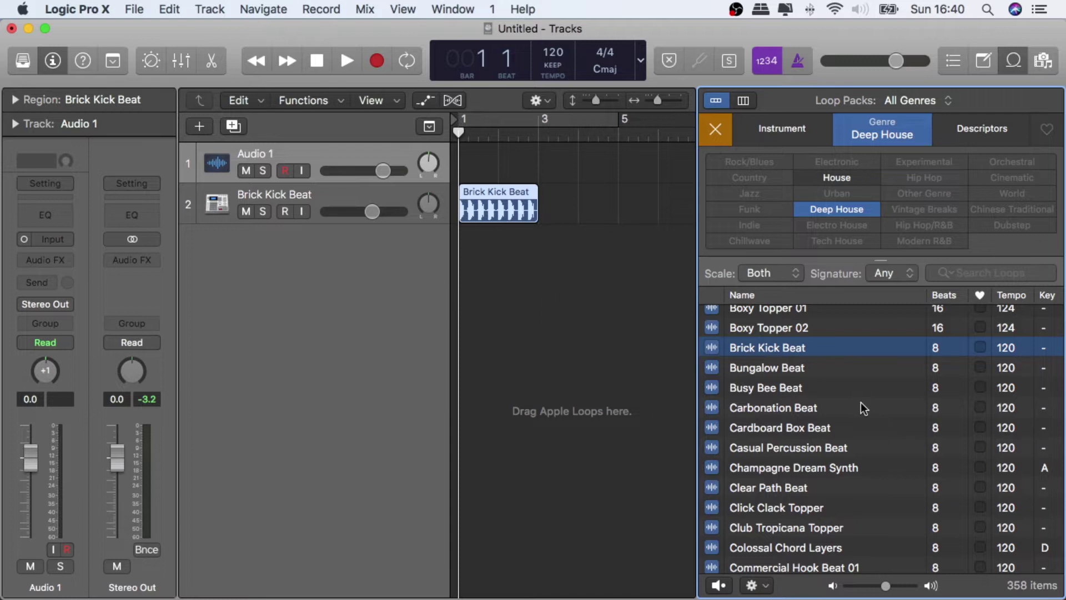
pyautogui.scroll(10, 877, 461)
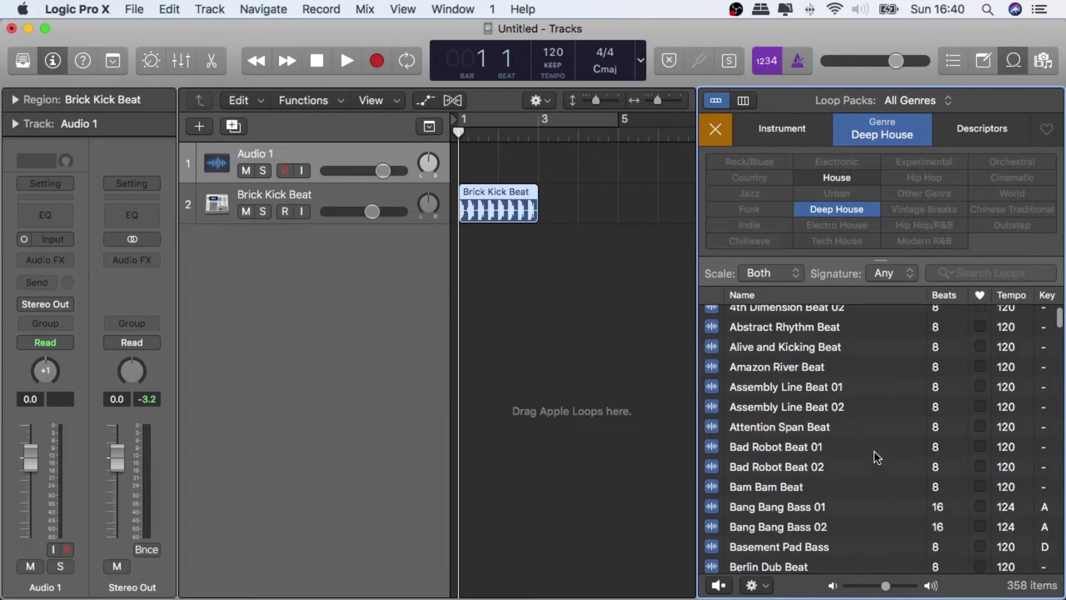
pyautogui.scroll(-20, 877, 448)
pyautogui.scroll(-5, 878, 449)
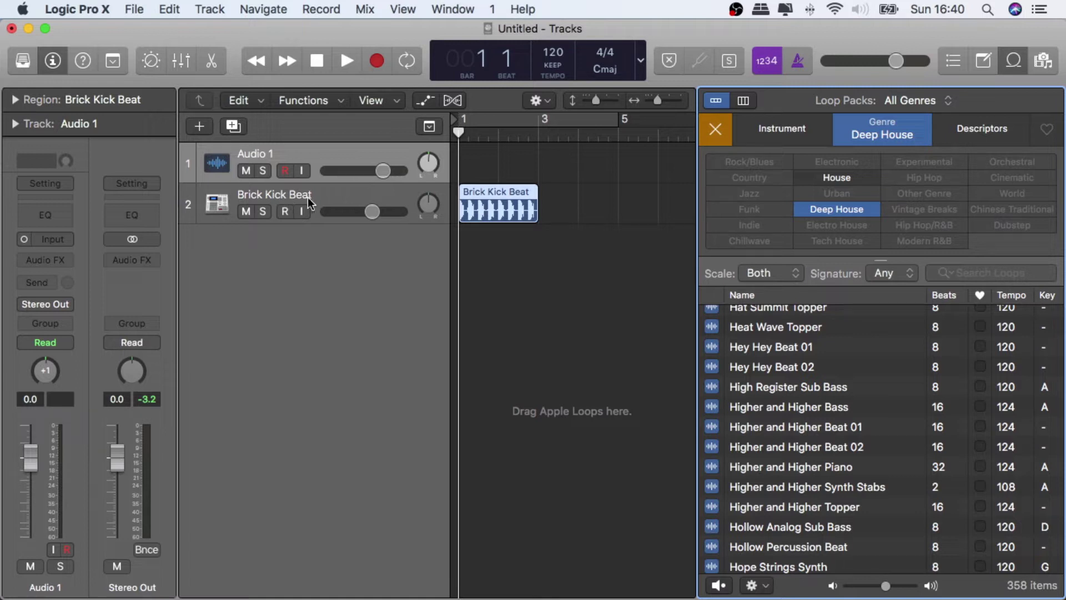
# Repeat the Brick Kick Beat region once and set the cycle range over both regions, bars 1 to 5
pyautogui.click(492, 210)
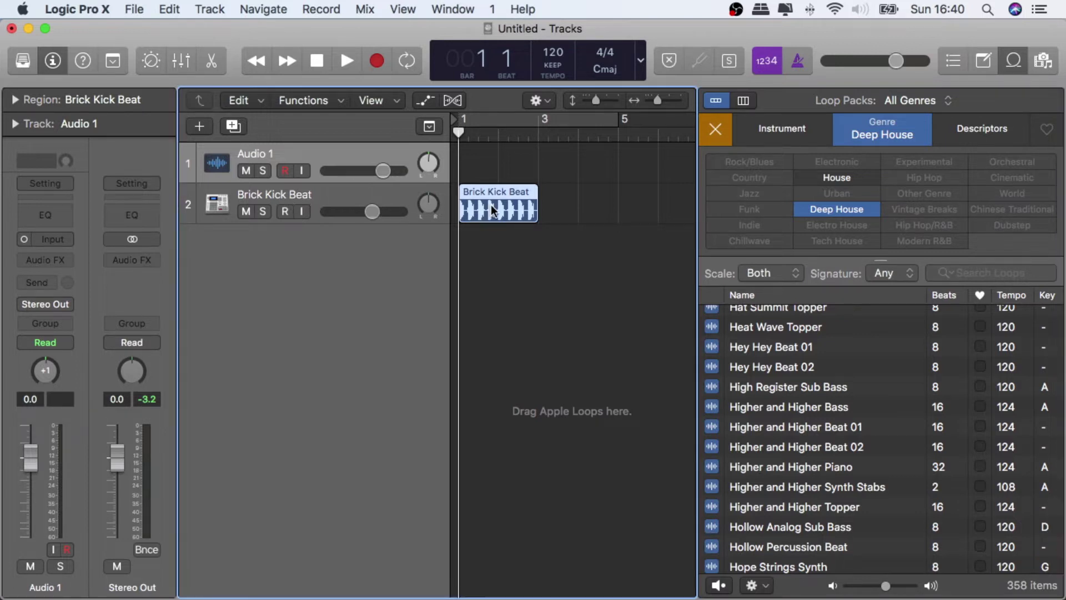
pyautogui.press('super+r')
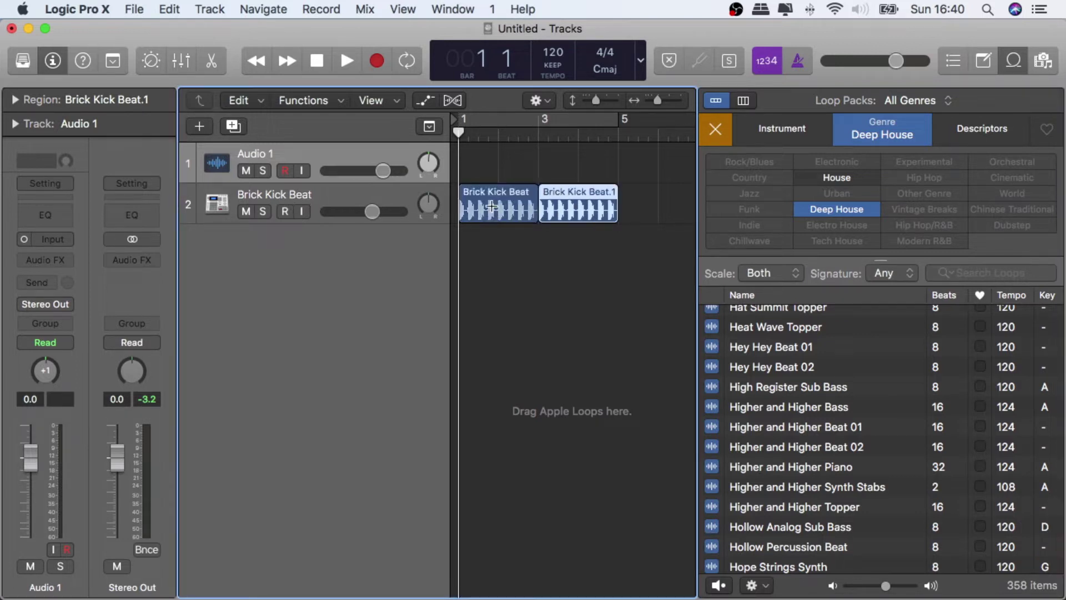
pyautogui.keyDown('shift'); pyautogui.click(471, 207); pyautogui.keyUp('shift')
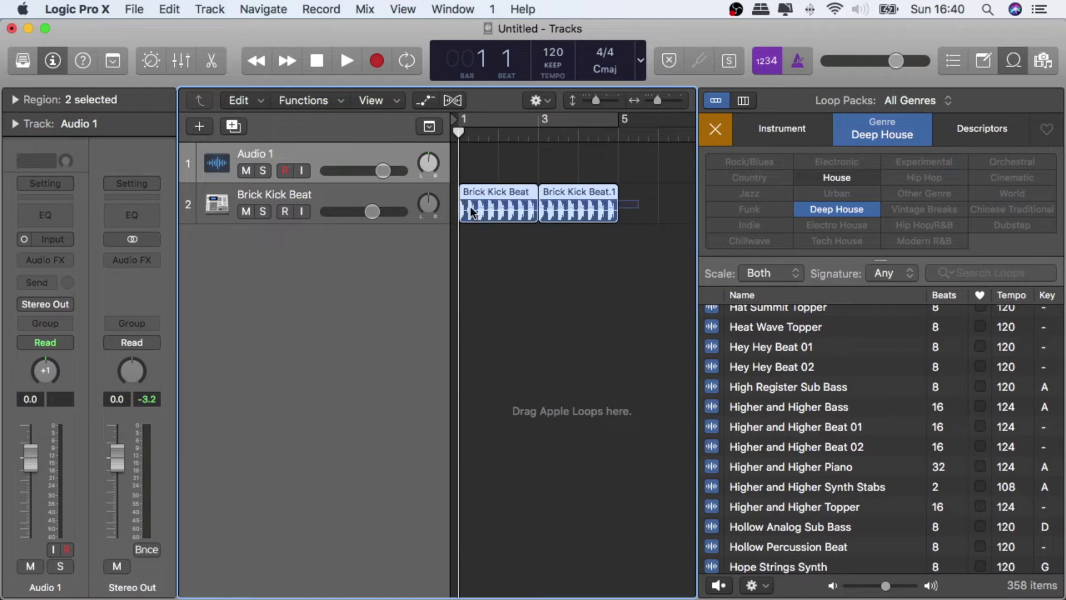
pyautogui.press('super+u')
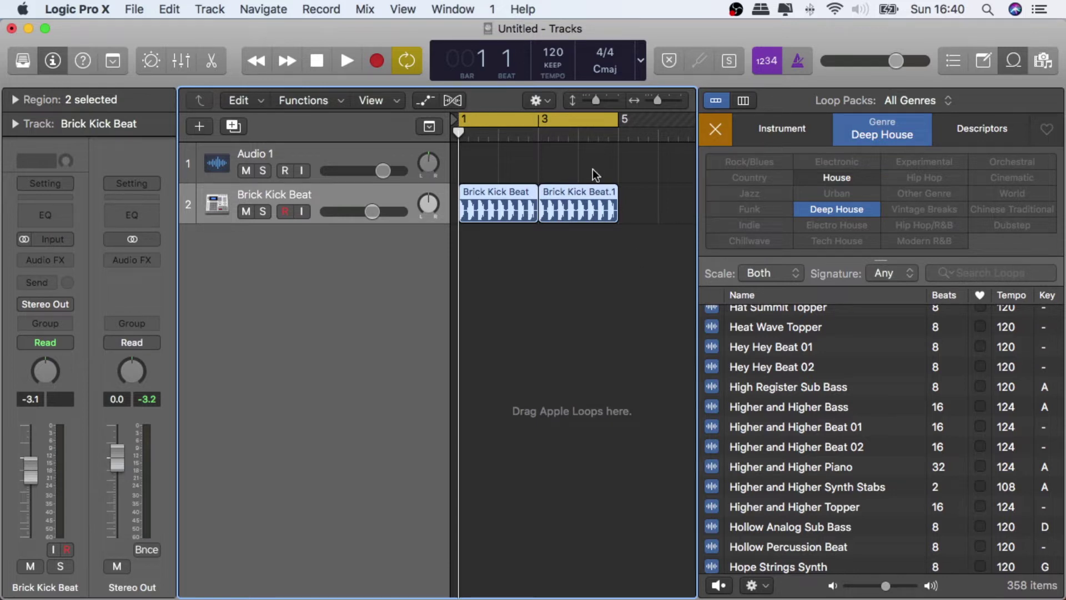
# Play the cycled Brick Kick Beat regions briefly, stop playback and return the playhead to bar 1
pyautogui.press('space')
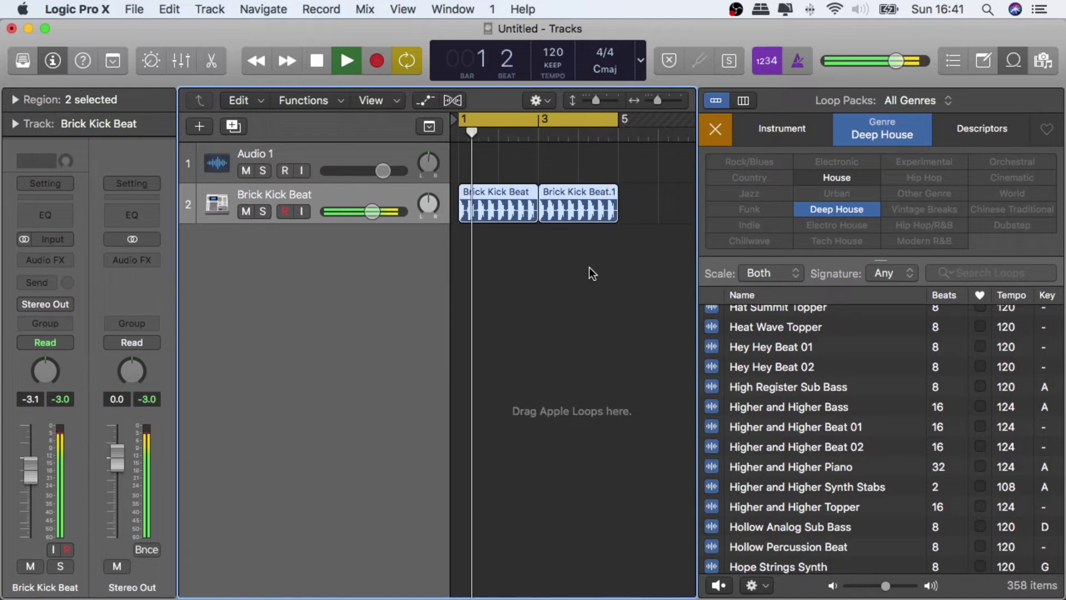
pyautogui.press('space')
pyautogui.moveTo(475, 134); pyautogui.dragTo(458, 136)
# Delete the empty Audio 1 track
pyautogui.click(372, 156)
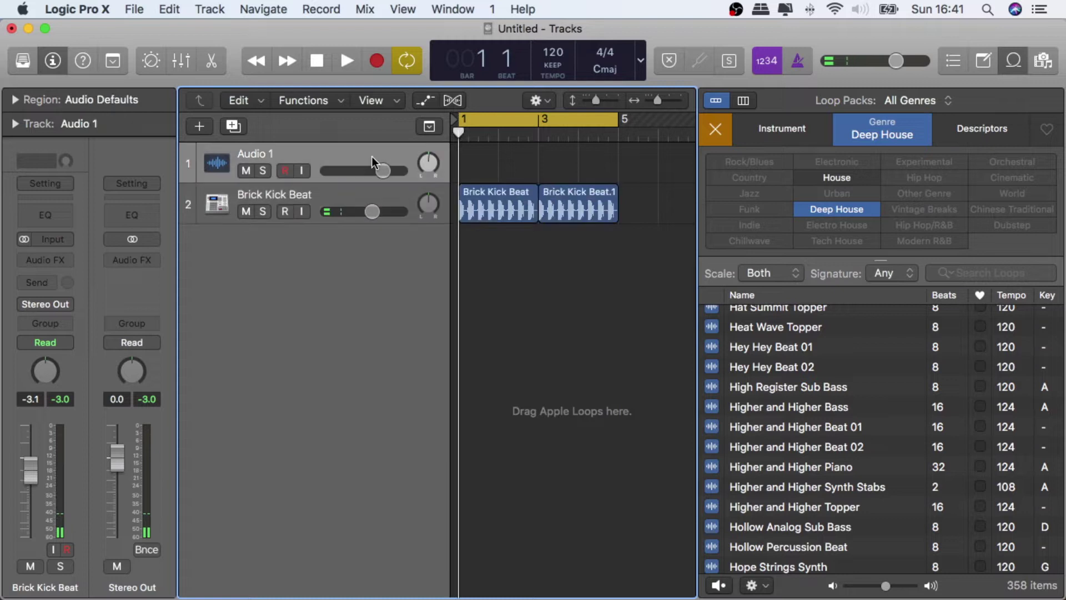
pyautogui.press('super+BackSpace')
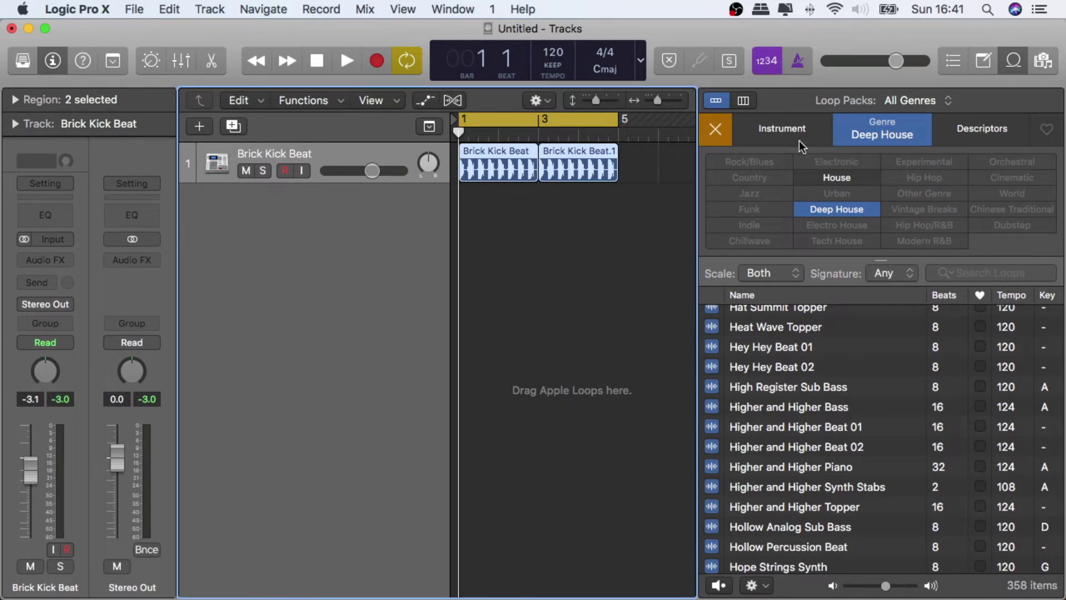
# Clear the Deep House genre filter and filter the loops by the Tambourine instrument
pyautogui.click(779, 131)
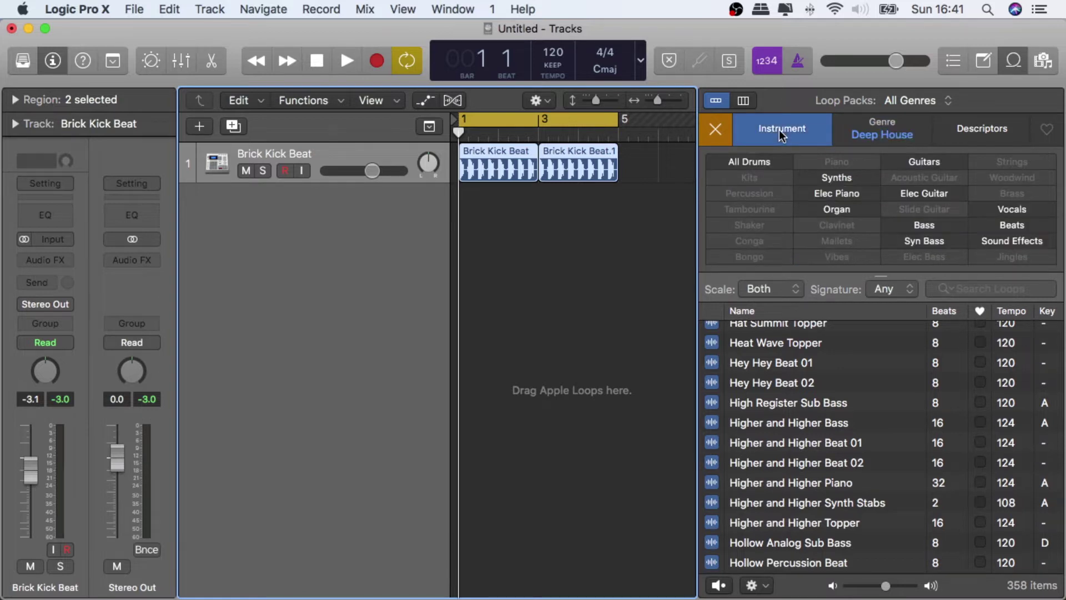
pyautogui.click(881, 128)
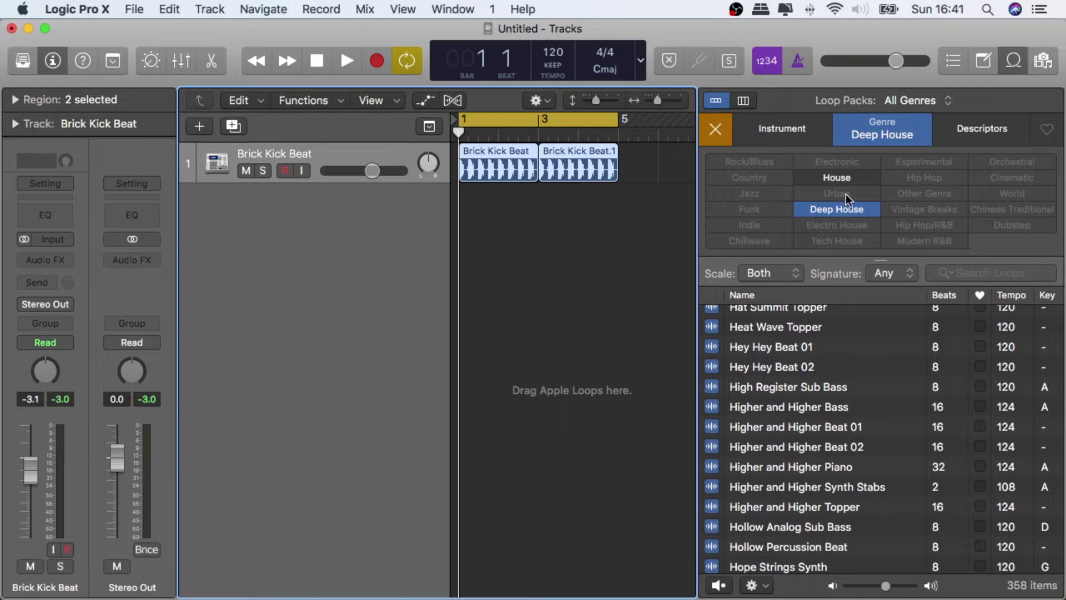
pyautogui.click(798, 132)
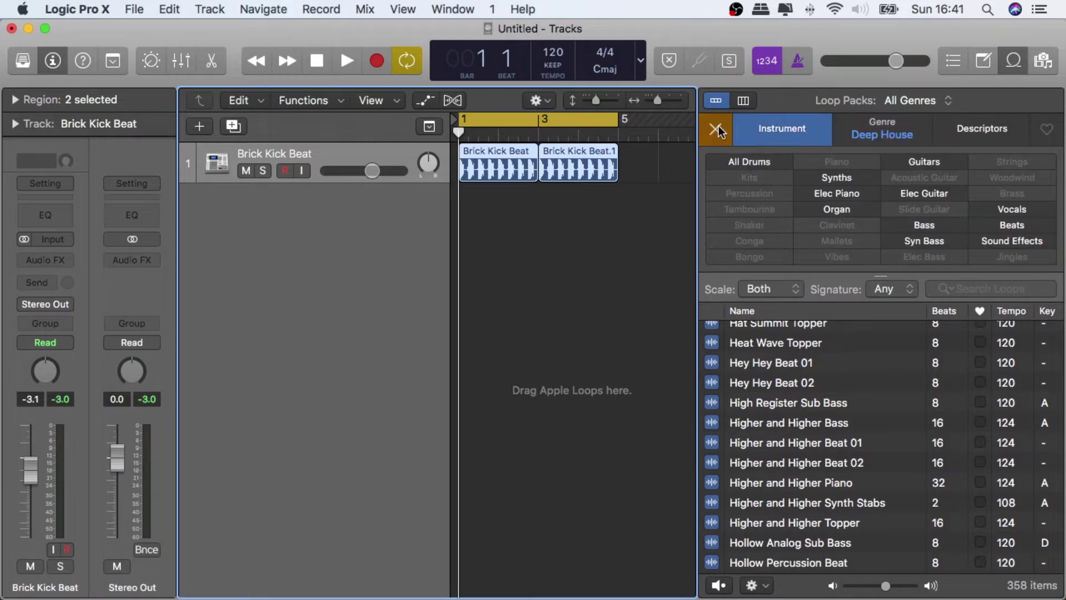
pyautogui.click(719, 126)
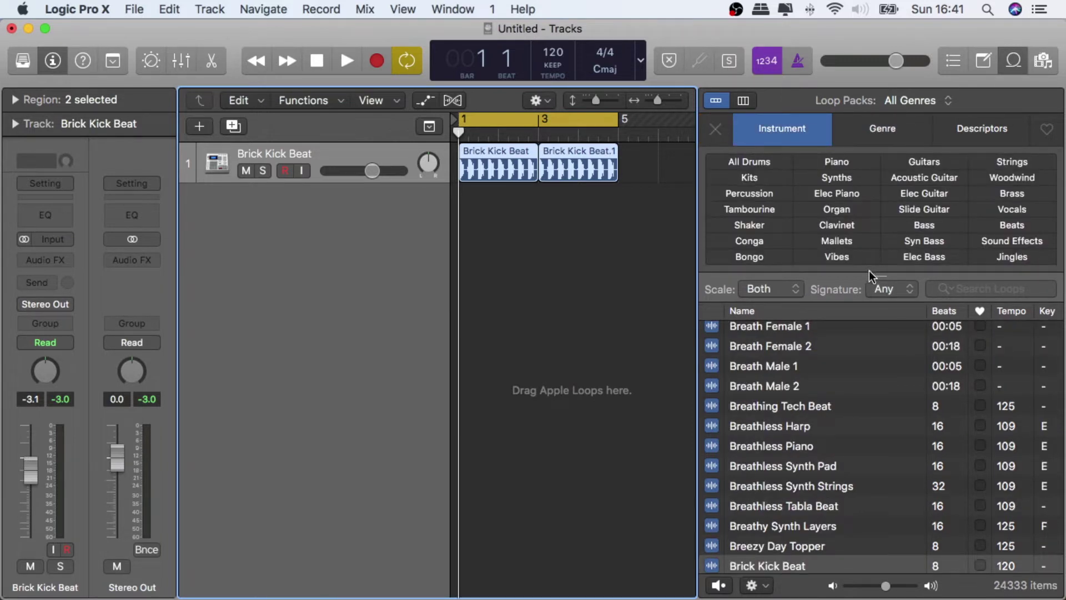
pyautogui.moveTo(870, 273); pyautogui.dragTo(871, 415)
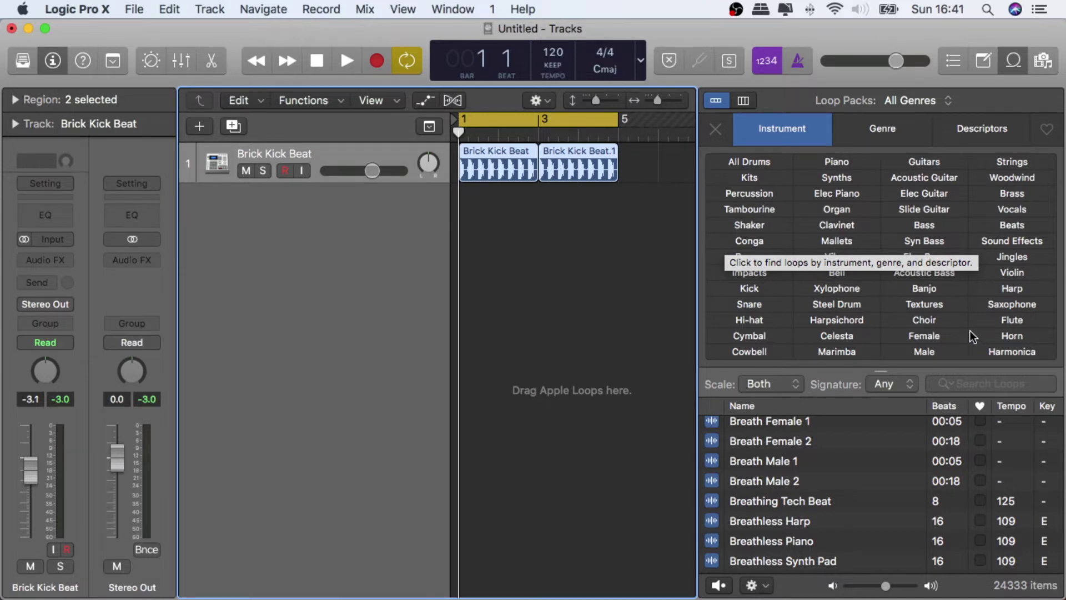
pyautogui.click(750, 209)
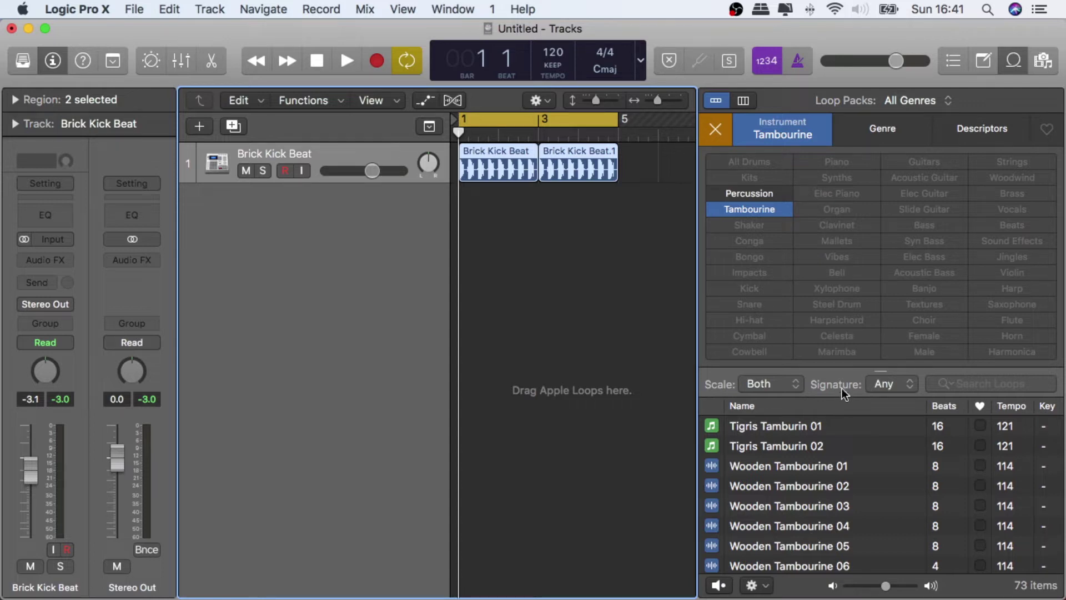
pyautogui.moveTo(839, 368); pyautogui.dragTo(832, 238)
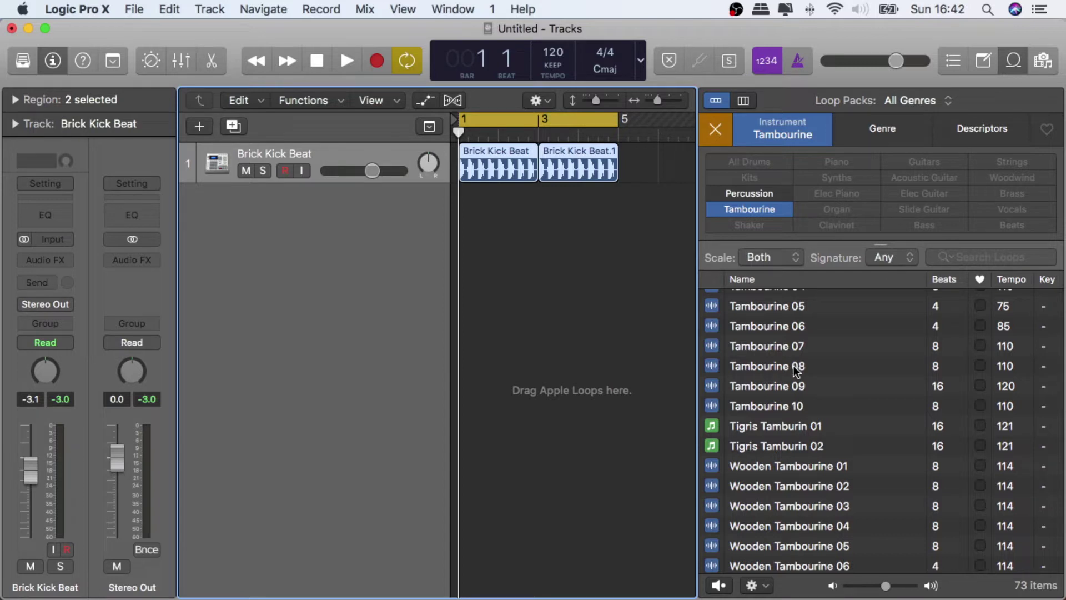
# Start cycle playback and lower the Brick Kick Beat track's volume to -8.8 dB
pyautogui.press('space')
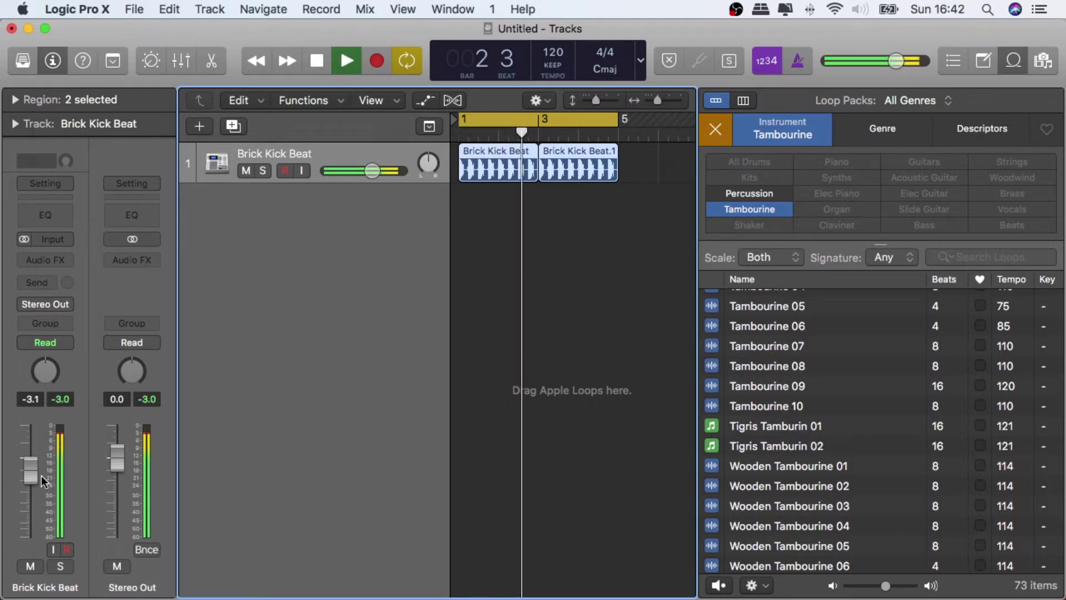
pyautogui.moveTo(25, 466); pyautogui.dragTo(30, 488)
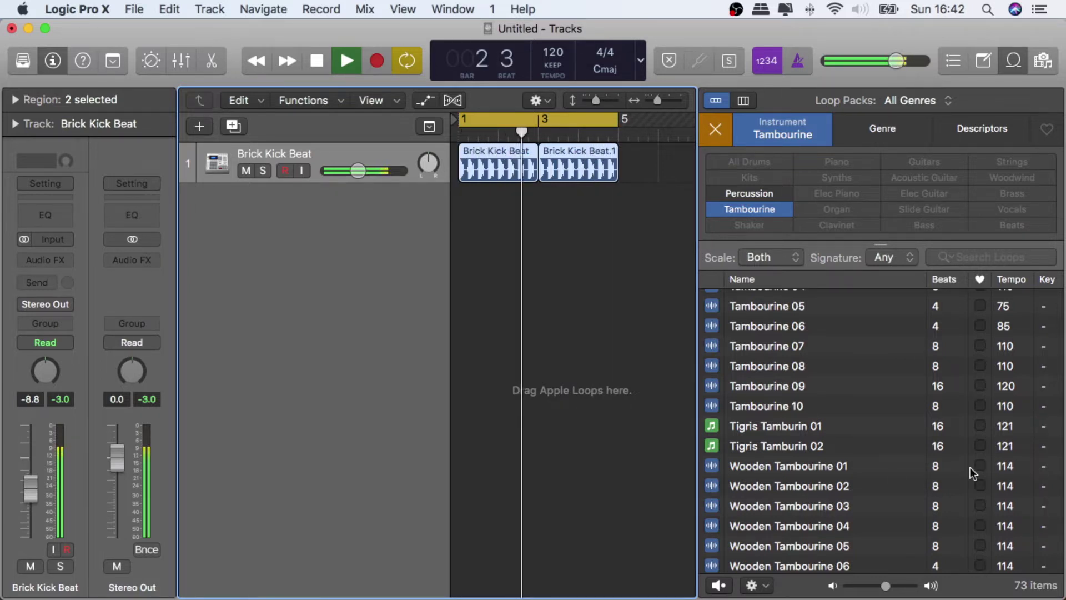
# Audition Tambourine 08, Tambourine 09, Wooden Tambourine 01 and Wooden Tambourine 03 over the playing kick beat
pyautogui.click(765, 366)
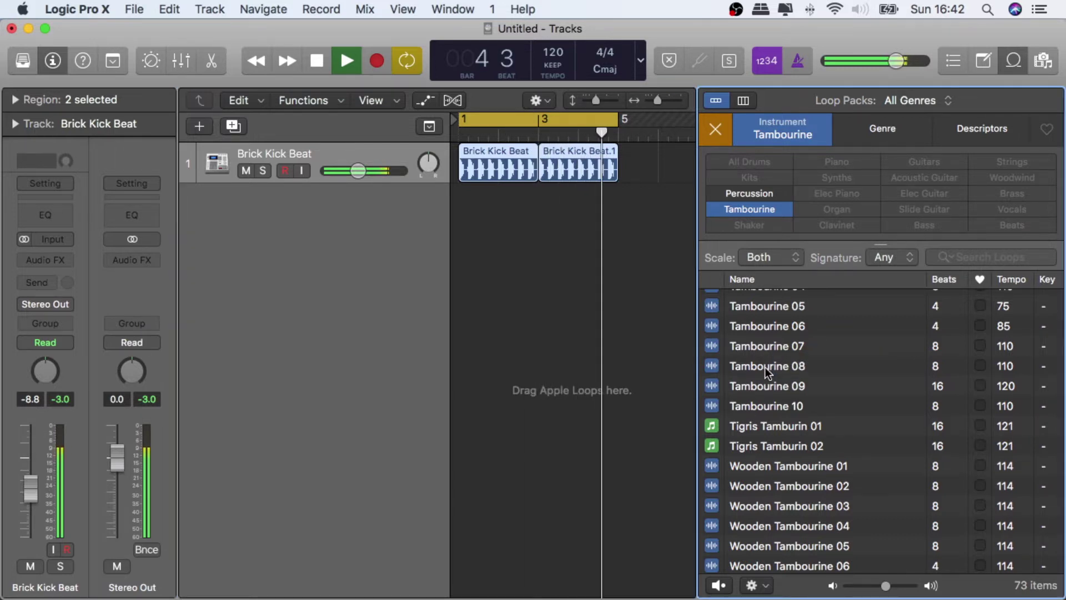
pyautogui.click(765, 368)
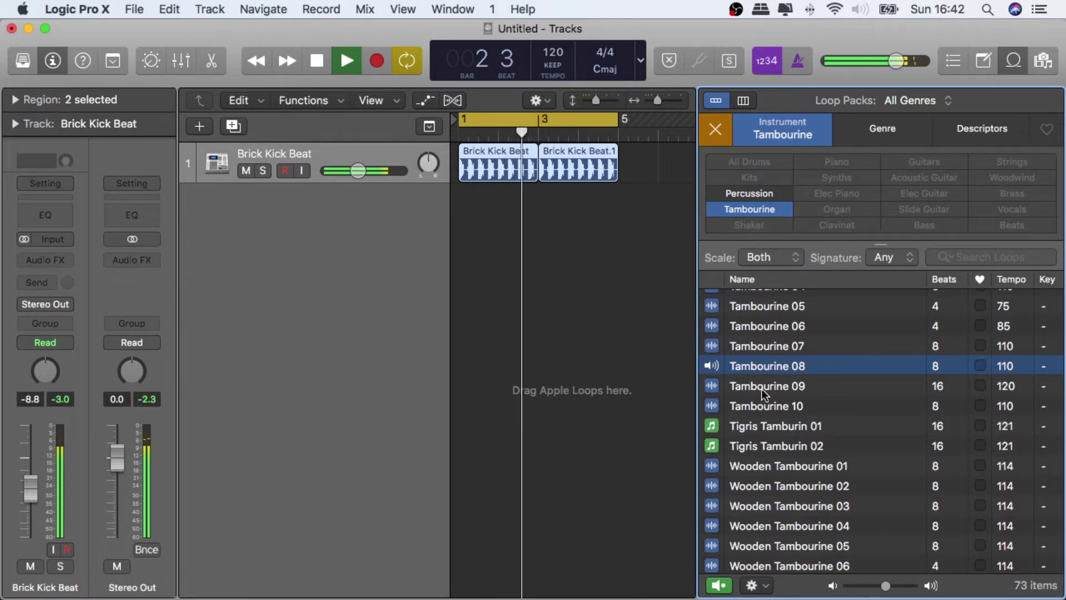
pyautogui.click(762, 388)
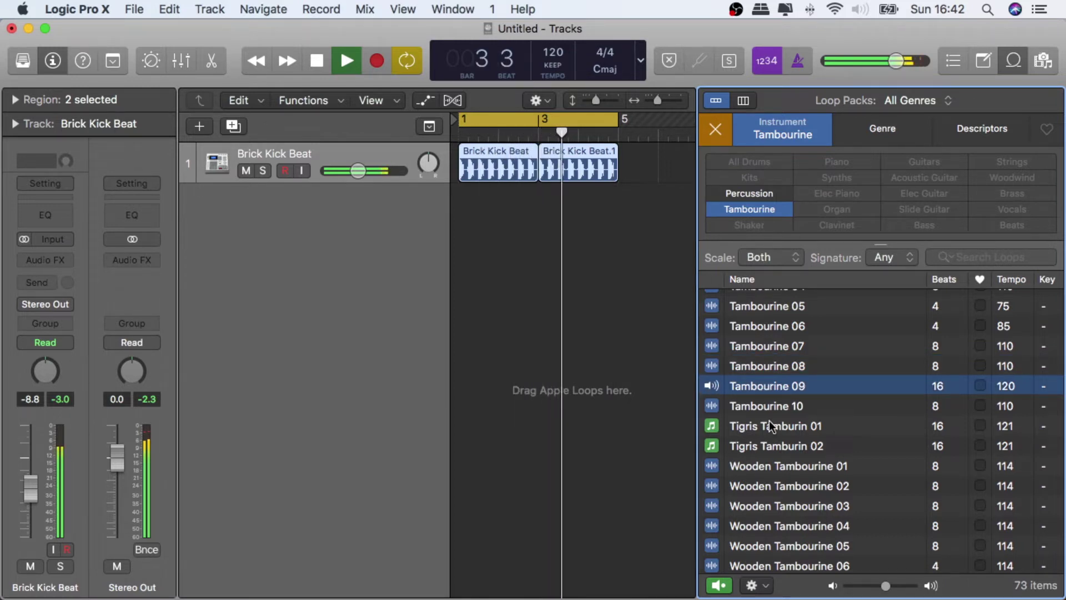
pyautogui.scroll(-1, 768, 421)
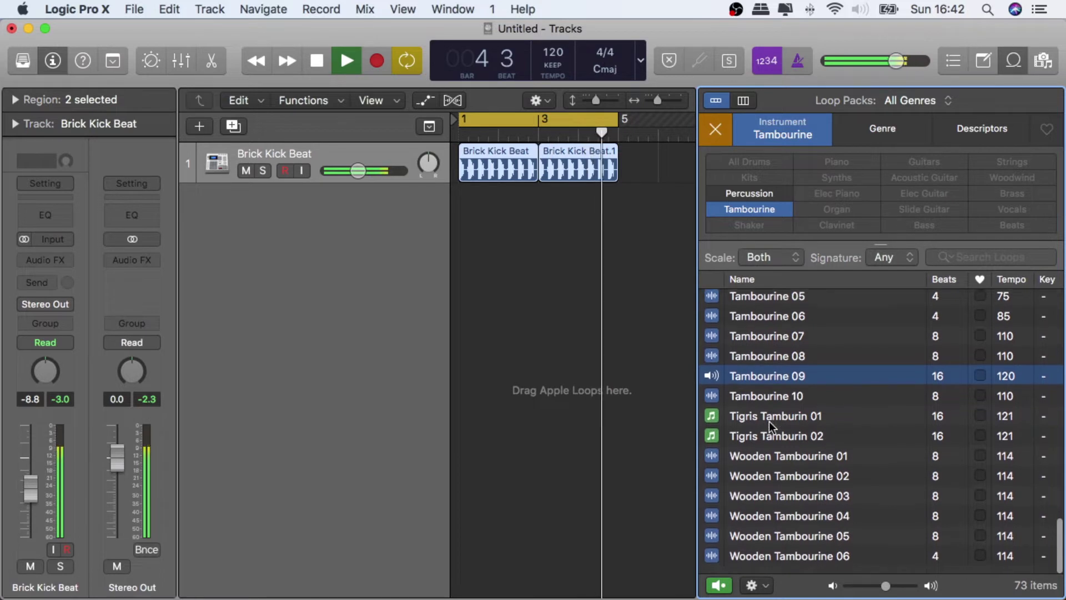
pyautogui.click(774, 455)
pyautogui.scroll(1, 774, 455)
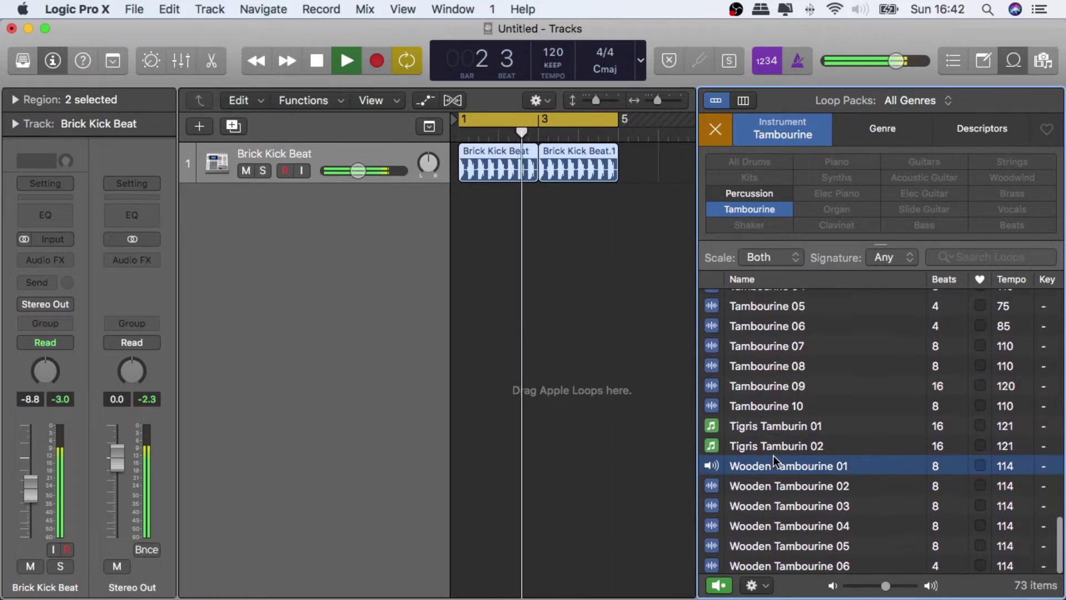
pyautogui.scroll(3, 774, 455)
pyautogui.scroll(-3, 774, 455)
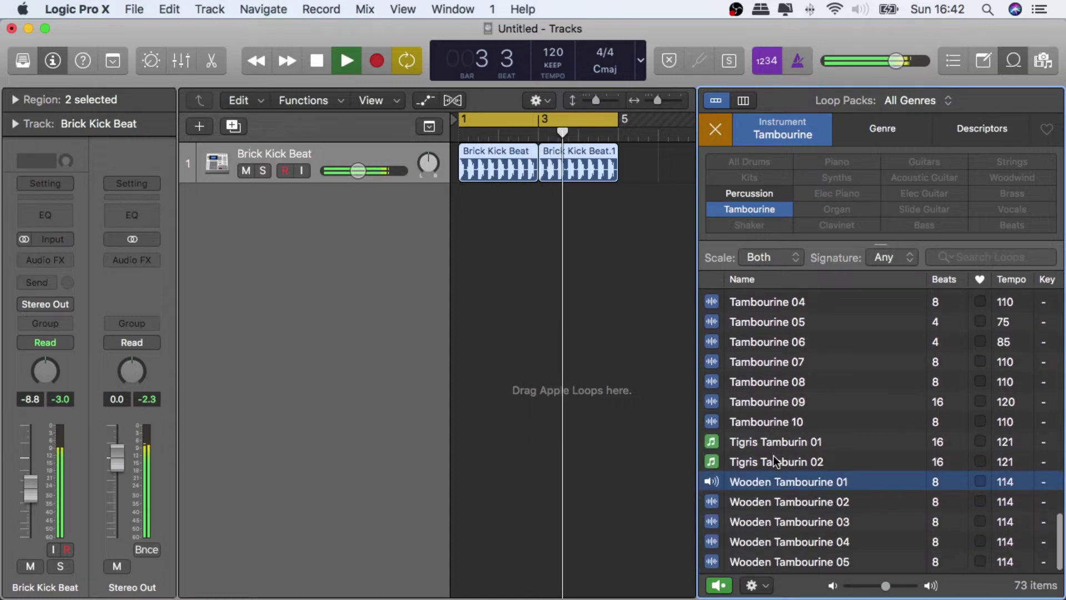
pyautogui.scroll(-1, 774, 457)
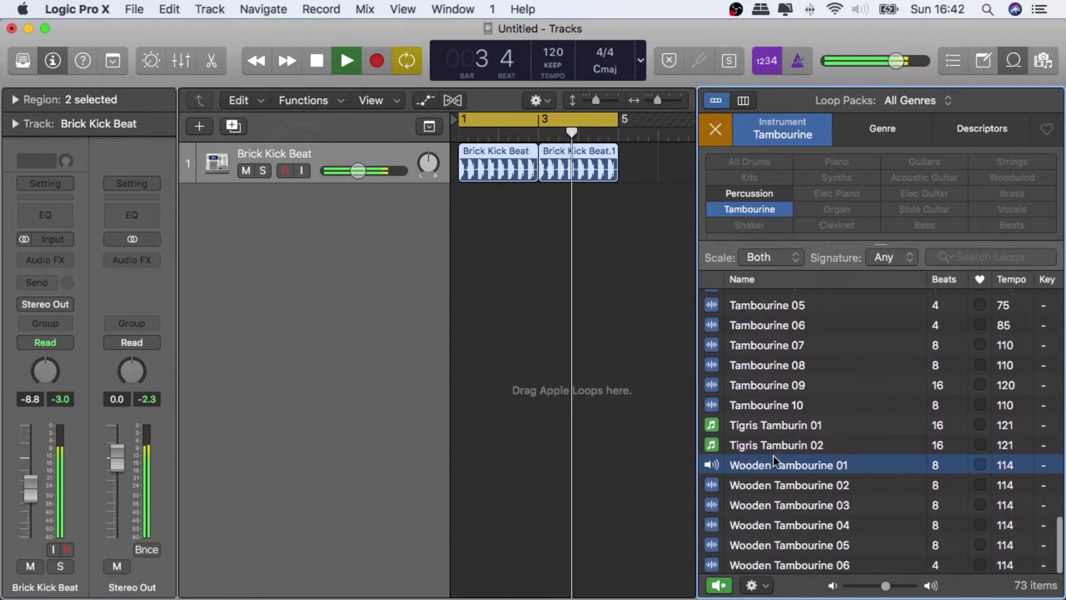
pyautogui.click(787, 505)
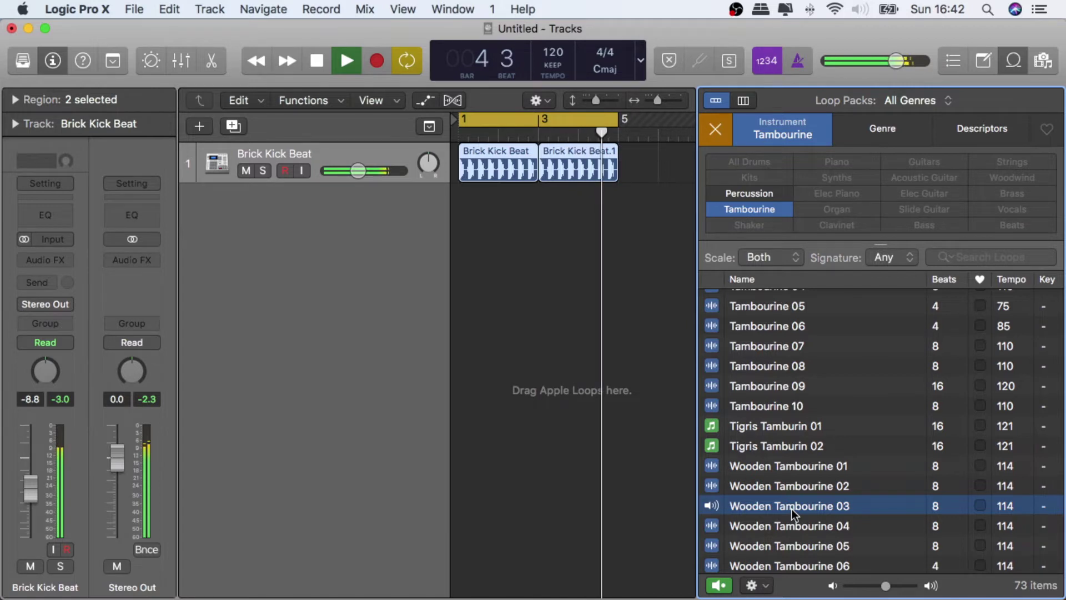
# Audition Remix Tambourine 01 over the beat, stop playback and add the loop on a new track at bar 1
pyautogui.scroll(8, 788, 498)
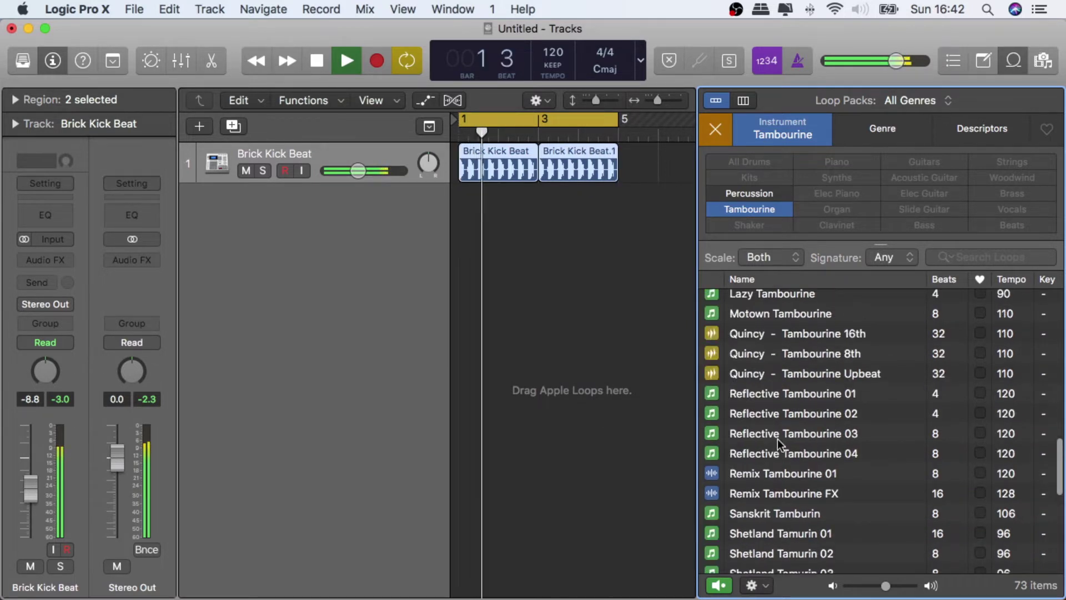
pyautogui.click(775, 475)
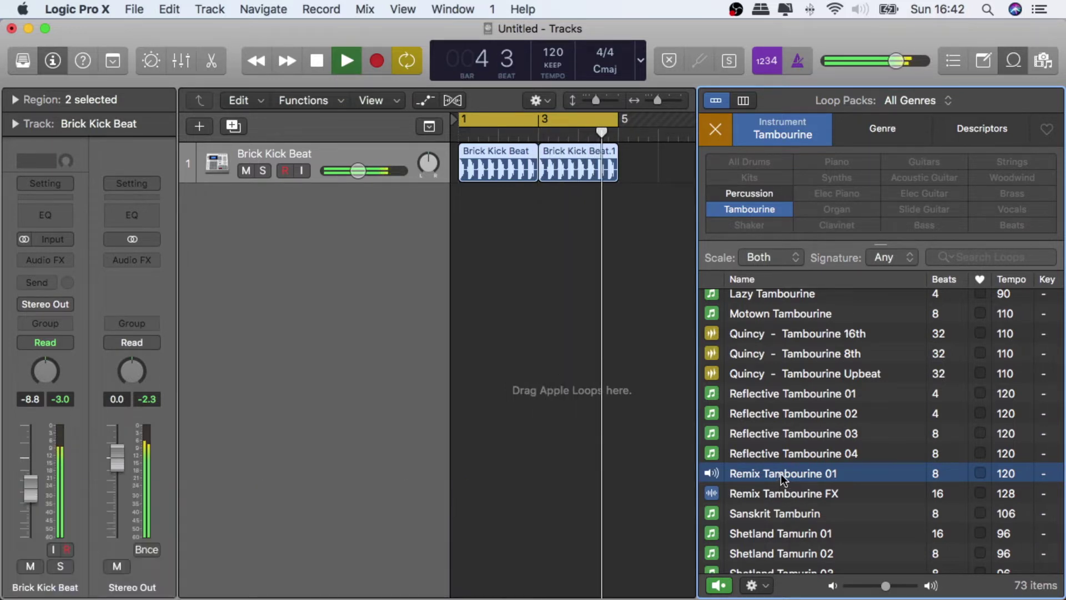
pyautogui.press('space')
pyautogui.moveTo(781, 475); pyautogui.dragTo(489, 297)
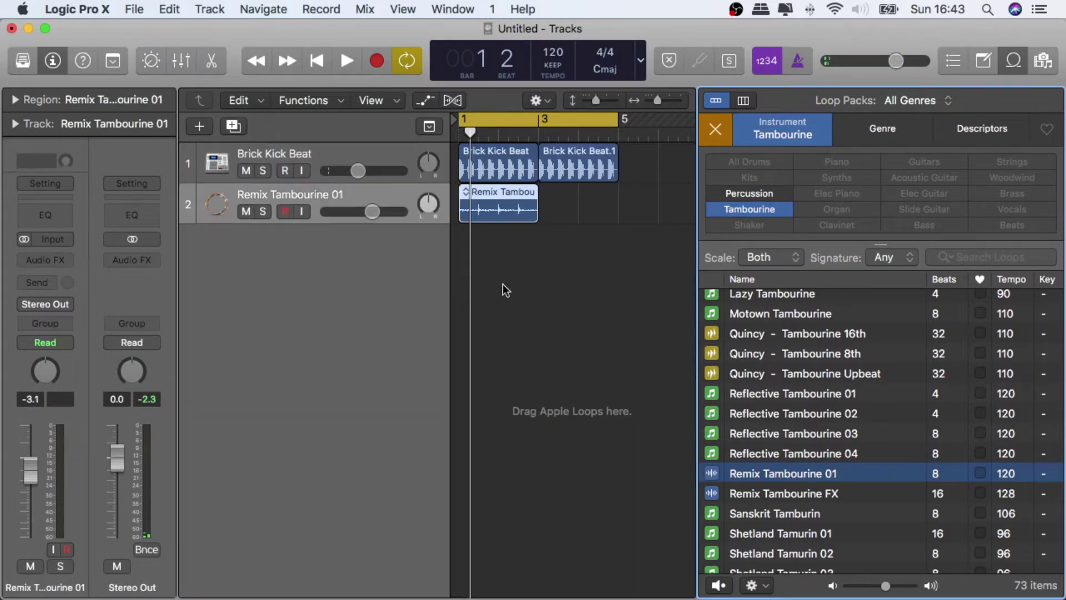
# Repeat the Remix Tambourine 01 region once and set its track volume to -3.8 dB during playback
pyautogui.click(499, 196)
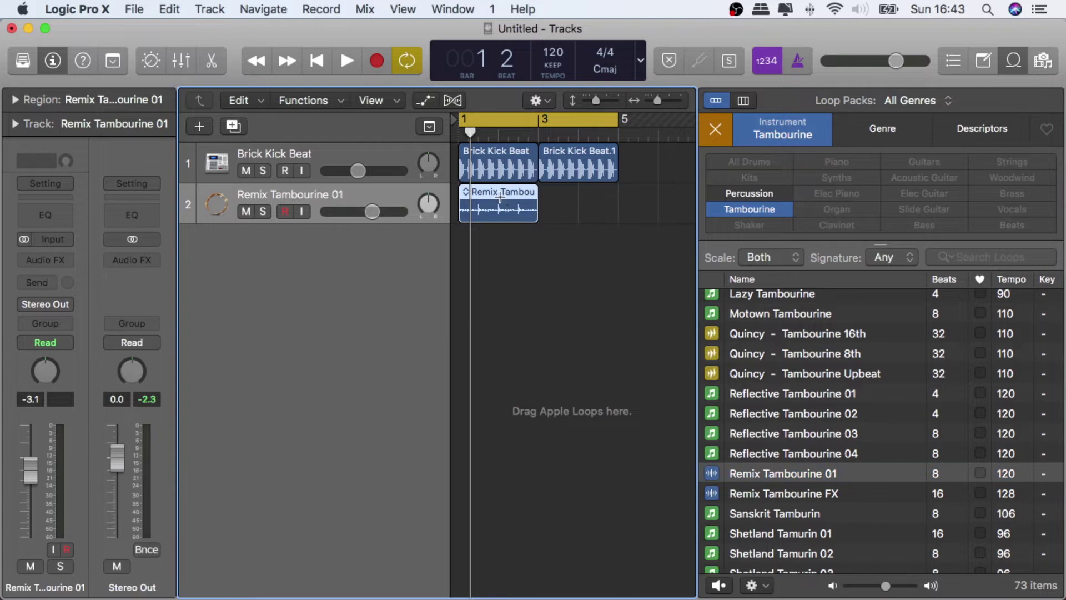
pyautogui.press('super+r')
pyautogui.press('space')
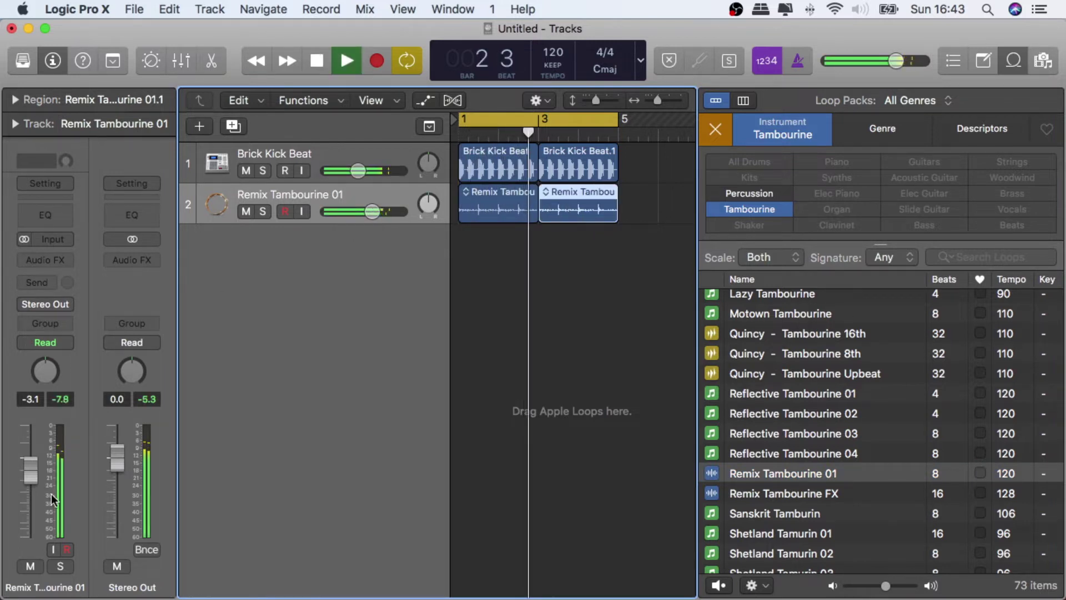
pyautogui.moveTo(32, 479); pyautogui.dragTo(32, 482)
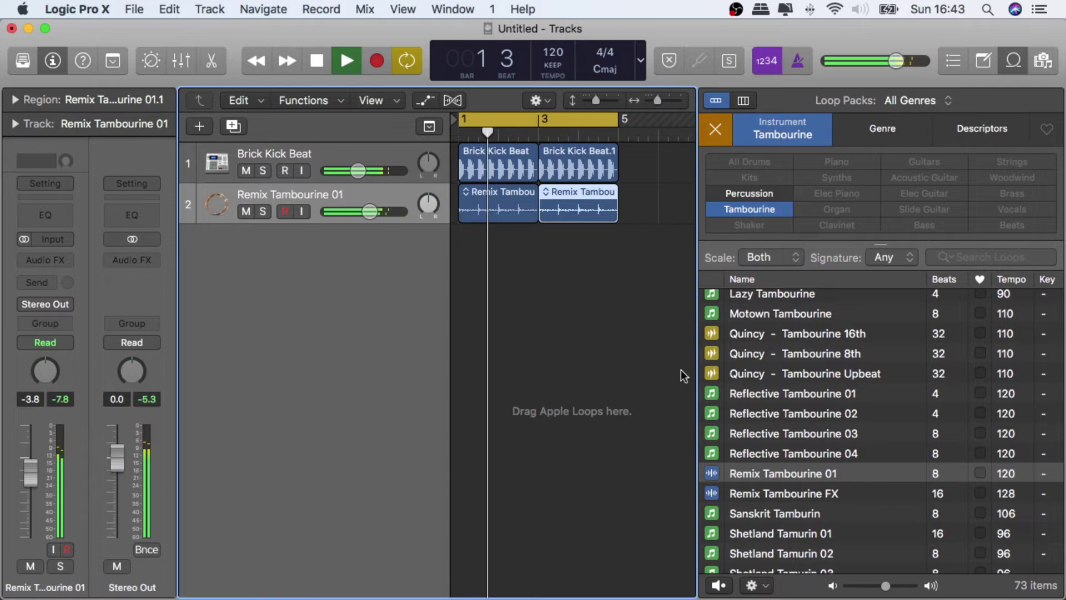
# Clear the Tambourine filter and filter the loops by the Bongo instrument
pyautogui.click(719, 131)
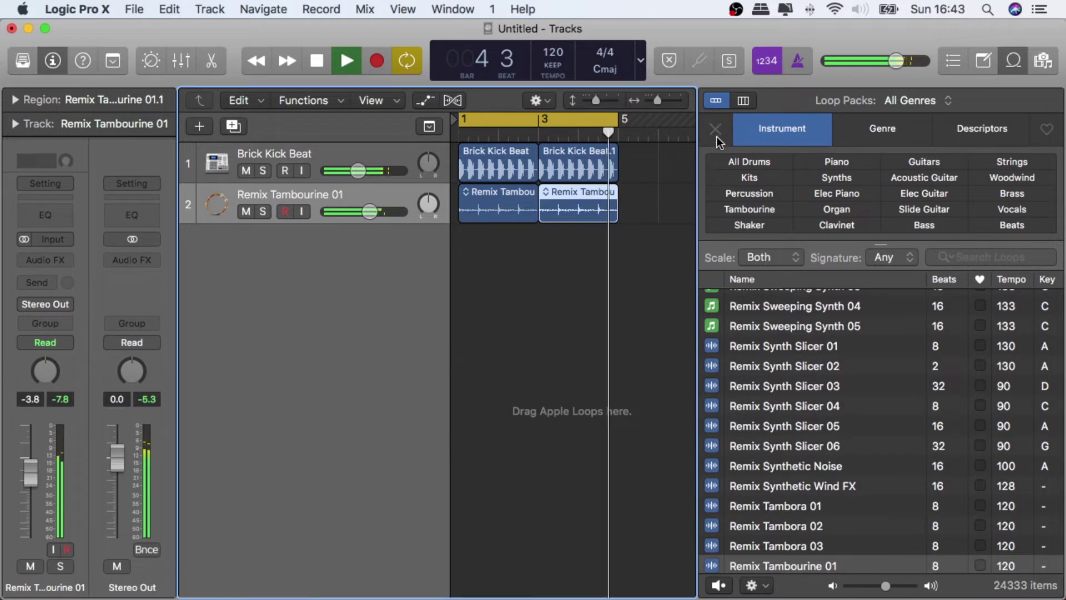
pyautogui.moveTo(841, 259); pyautogui.dragTo(842, 389)
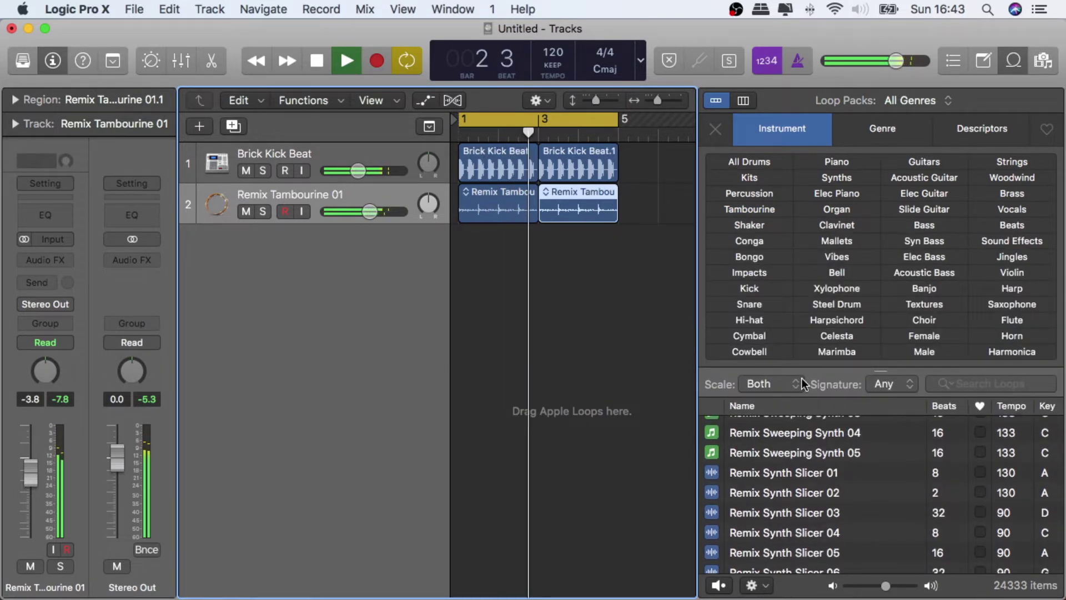
pyautogui.click(752, 257)
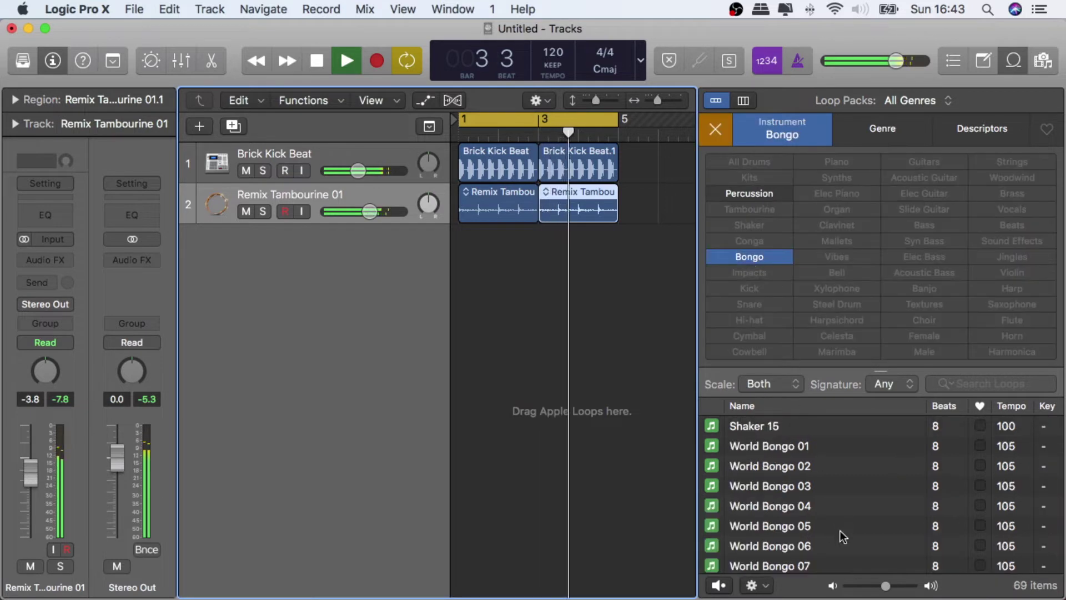
pyautogui.moveTo(828, 369); pyautogui.dragTo(824, 181)
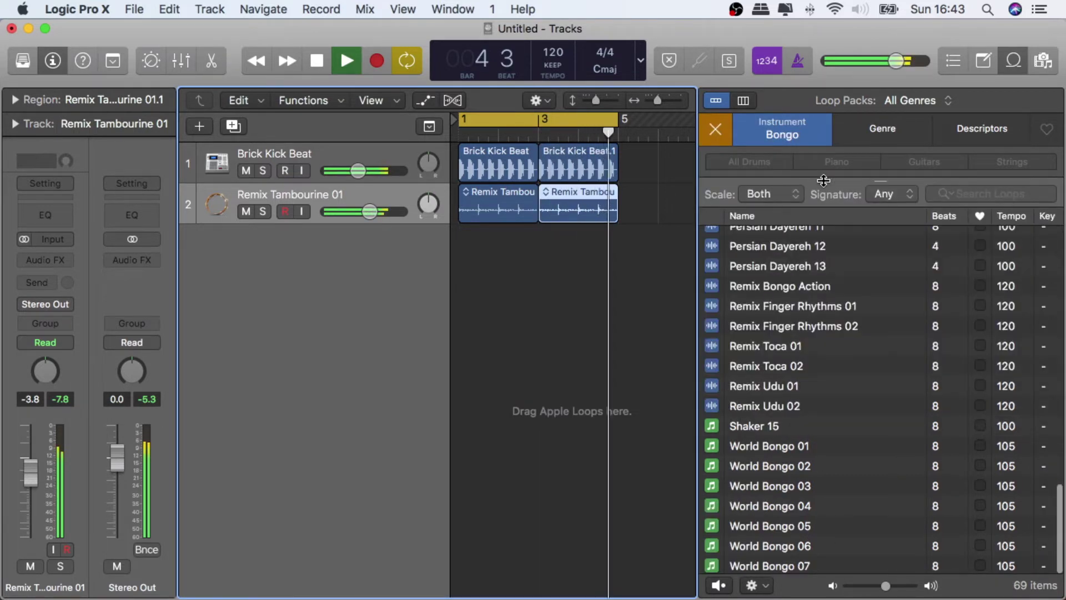
# Audition Remix Toca 02, add it on a new track at bar 1 and repeat its region once
pyautogui.click(772, 366)
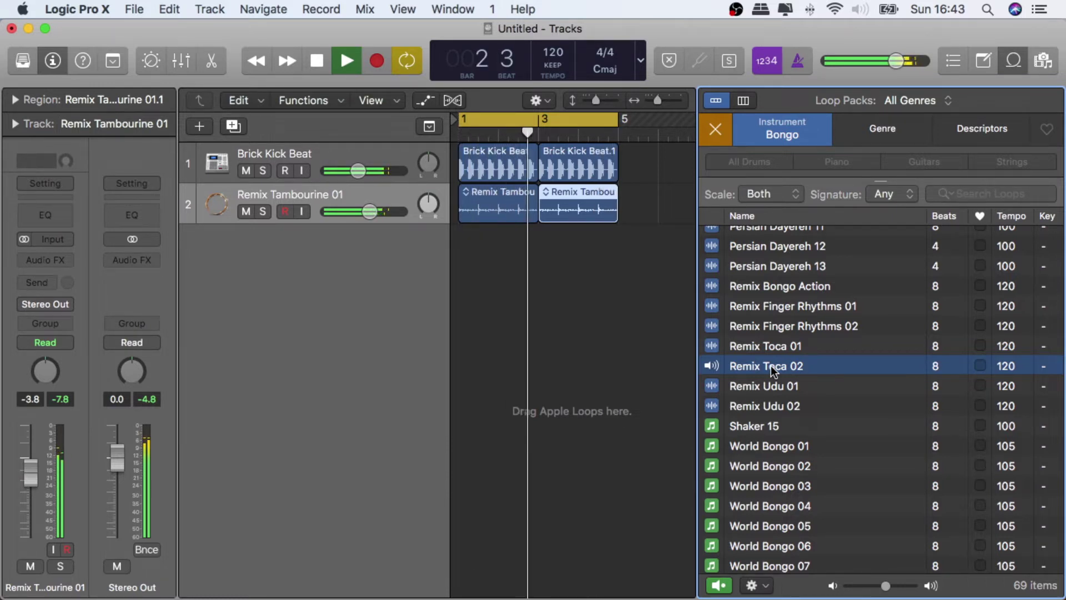
pyautogui.moveTo(771, 365); pyautogui.dragTo(459, 315)
pyautogui.press('space')
pyautogui.click(501, 248)
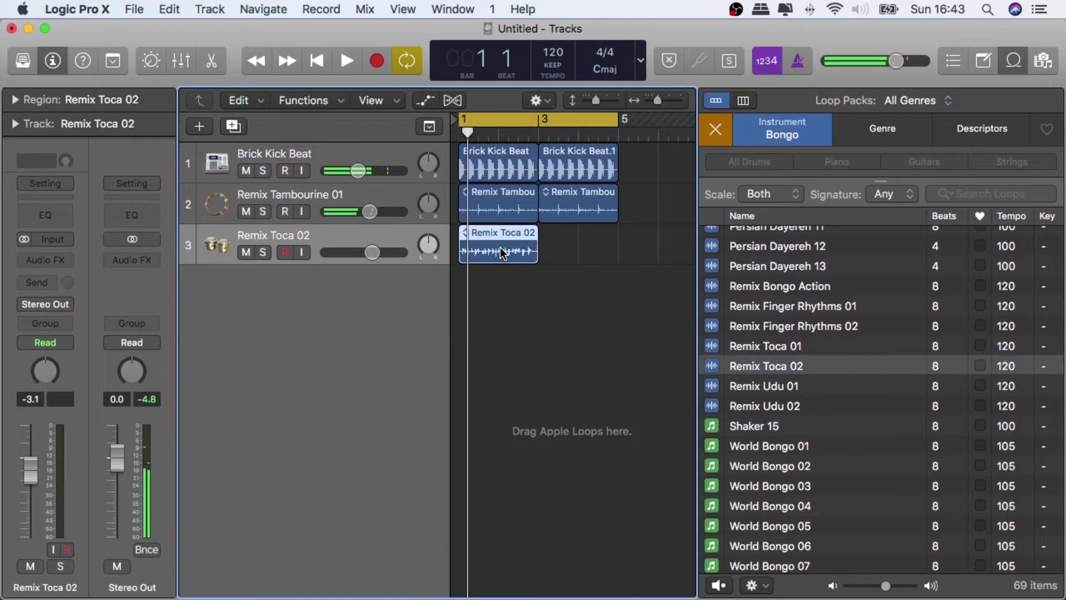
pyautogui.press('super+r')
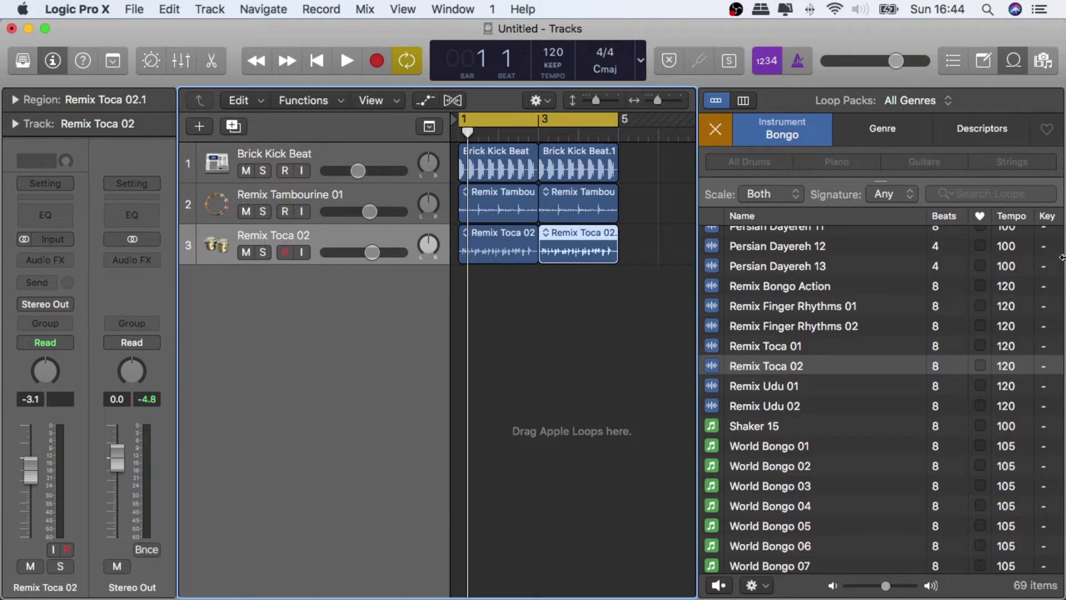
# Replace the Bongo filter with the Cowbell instrument filter and start playback of the cycled tracks
pyautogui.click(716, 132)
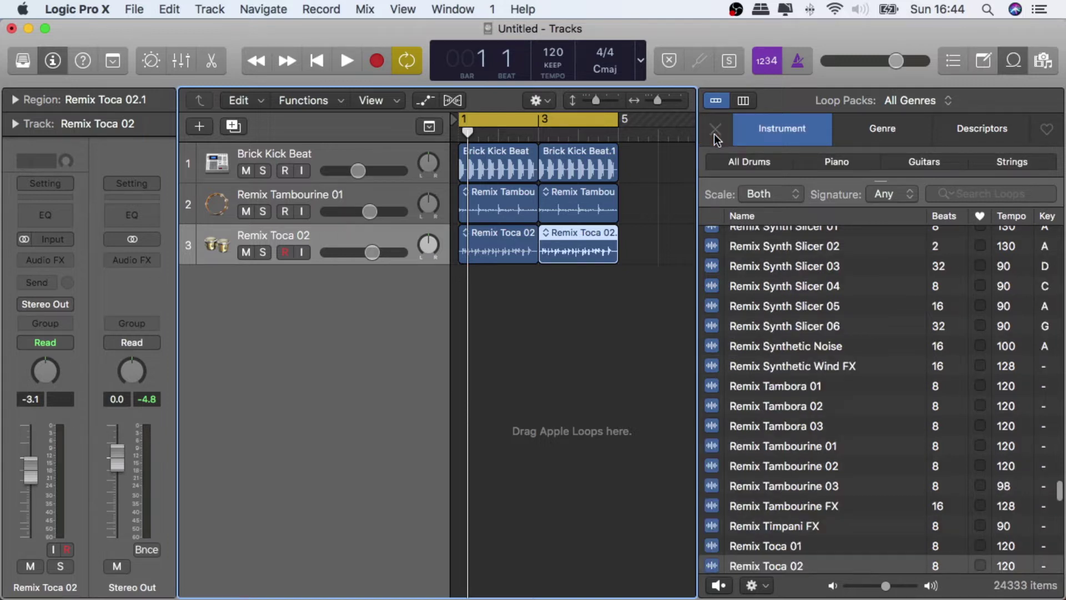
pyautogui.scroll(15, 771, 226)
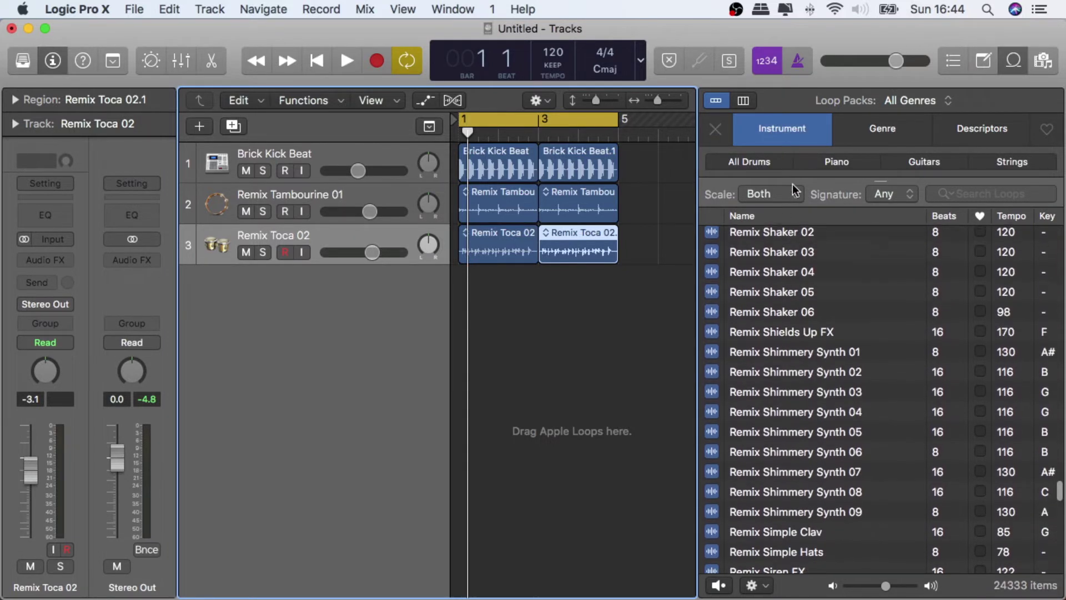
pyautogui.moveTo(797, 184); pyautogui.dragTo(803, 397)
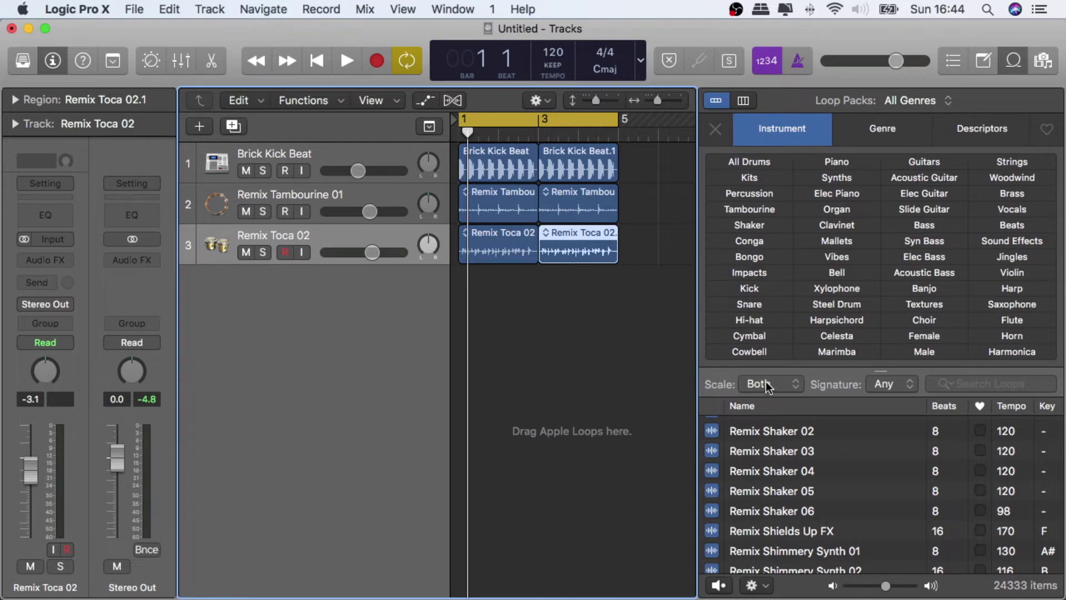
pyautogui.click(759, 351)
pyautogui.moveTo(852, 368); pyautogui.dragTo(839, 224)
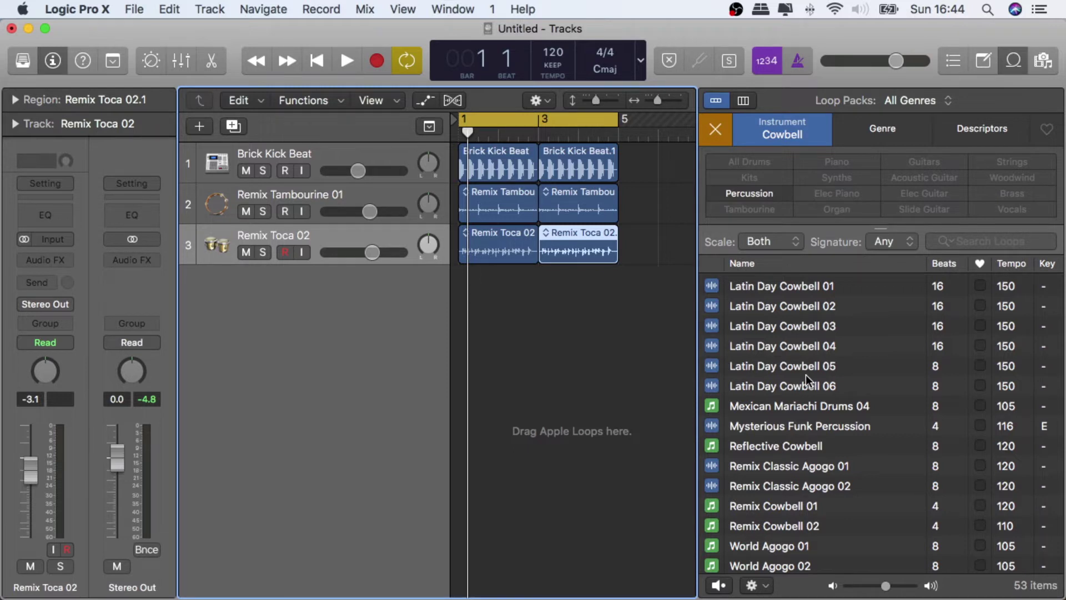
pyautogui.press('space')
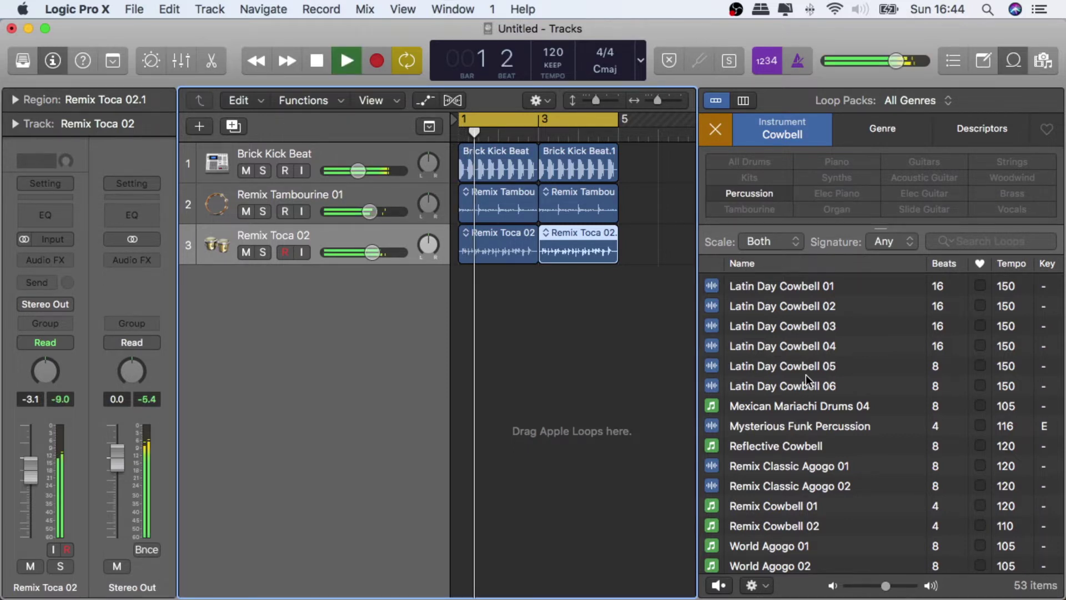
# Audition Latin Day Cowbell 06, Remix Classic Agogo 01, Reflective Cowbell, Remix Cowbell 01, World Agogo 01 and Latin Day Cowbell 03 over the beat
pyautogui.click(794, 382)
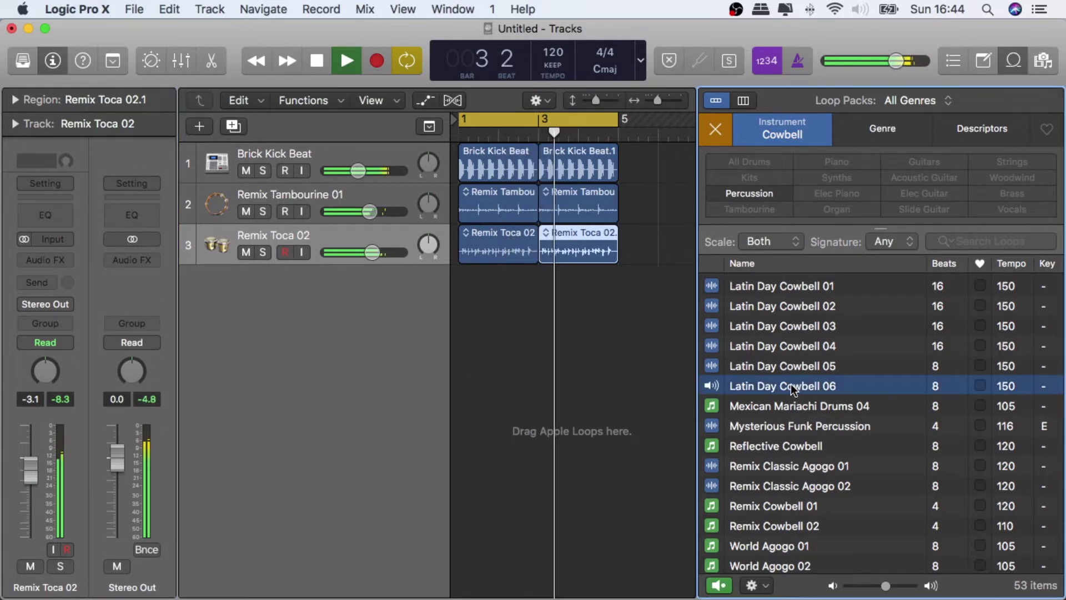
pyautogui.click(793, 461)
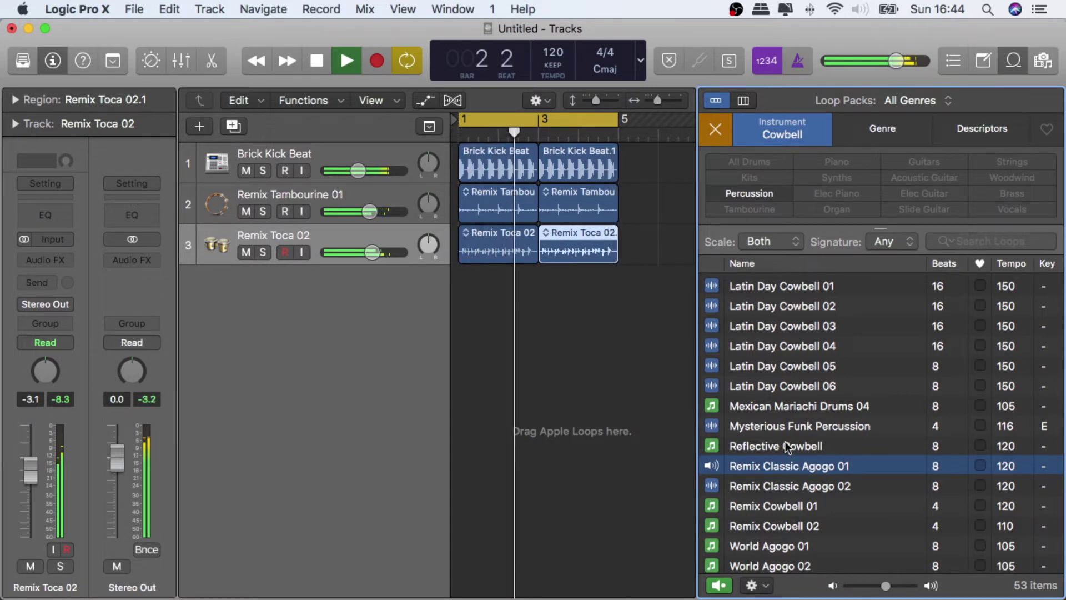
pyautogui.click(785, 444)
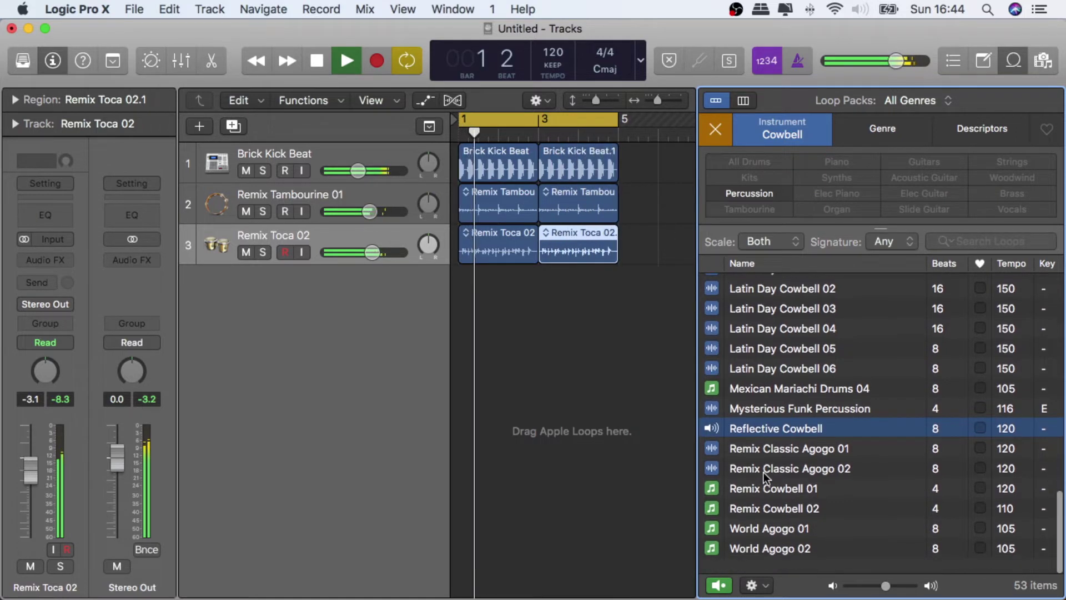
pyautogui.click(768, 505)
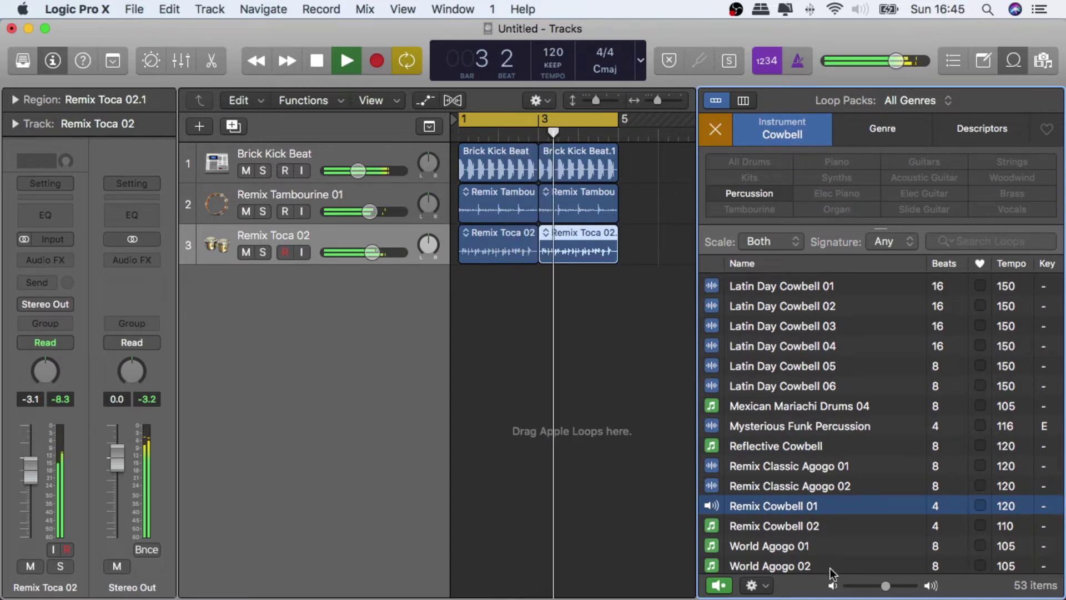
pyautogui.click(774, 545)
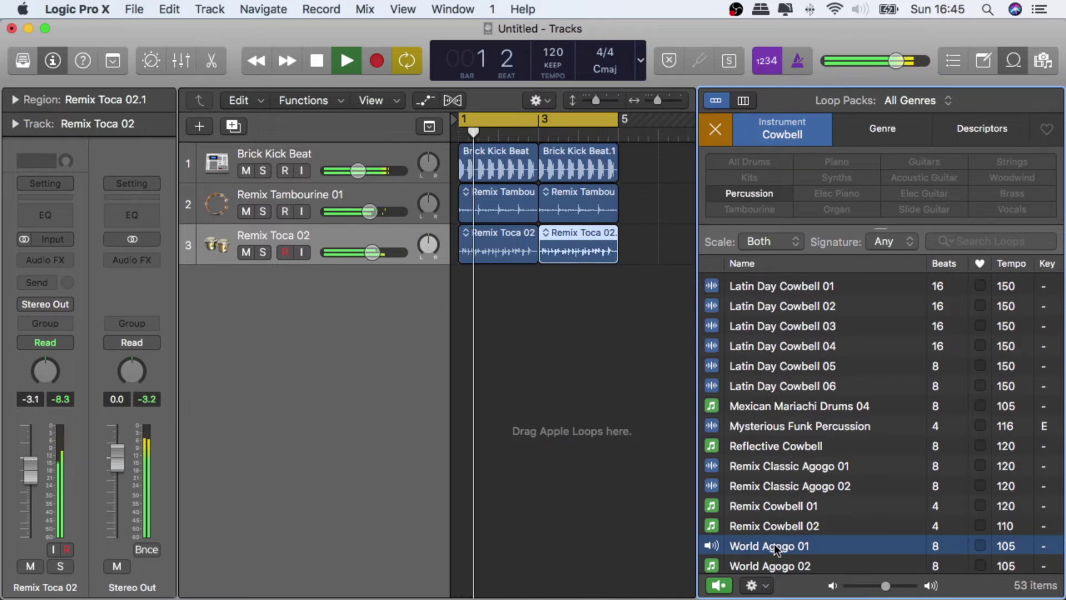
pyautogui.scroll(3, 774, 544)
pyautogui.scroll(3, 774, 544)
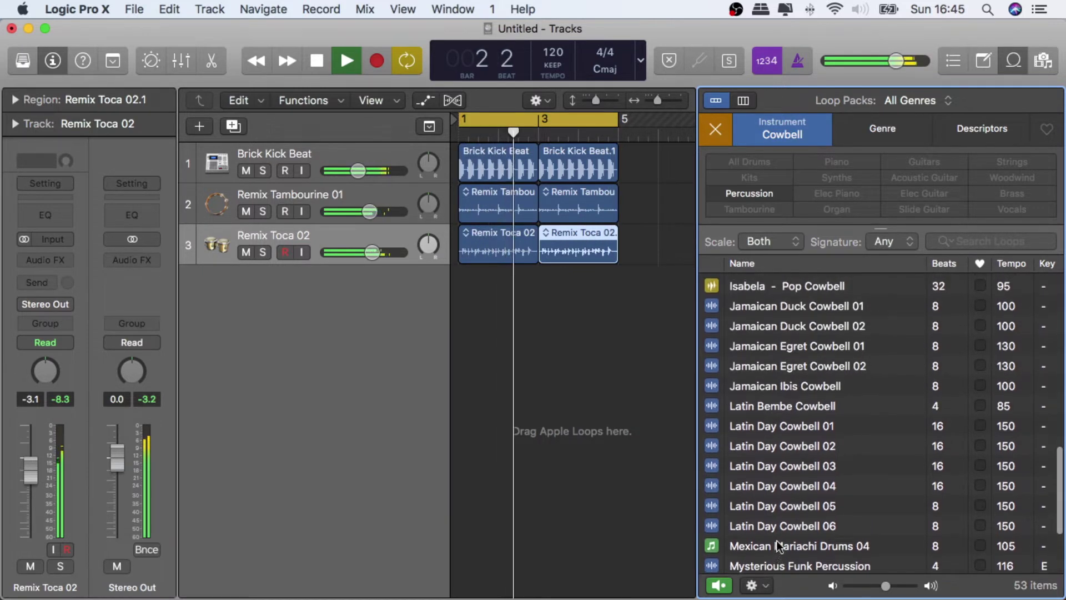
pyautogui.click(779, 468)
pyautogui.scroll(3, 778, 469)
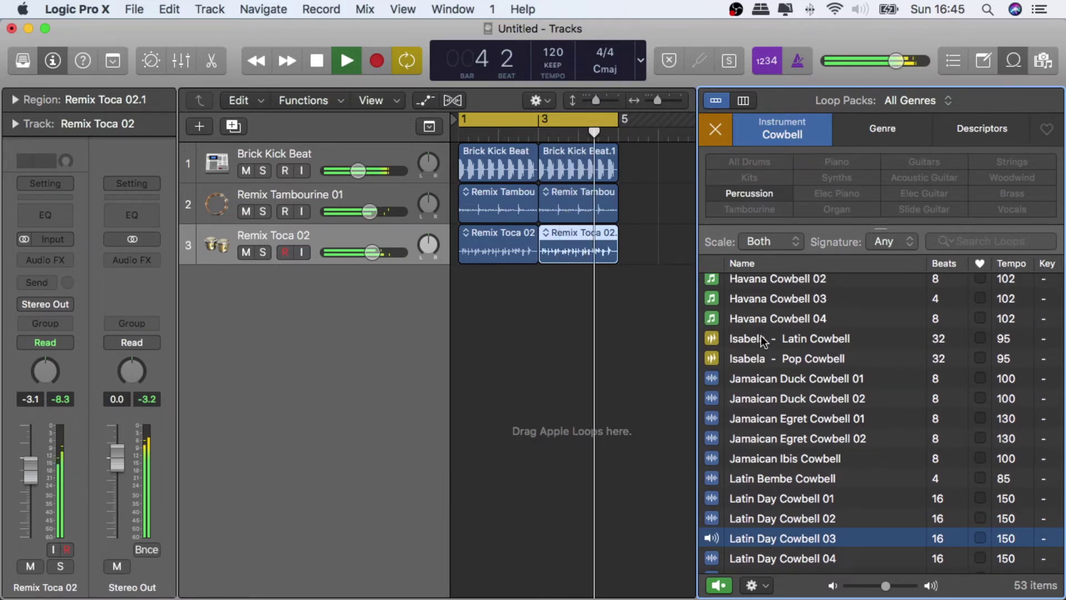
# Audition Jamaican Egret Cowbell 01, add it on a new track at bar 1 and repeat its region once
pyautogui.click(761, 424)
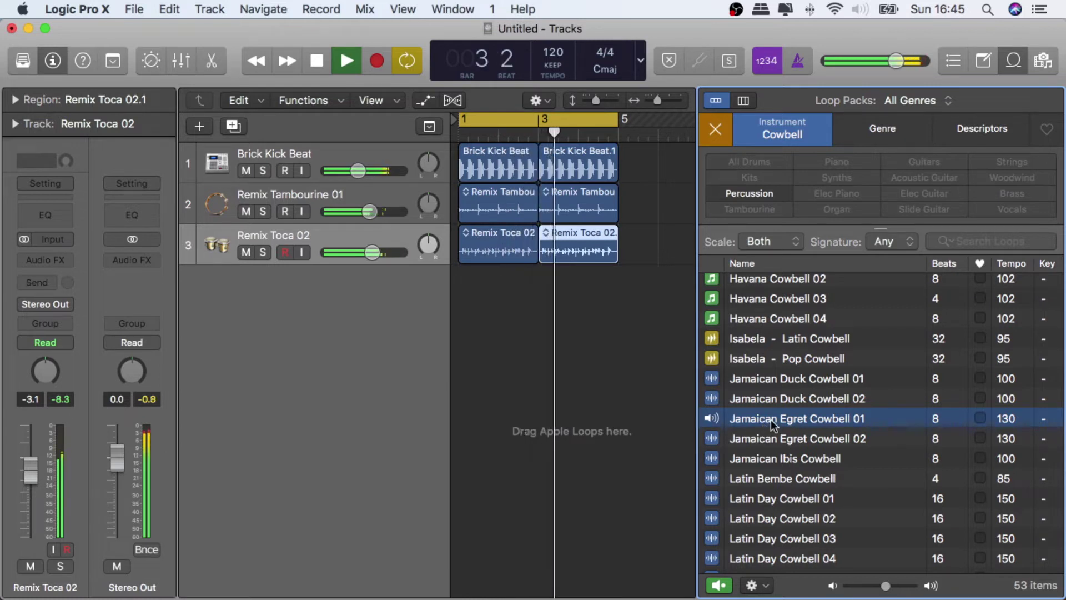
pyautogui.moveTo(774, 418); pyautogui.dragTo(451, 327)
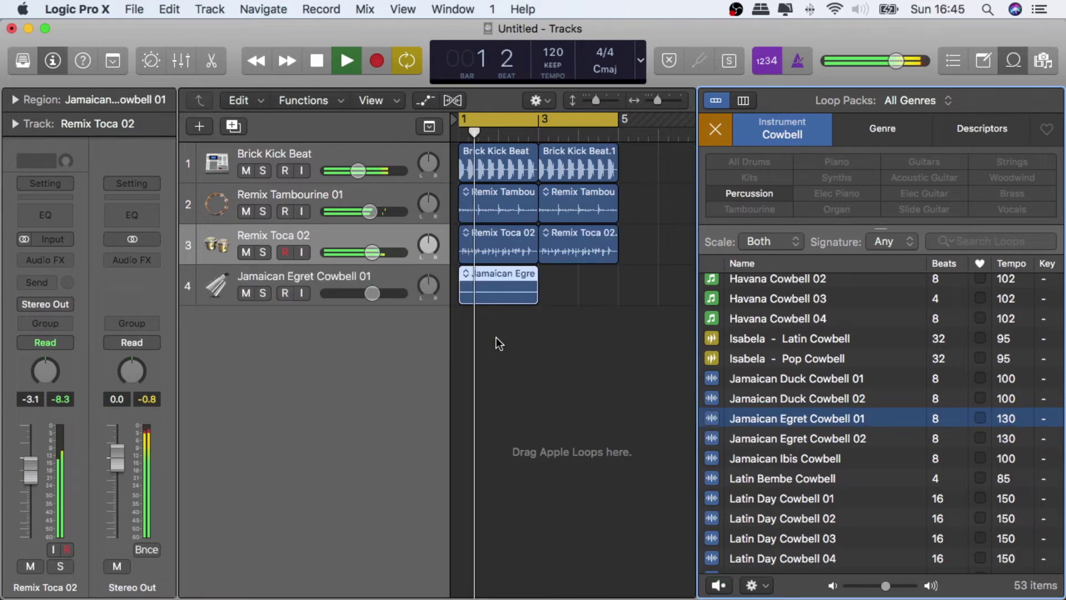
pyautogui.press('space')
pyautogui.click(501, 294)
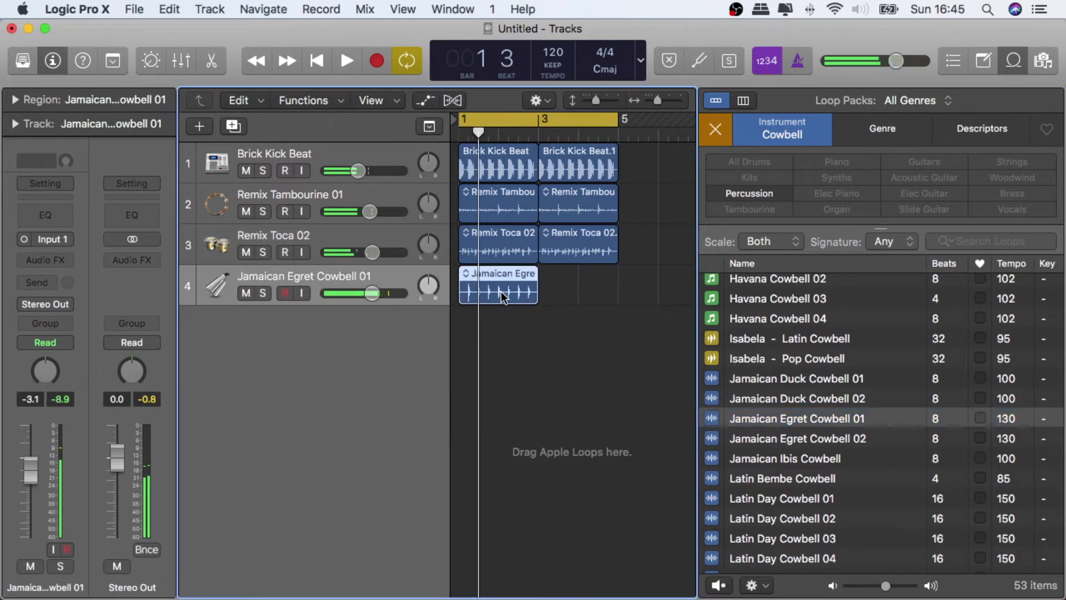
pyautogui.press('super+r')
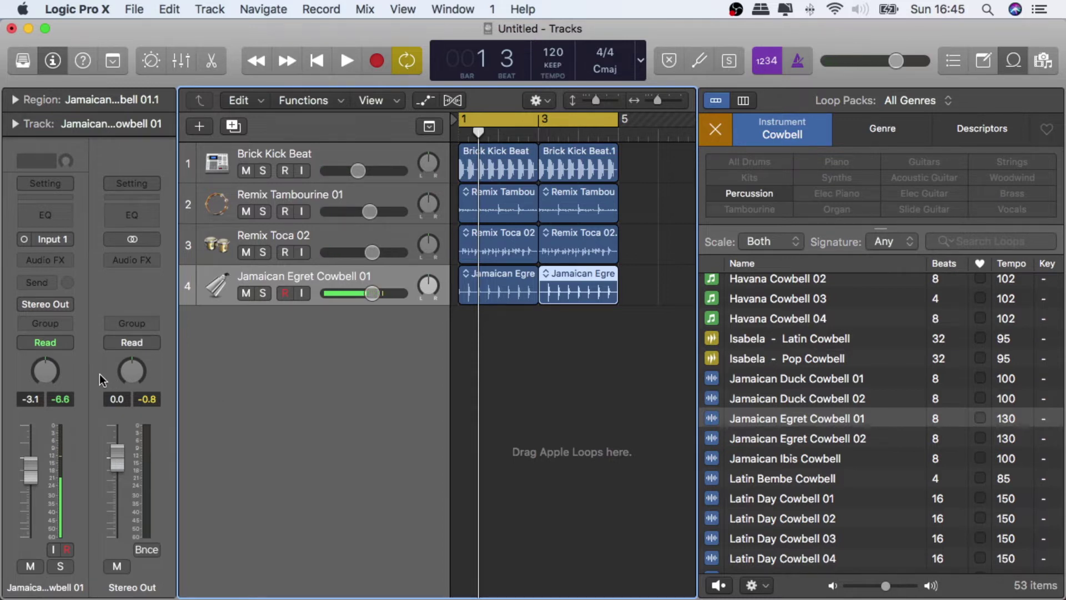
# Remove the Input 1 assignment from the Jamaican Egret Cowbell 01 track and set its volume to -9.0 dB during playback
pyautogui.click(45, 239)
pyautogui.click(50, 262)
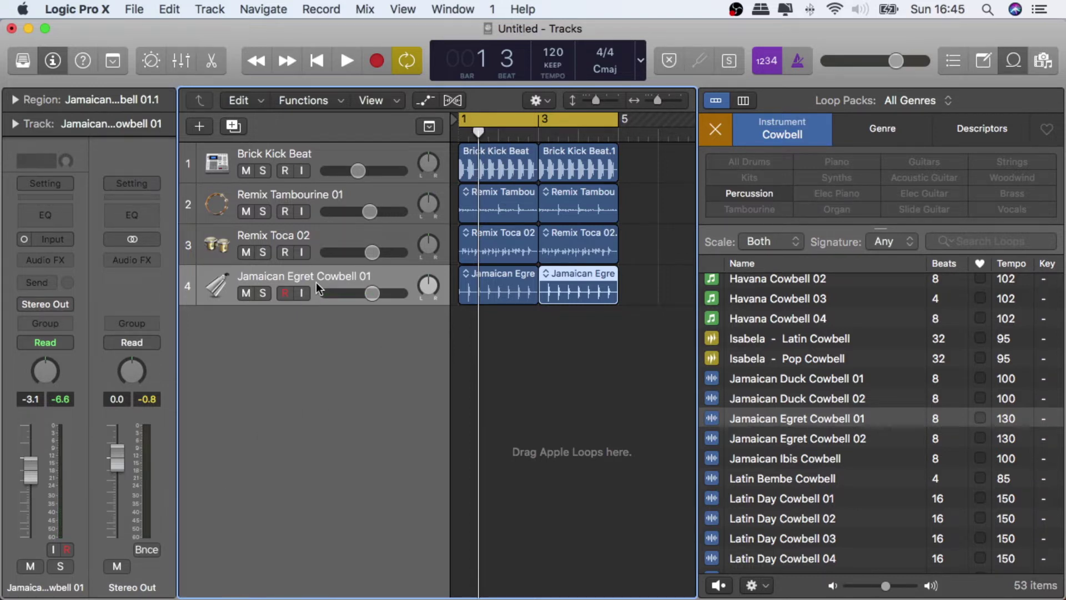
pyautogui.click(261, 281)
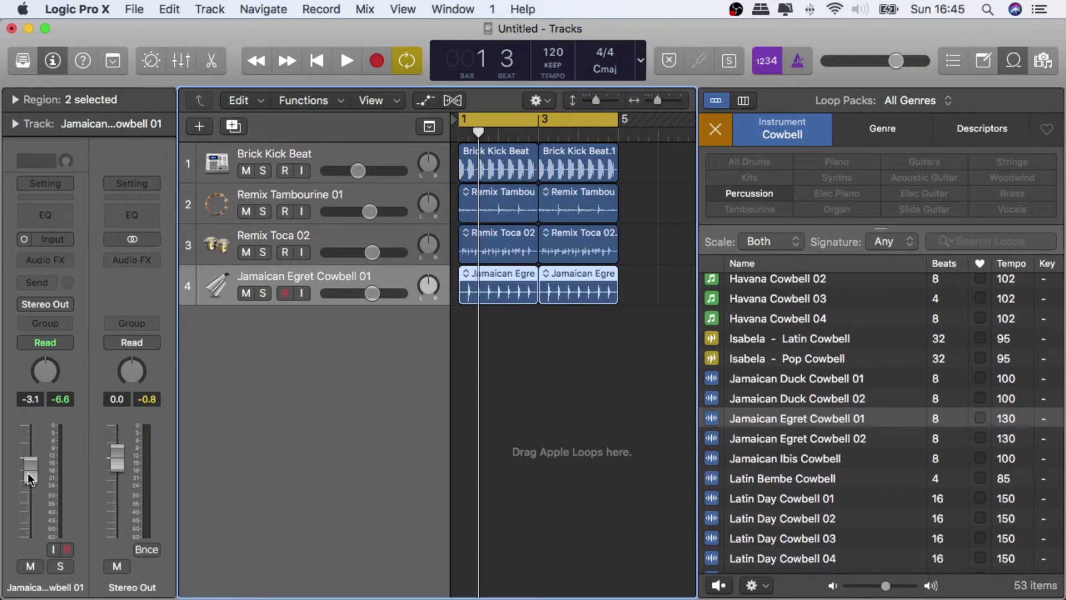
pyautogui.press('space')
pyautogui.moveTo(30, 471); pyautogui.dragTo(30, 494)
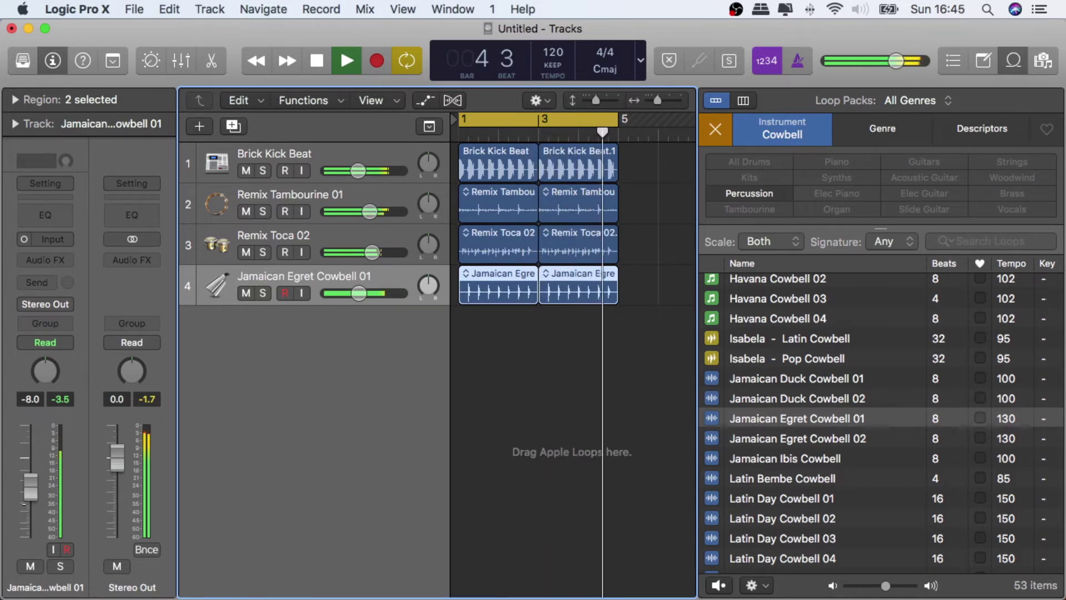
pyautogui.moveTo(30, 494); pyautogui.dragTo(30, 496)
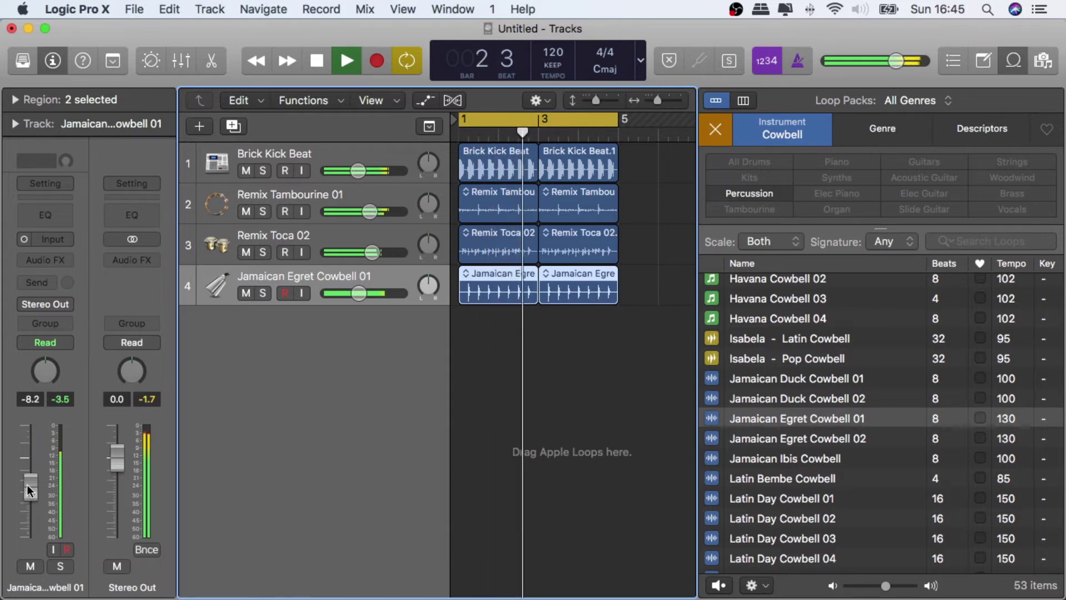
pyautogui.moveTo(30, 487); pyautogui.dragTo(30, 489)
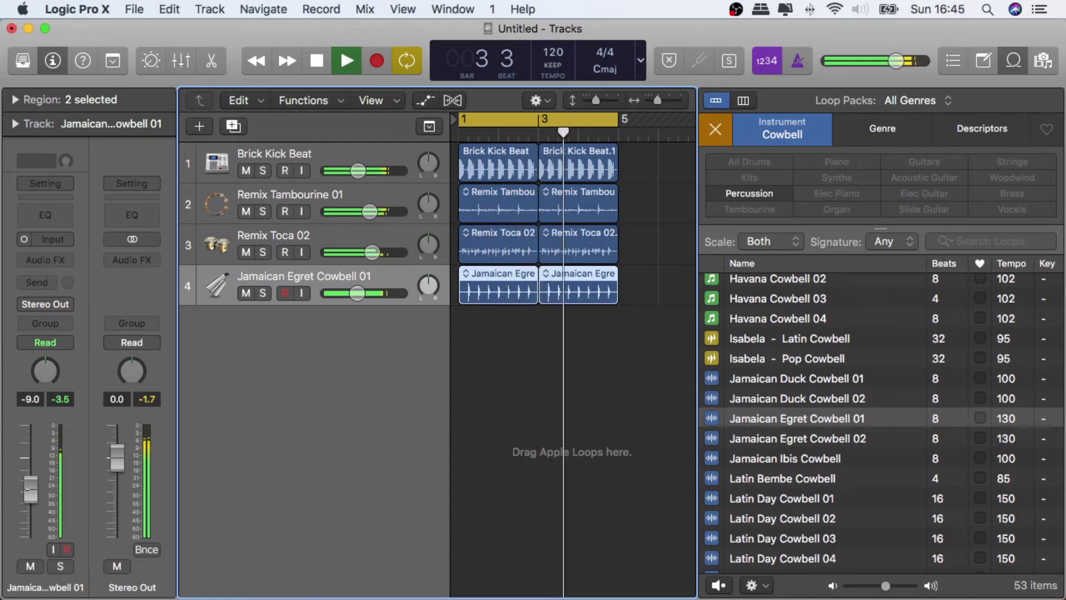
# Set the Remix Tambourine 01 track volume to -4.9 dB and Remix Toca 02 to -4.7 dB, and stop playback
pyautogui.press('Up')
pyautogui.press('Up')
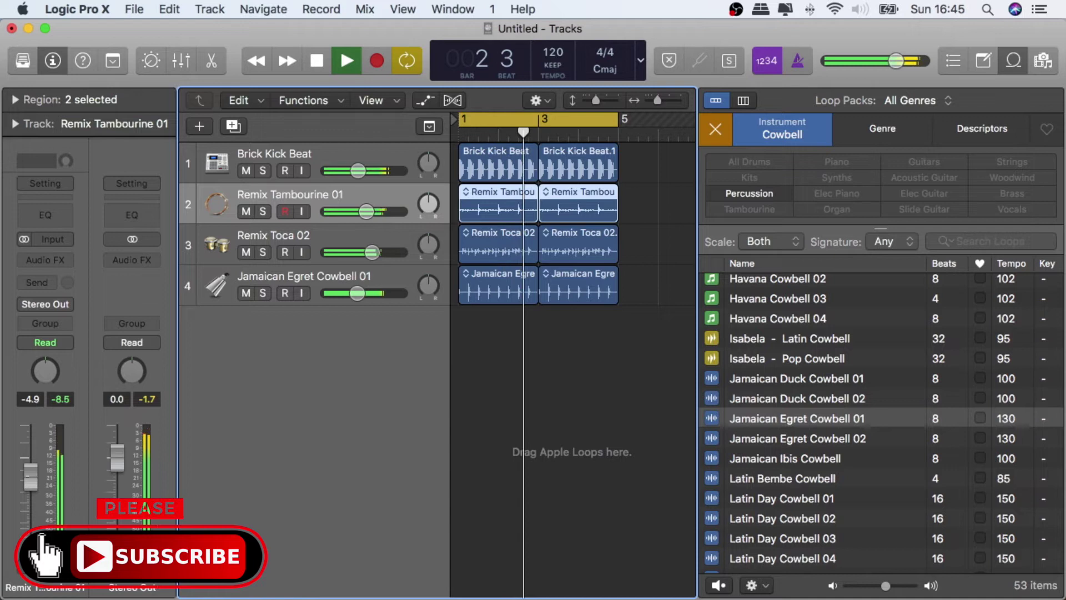
pyautogui.press('Down')
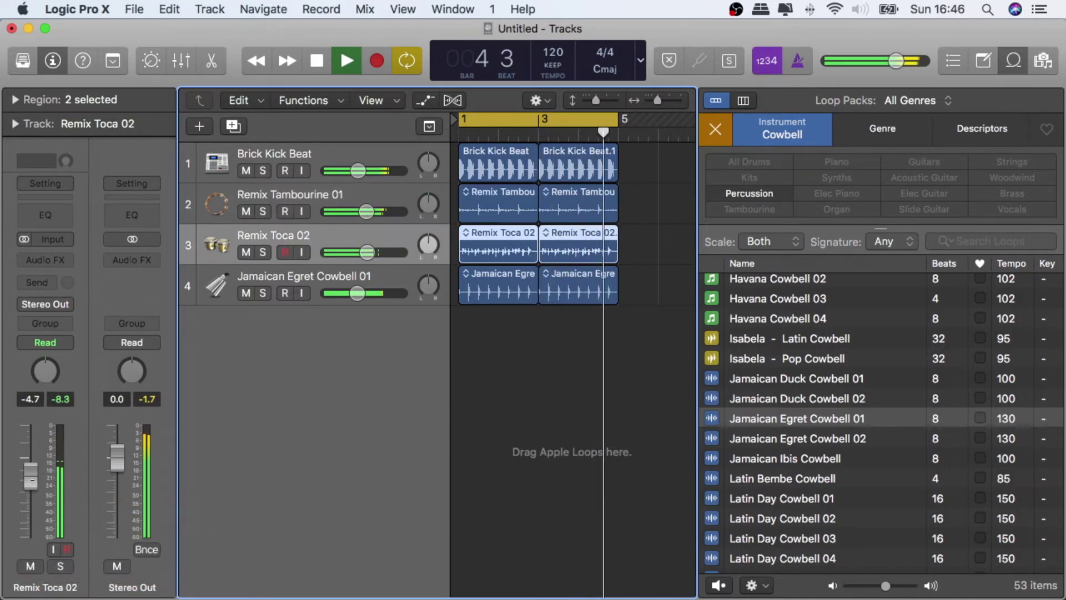
pyautogui.press('space')
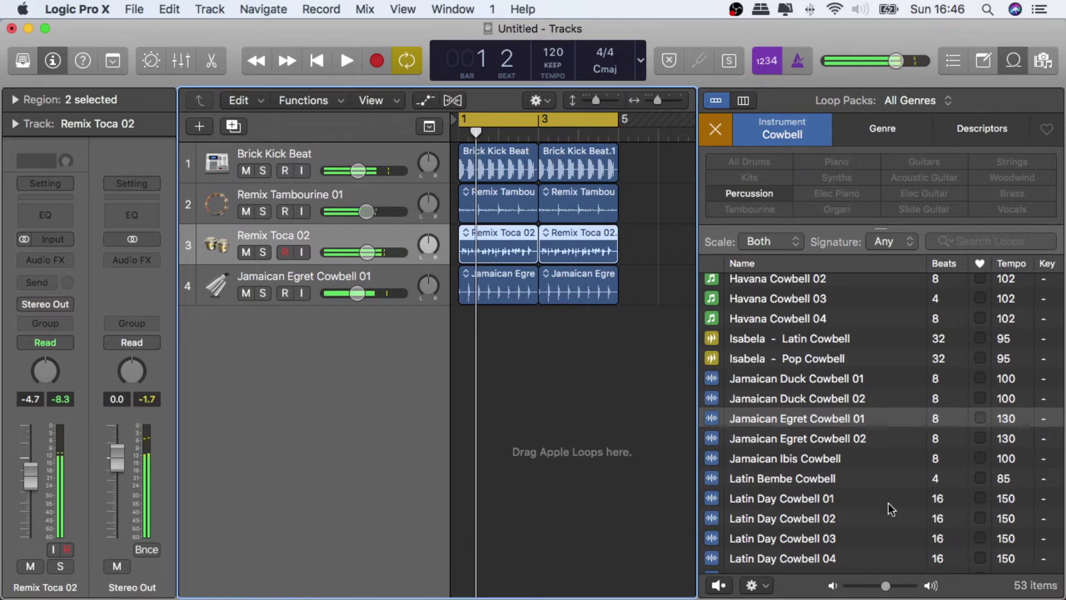
# Replace the Cowbell filter with the Elec Piano instrument filter and shrink the filter area to enlarge the loop list
pyautogui.click(713, 132)
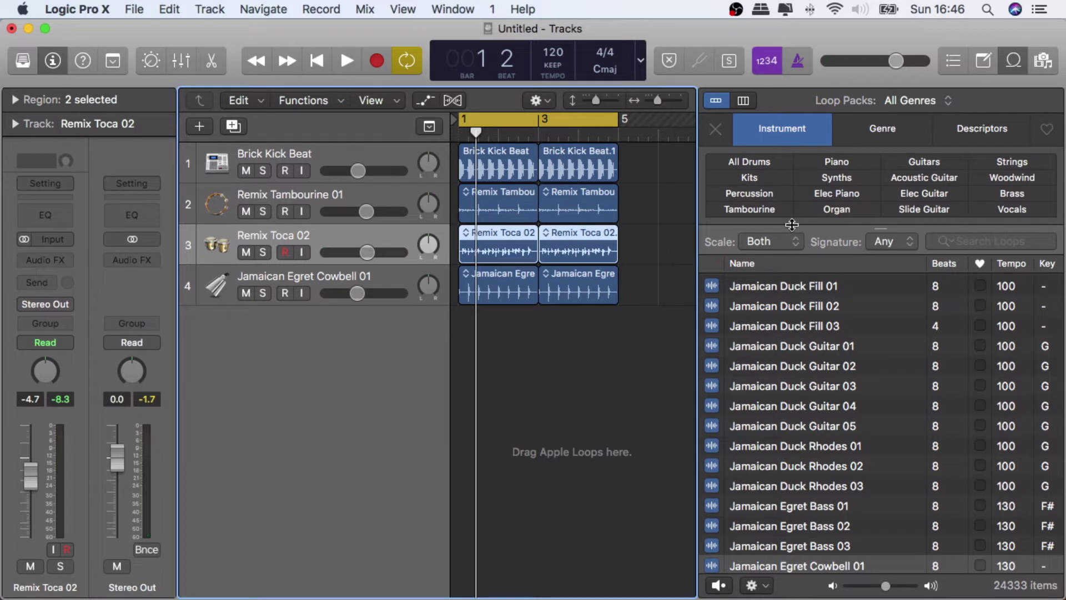
pyautogui.moveTo(792, 225); pyautogui.dragTo(781, 383)
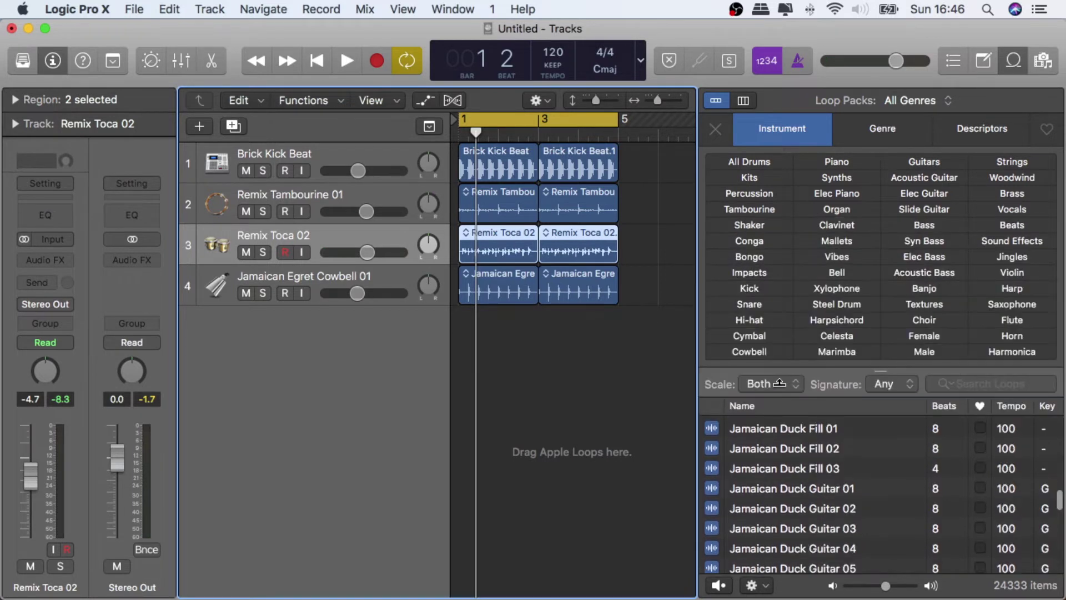
pyautogui.click(837, 162)
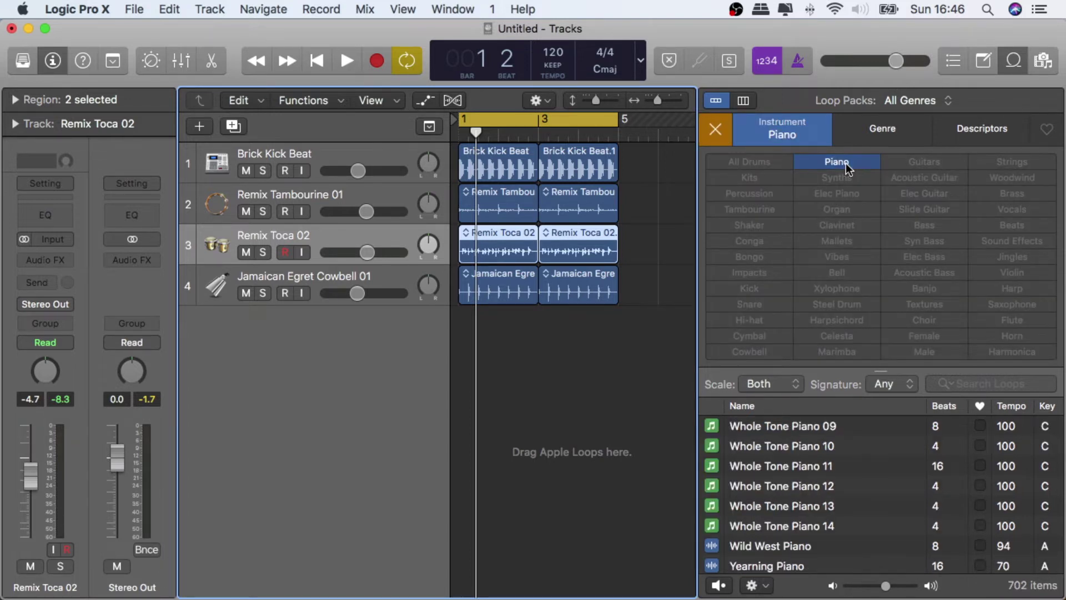
pyautogui.click(846, 162)
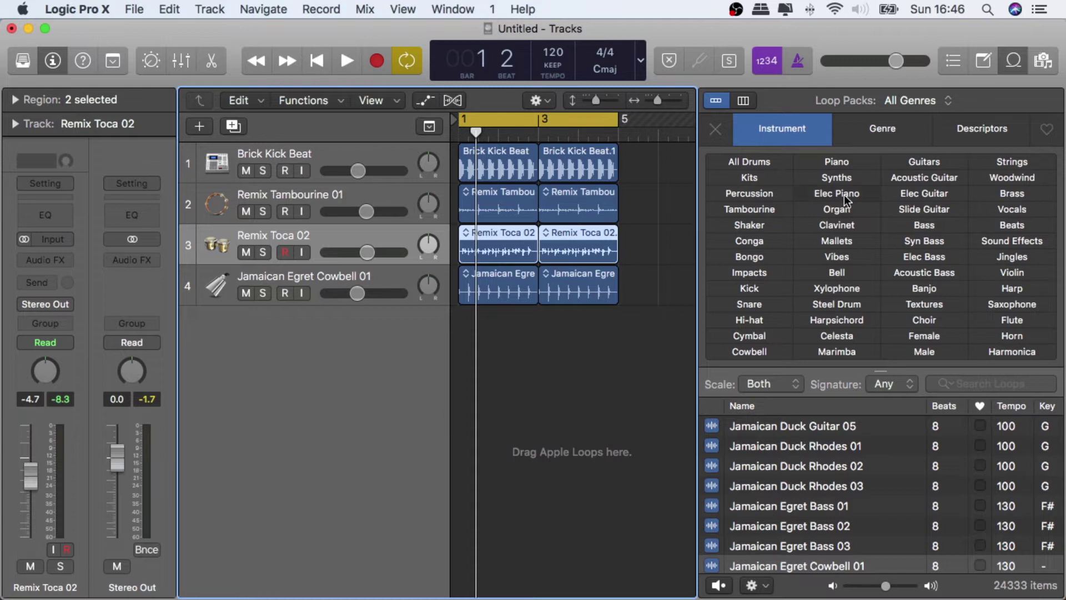
pyautogui.click(844, 195)
pyautogui.moveTo(885, 368); pyautogui.dragTo(886, 195)
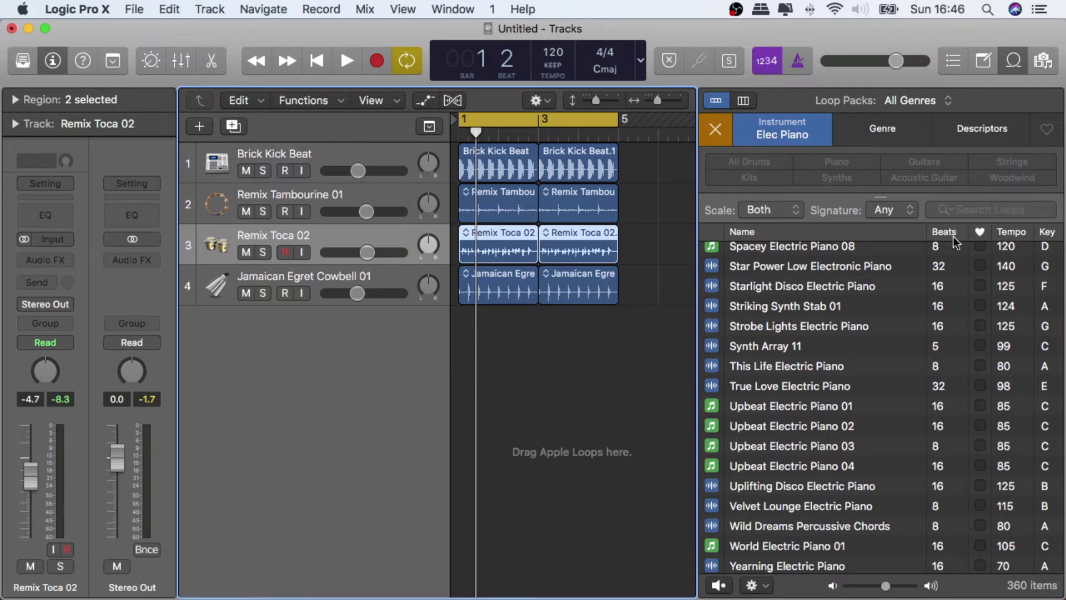
# Sort the electric piano loops by key and browse to those in the key of E
pyautogui.click(1049, 233)
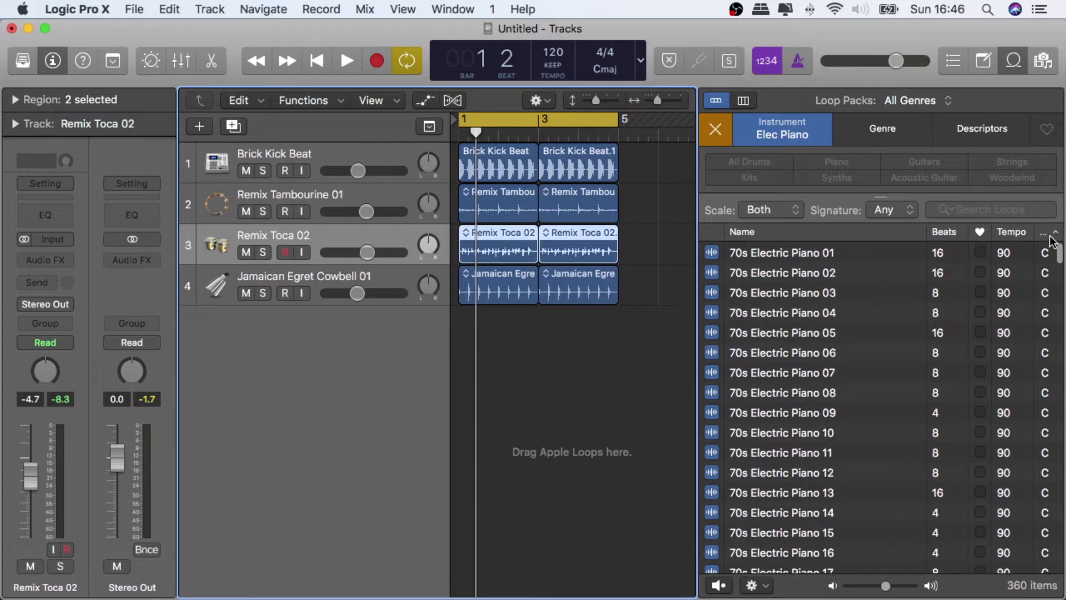
pyautogui.scroll(-15, 1044, 287)
pyautogui.scroll(-10, 1044, 288)
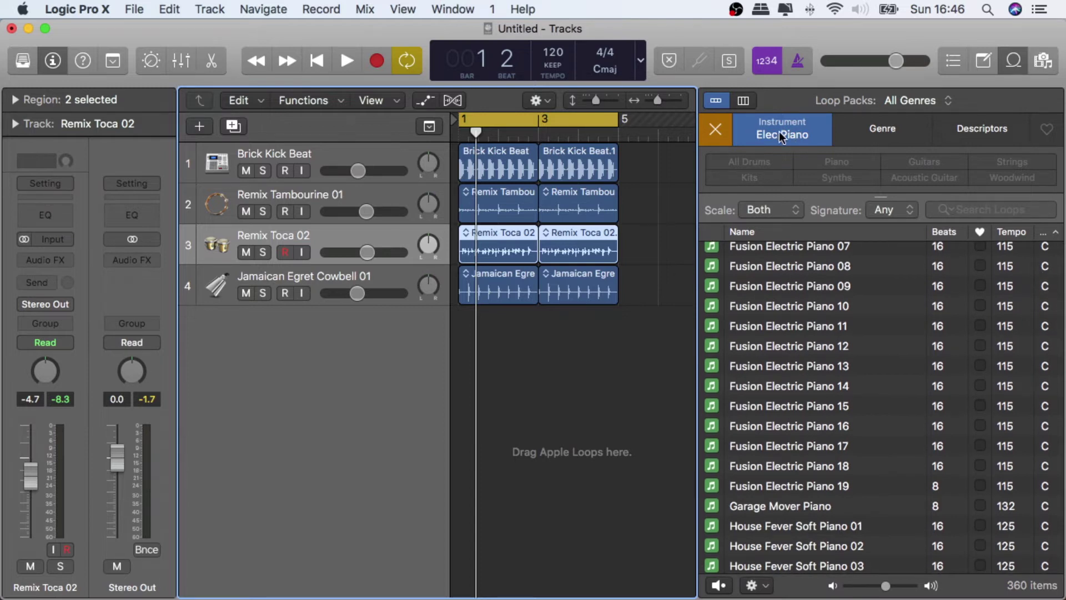
pyautogui.scroll(-15, 1045, 344)
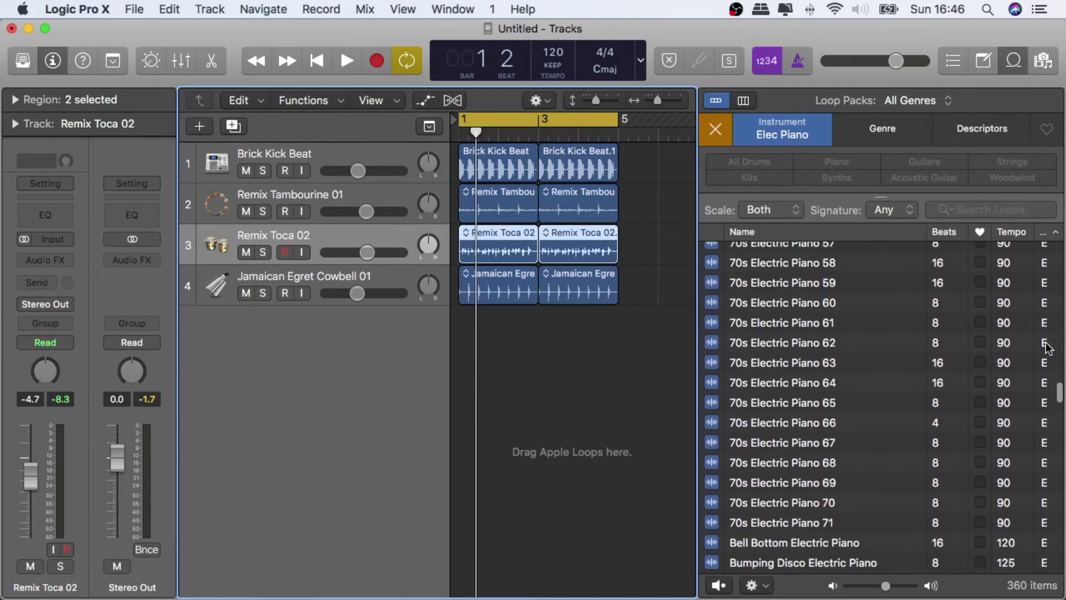
# Audition 70s Electric Piano 61 on its own, and 65, 66 and 67 over the playing beat
pyautogui.click(783, 322)
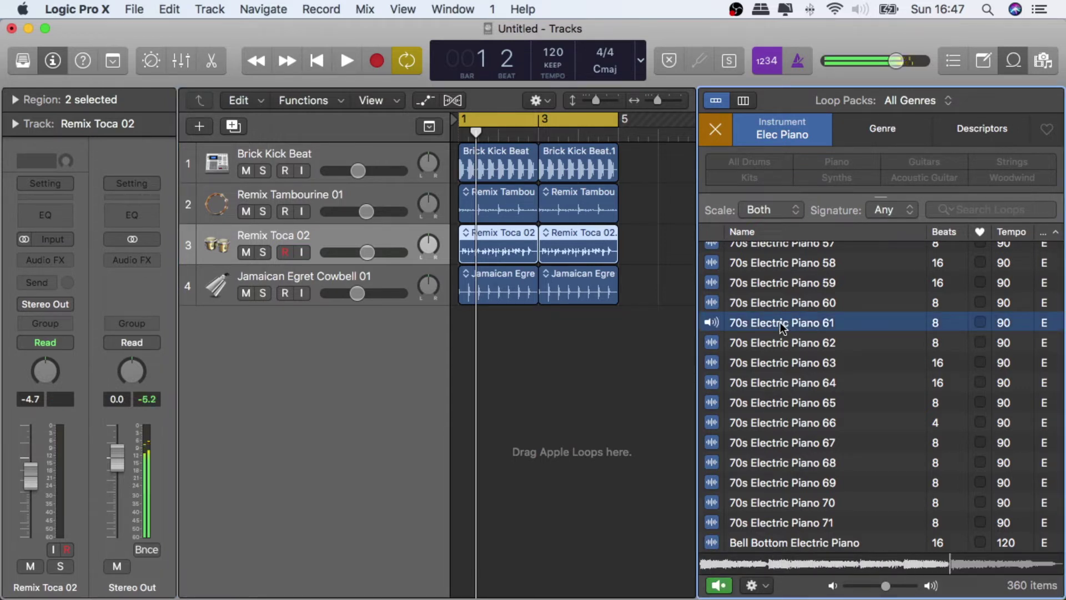
pyautogui.press('space')
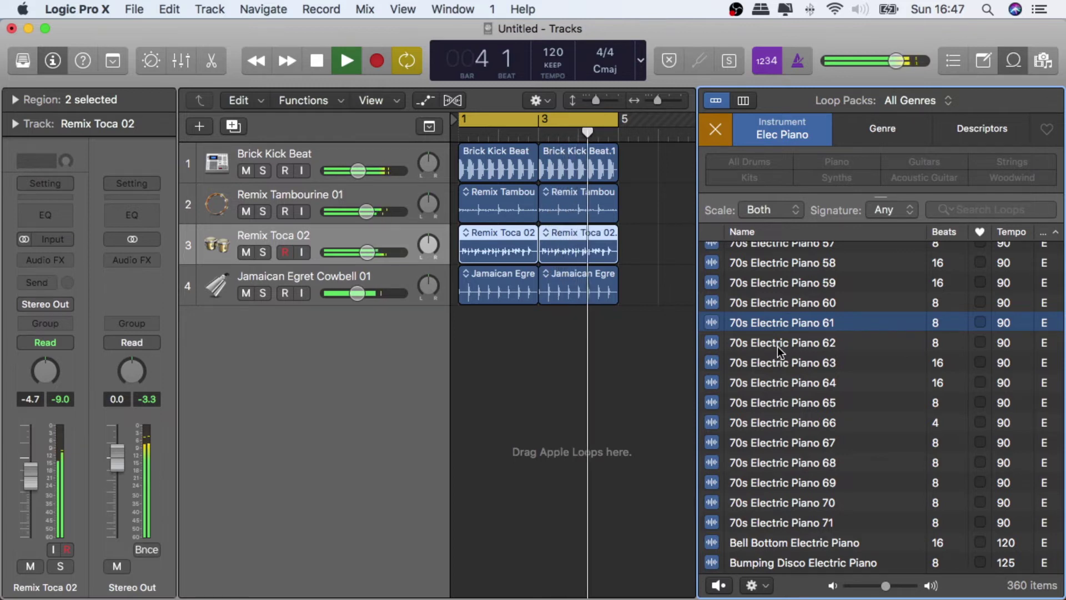
pyautogui.click(780, 404)
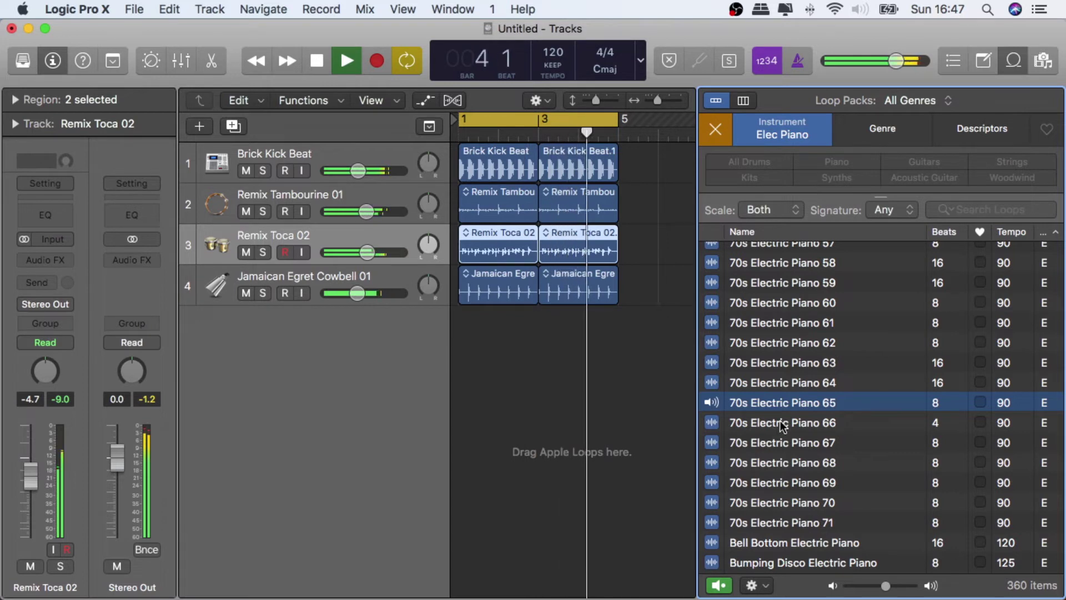
pyautogui.click(781, 424)
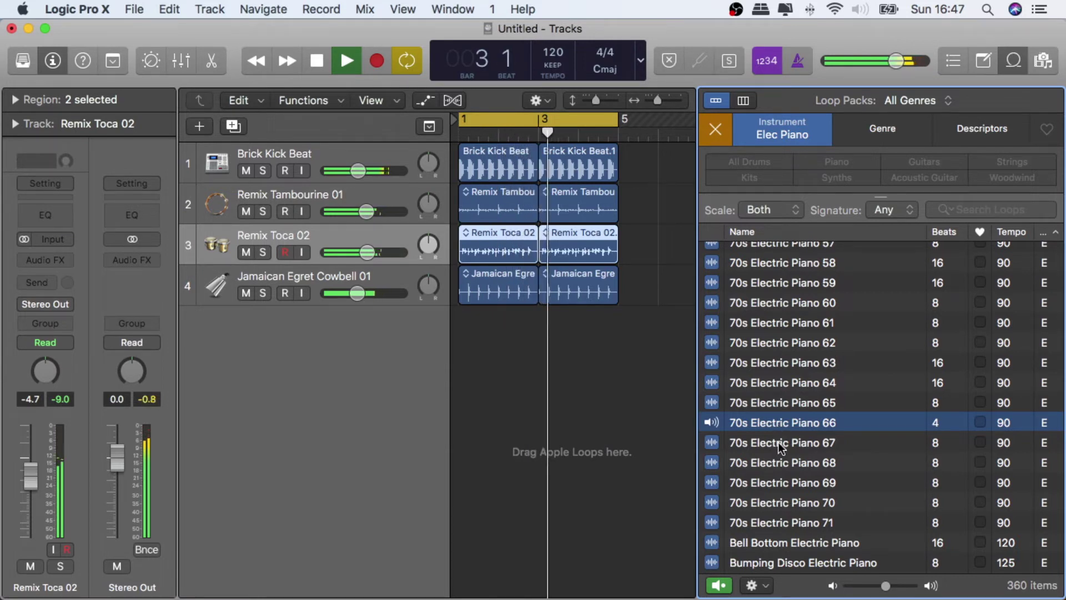
pyautogui.click(777, 442)
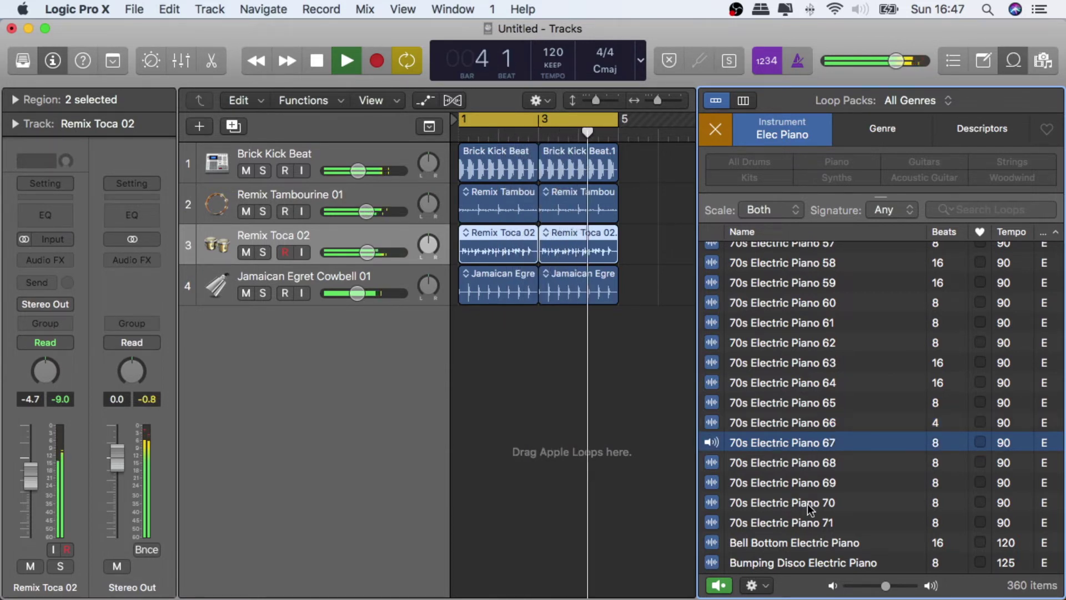
pyautogui.scroll(-1, 797, 499)
pyautogui.scroll(-3, 798, 499)
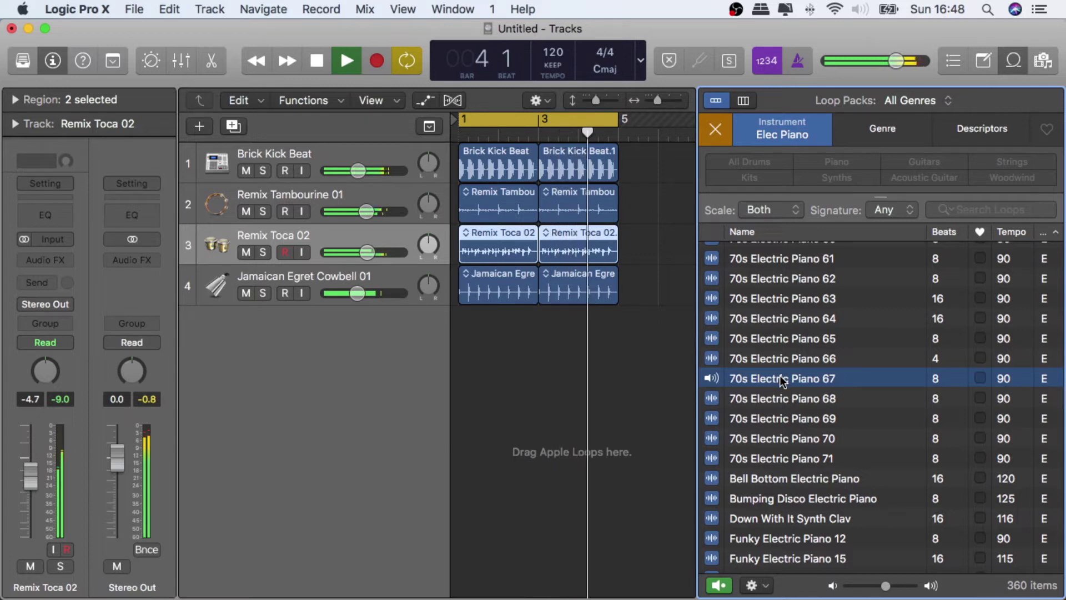
# Add 70s Electric Piano 67 on a new track at bar 1 and stop playback
pyautogui.moveTo(783, 381); pyautogui.dragTo(459, 356)
pyautogui.click(502, 331)
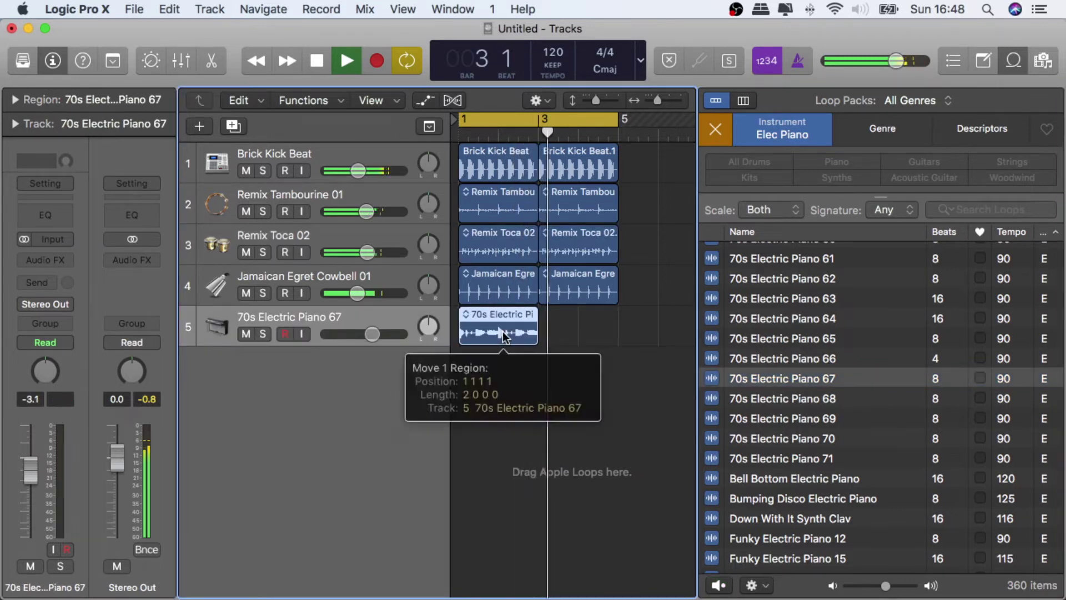
pyautogui.press('space')
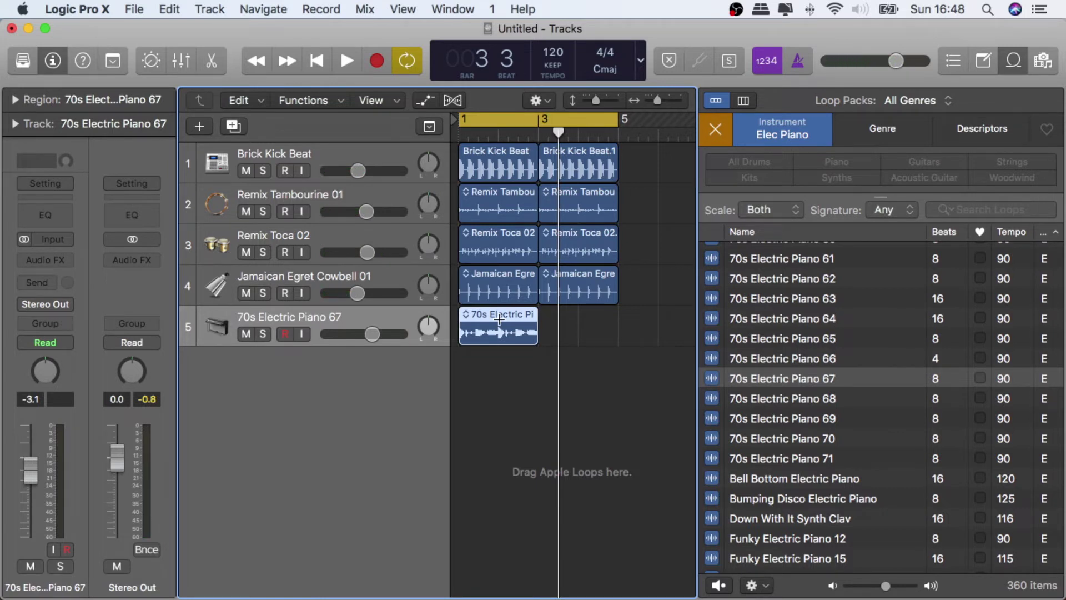
# Repeat the 70s Electric Piano 67 region once at bar 3 and lower its track volume to -4.0 dB while checking the beat
pyautogui.press('super+r')
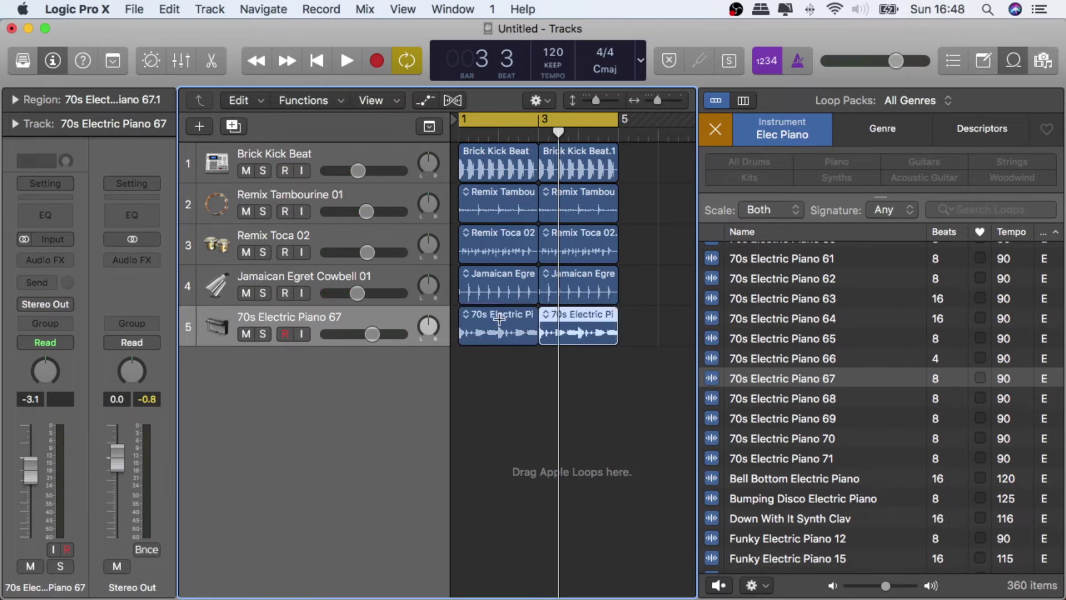
pyautogui.press('space')
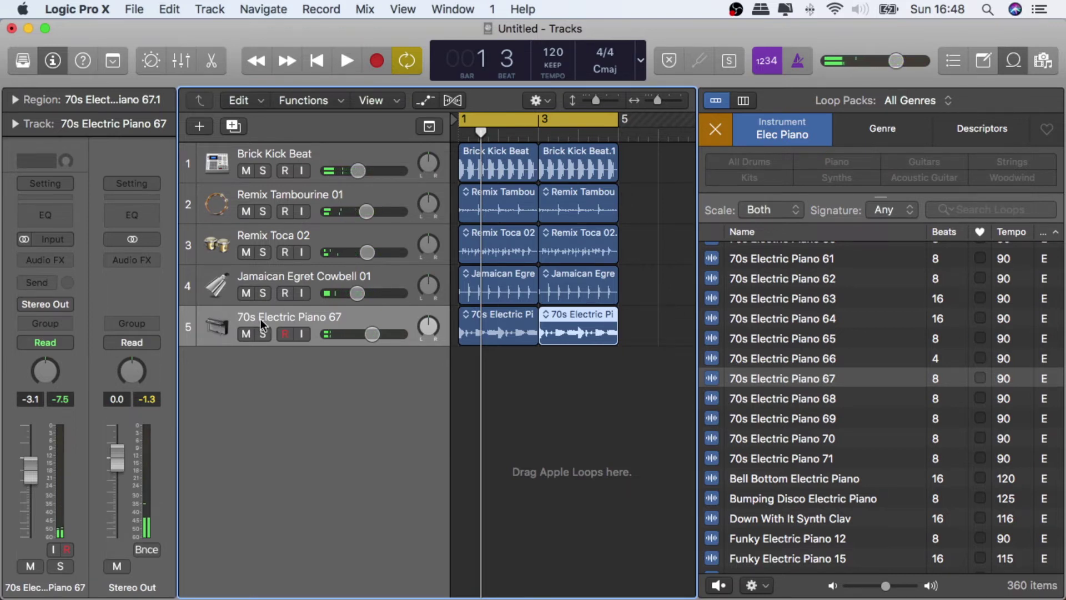
pyautogui.moveTo(36, 472); pyautogui.dragTo(35, 475)
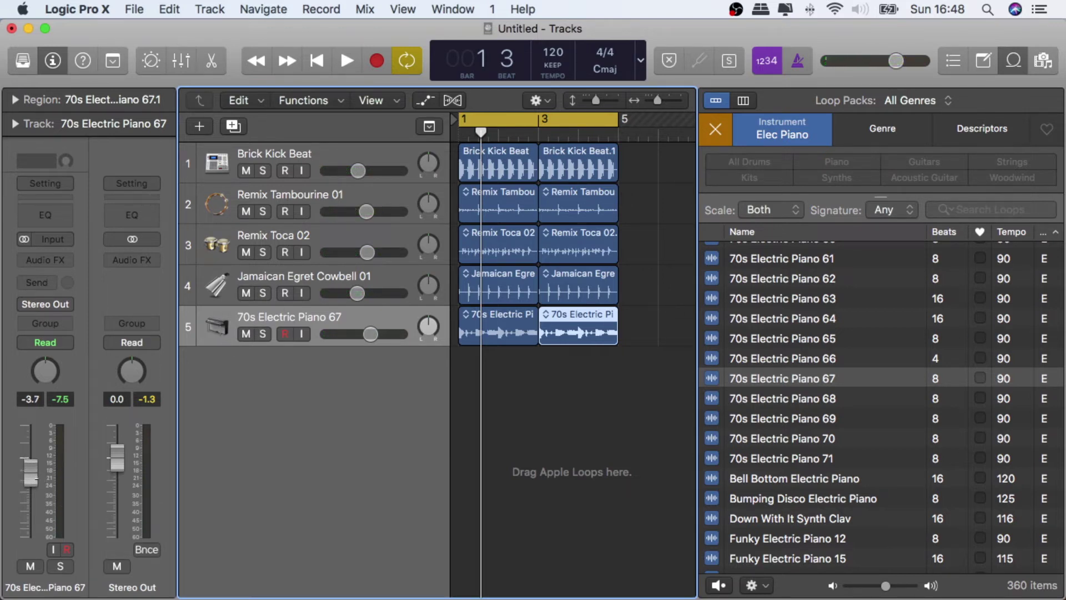
pyautogui.press('space')
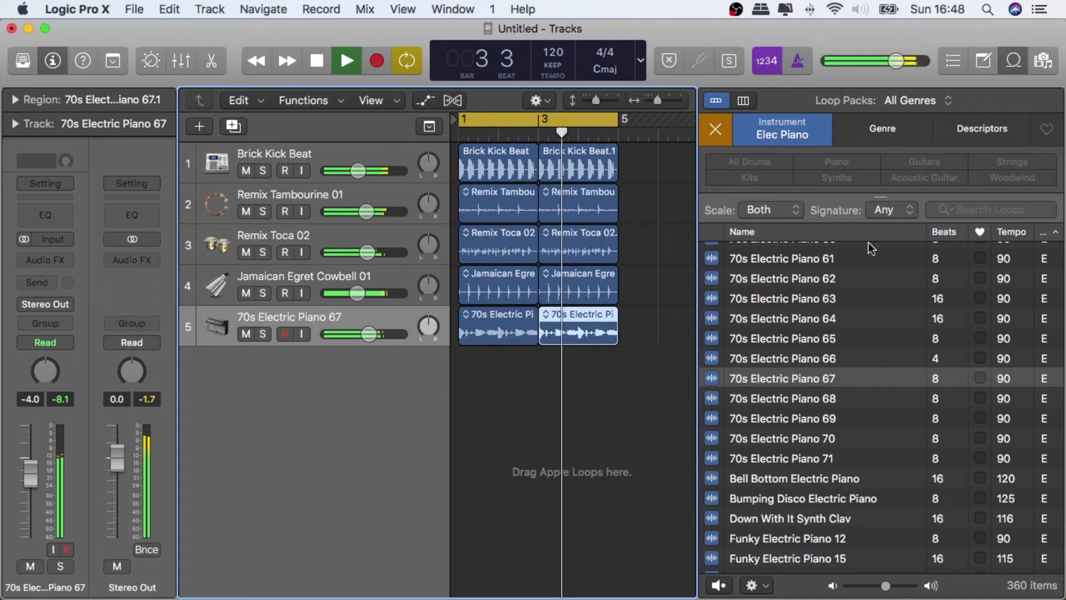
pyautogui.press('space')
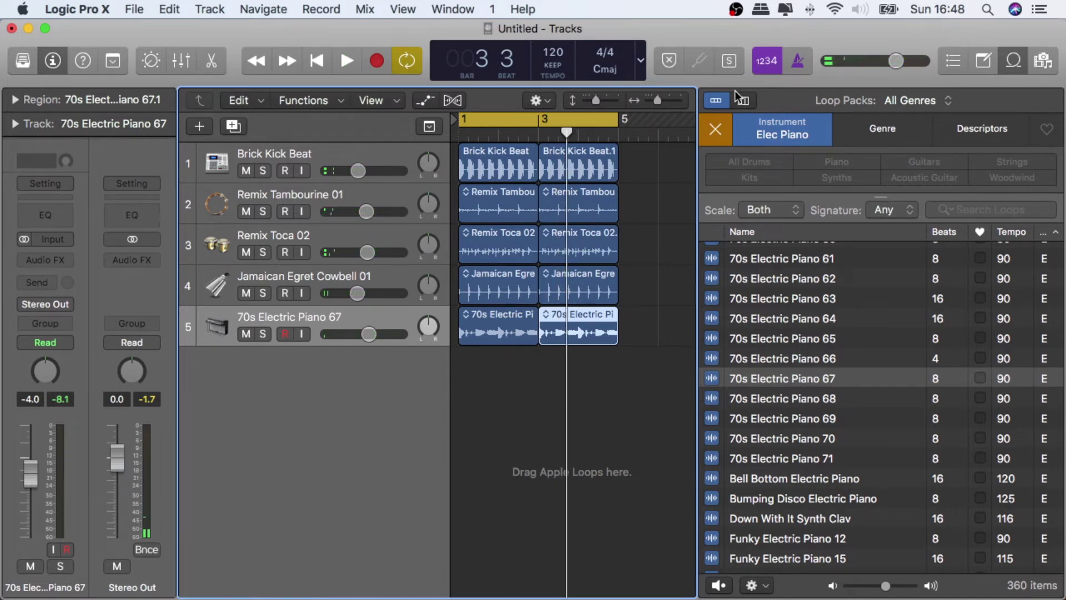
# Replace the Elec Piano filter with the Syn Bass instrument filter and shrink the filter area to enlarge the loop list
pyautogui.click(716, 131)
pyautogui.moveTo(873, 196); pyautogui.dragTo(871, 395)
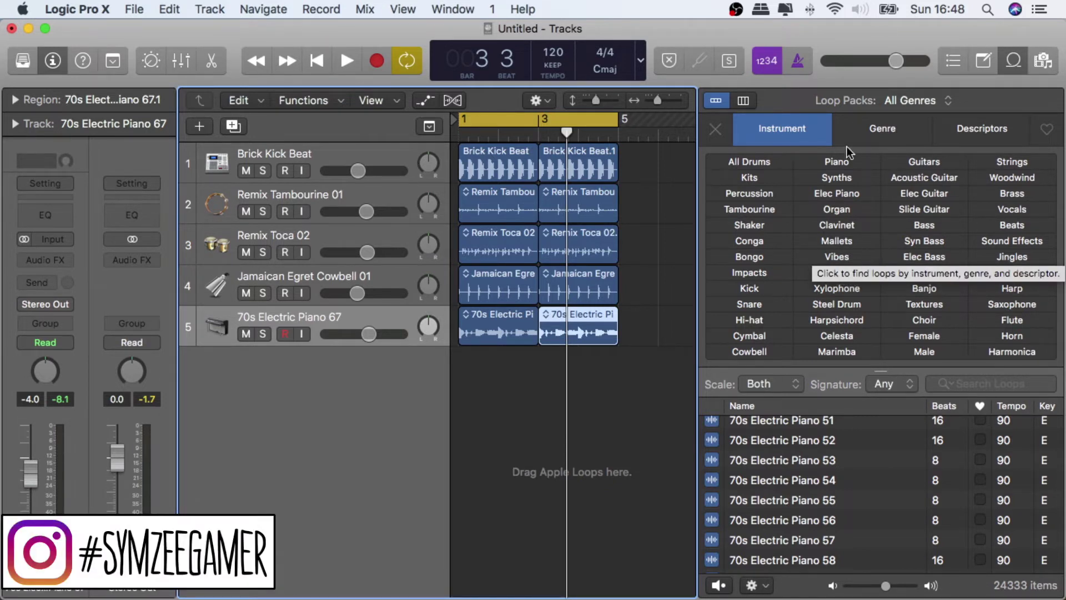
pyautogui.click(929, 241)
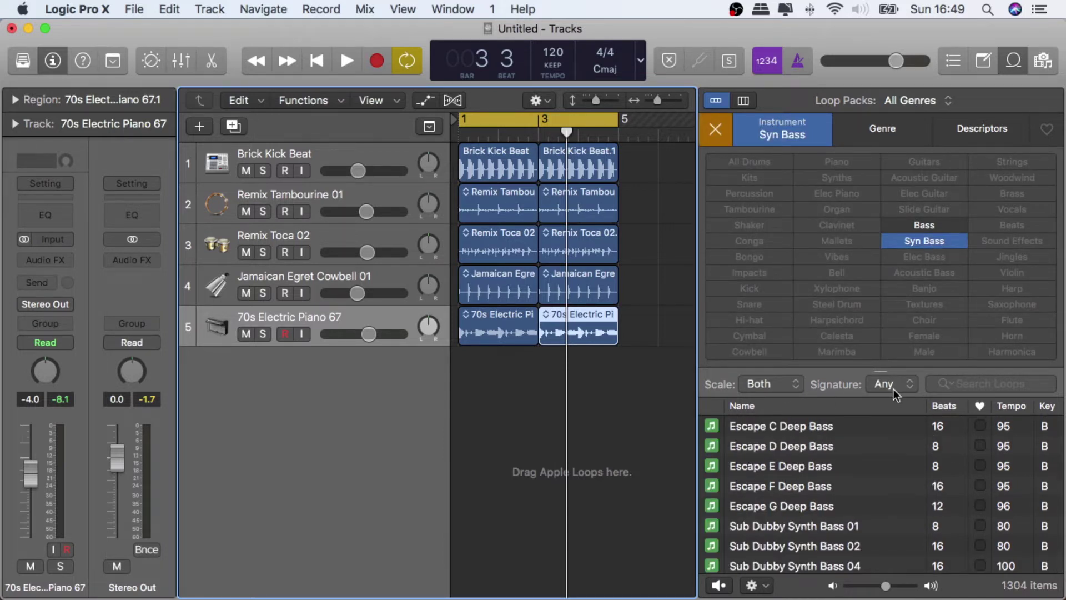
pyautogui.moveTo(892, 335); pyautogui.dragTo(885, 192)
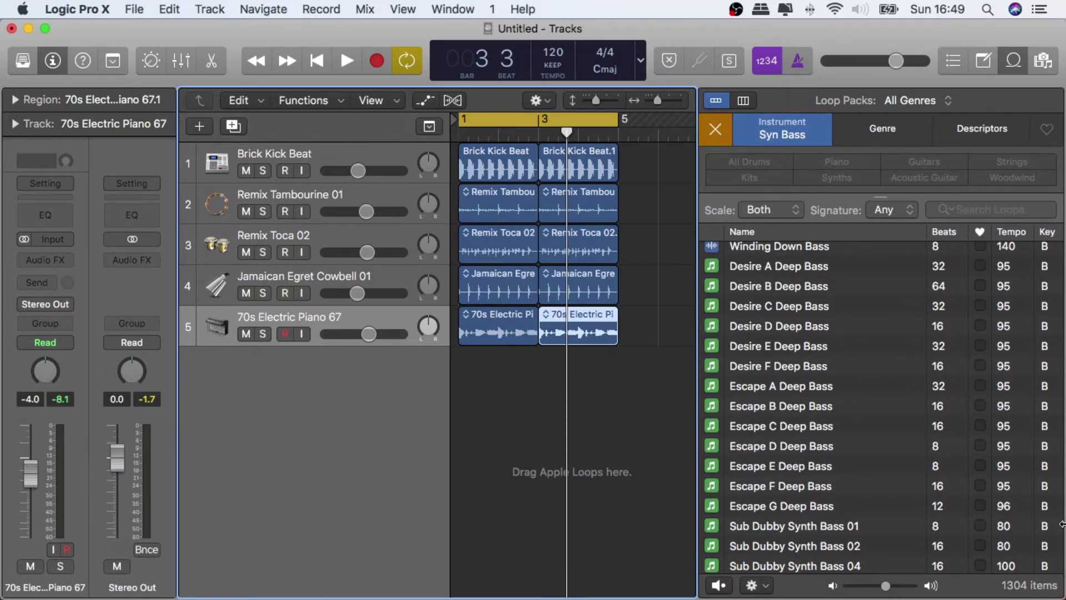
# Browse the key-sorted synth bass loops to find the start of those in the key of E
pyautogui.scroll(-2, 1028, 419)
pyautogui.scroll(15, 1027, 417)
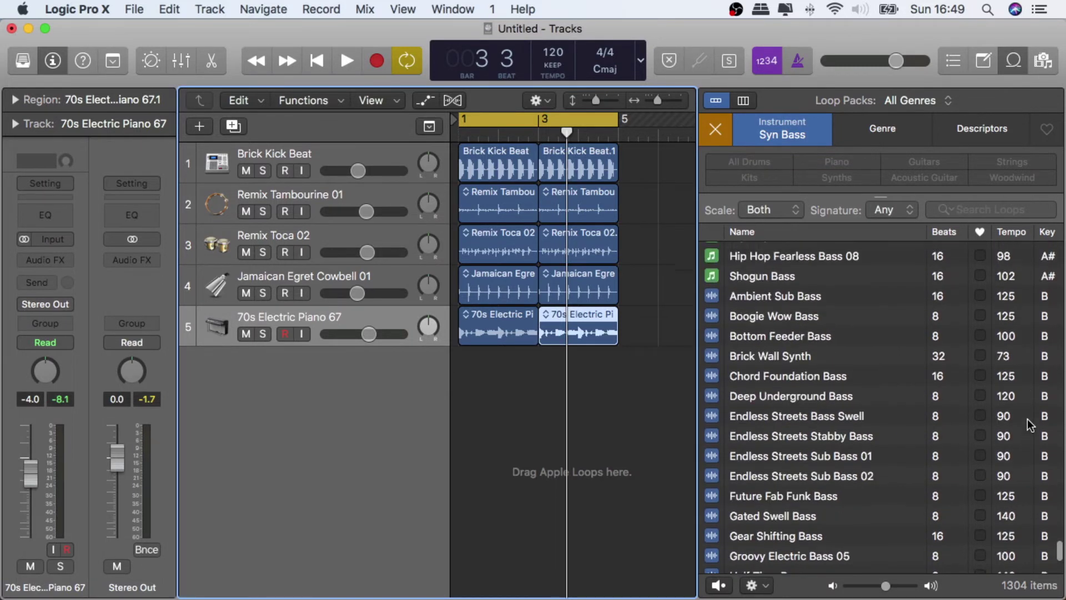
pyautogui.scroll(10, 1028, 426)
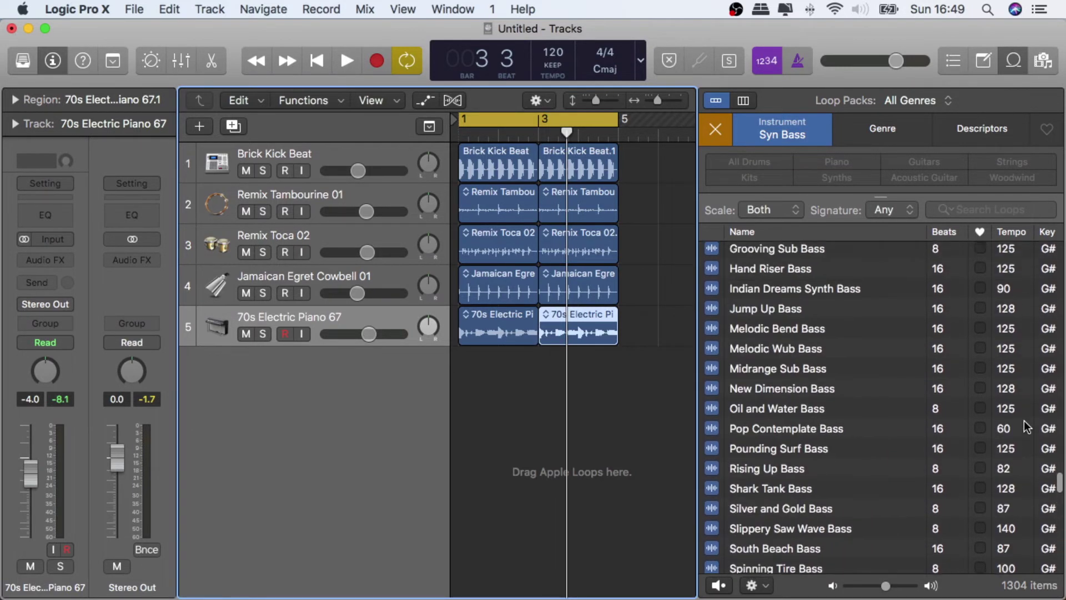
pyautogui.scroll(15, 1027, 427)
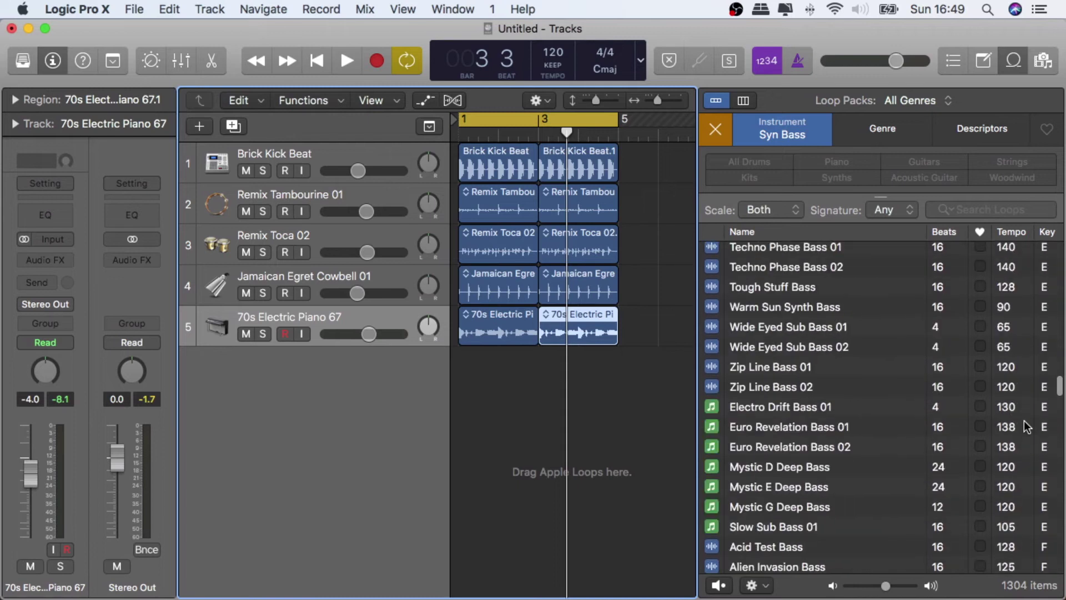
pyautogui.scroll(15, 1026, 426)
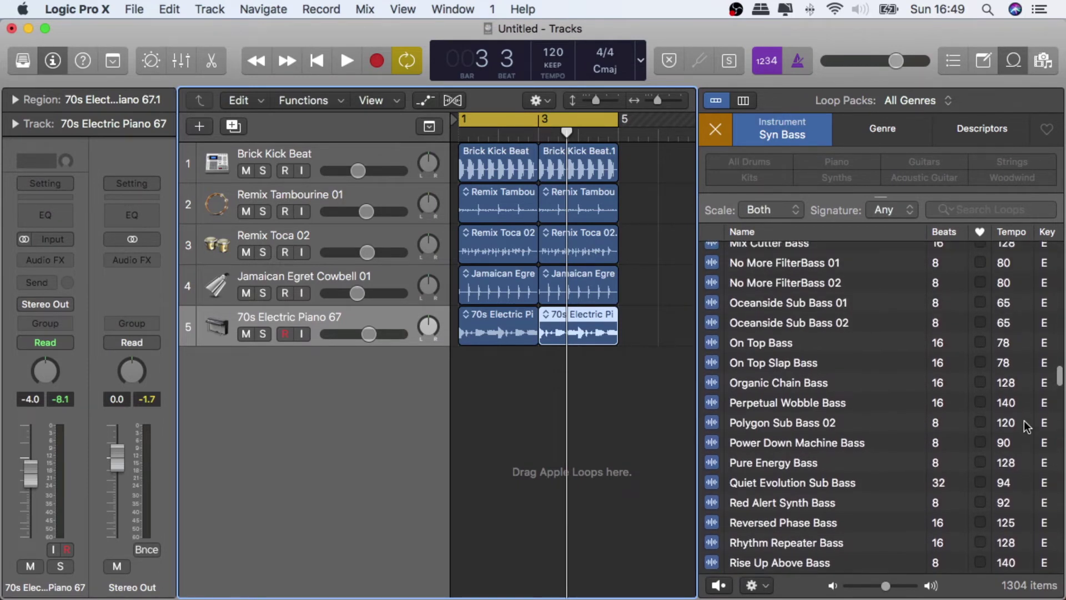
pyautogui.scroll(15, 1024, 426)
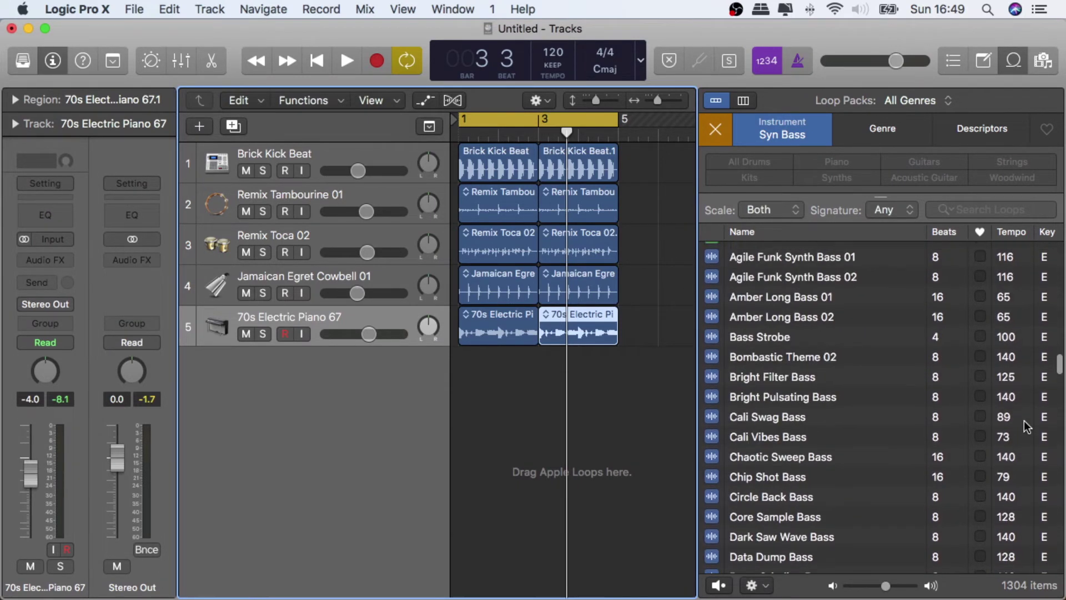
pyautogui.scroll(5, 1025, 425)
pyautogui.scroll(-10, 1024, 422)
pyautogui.scroll(5, 1024, 421)
# Audition Agile Funk Synth Bass 02, Amber Long Bass 01 and Bright Filter Bass over the playing beat, and stop playback
pyautogui.press('space')
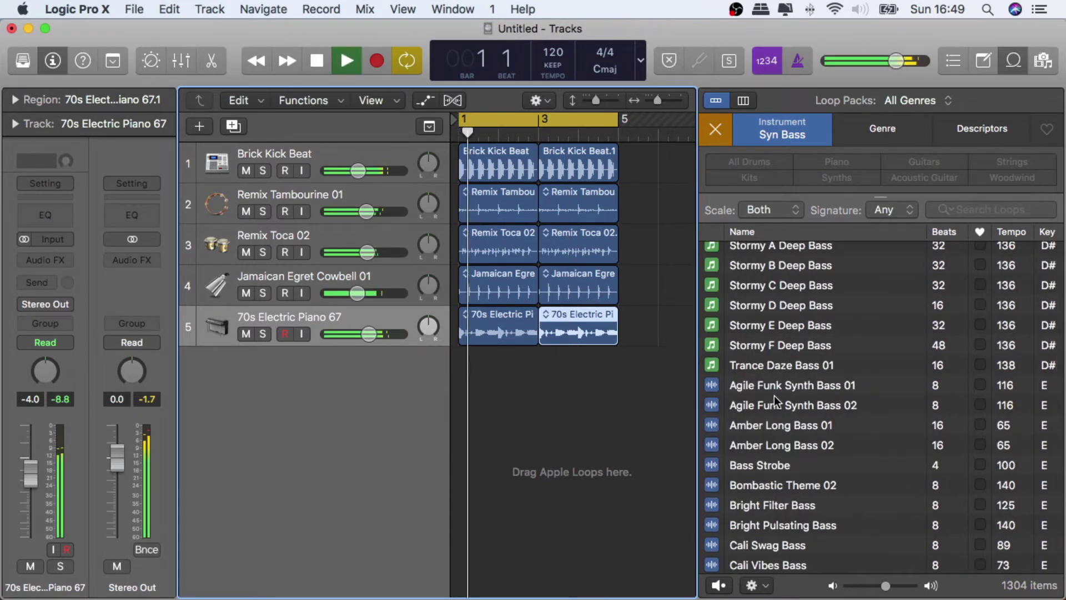
pyautogui.click(774, 396)
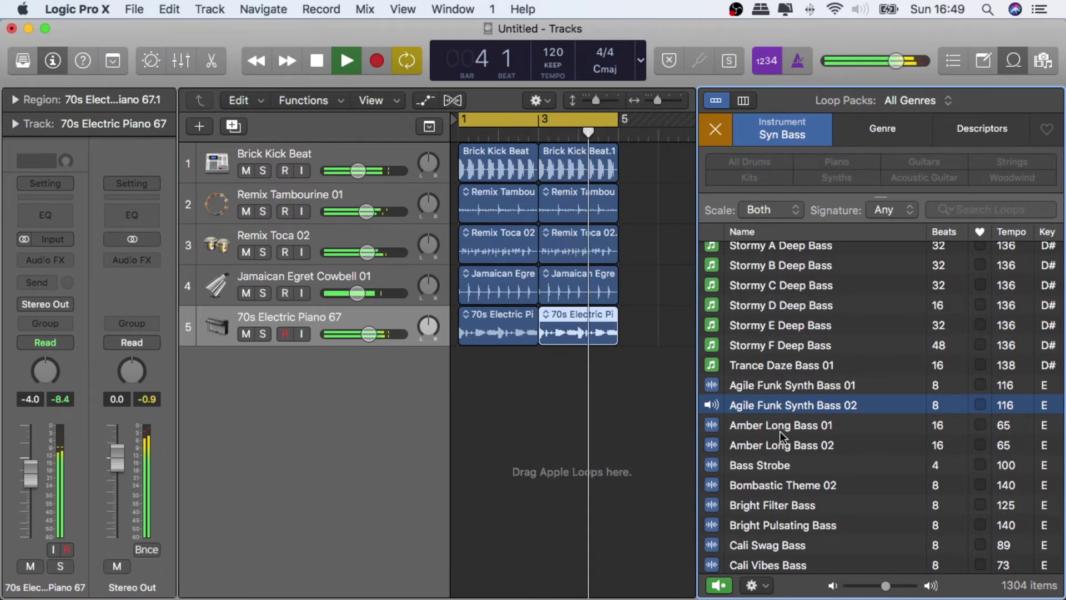
pyautogui.press('Down')
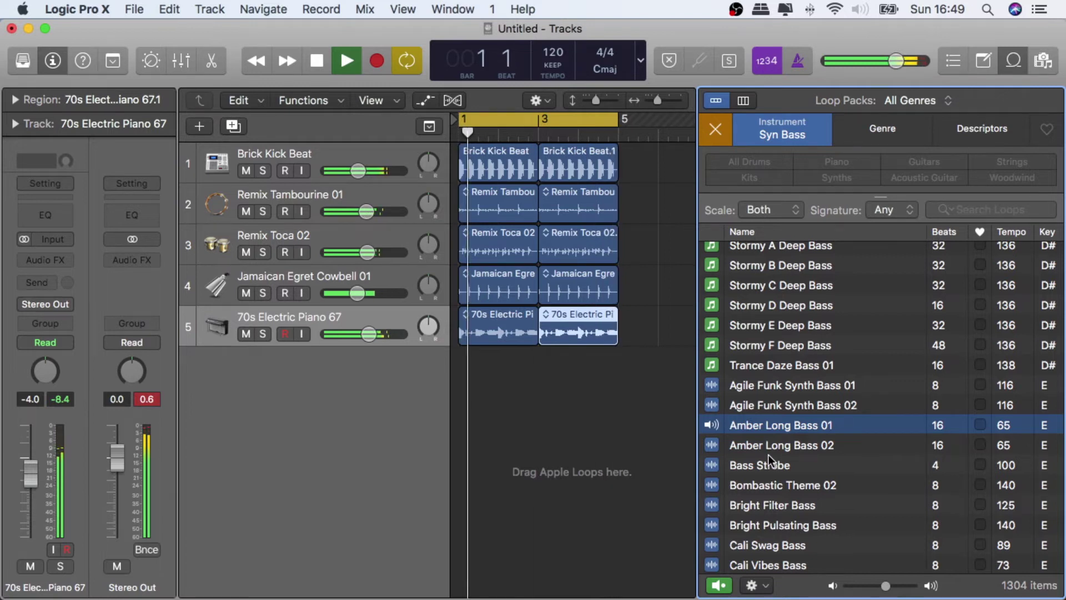
pyautogui.scroll(-5, 769, 455)
pyautogui.click(751, 382)
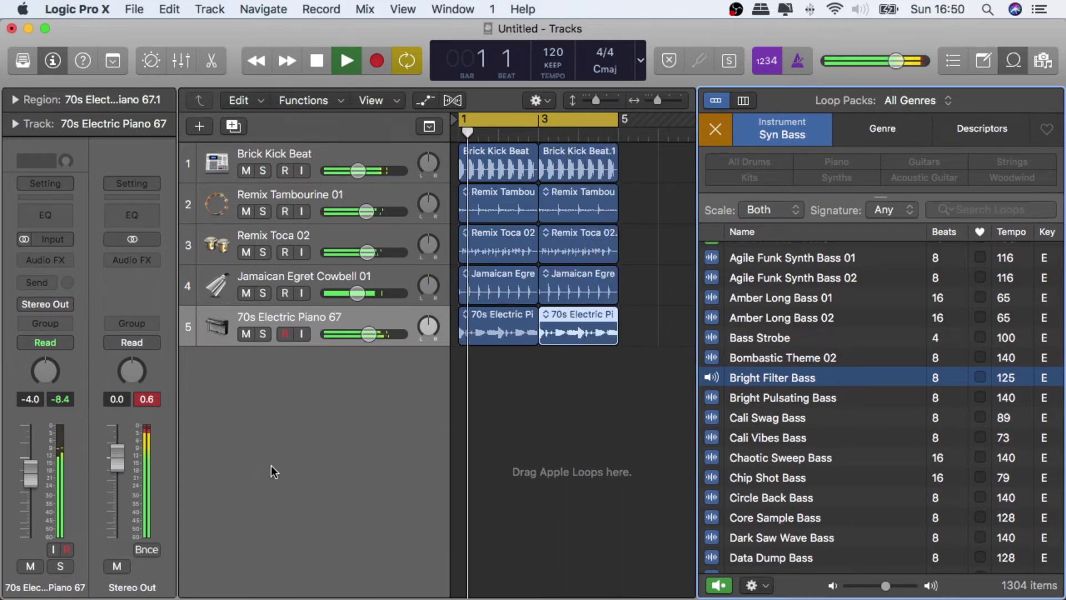
pyautogui.press('space')
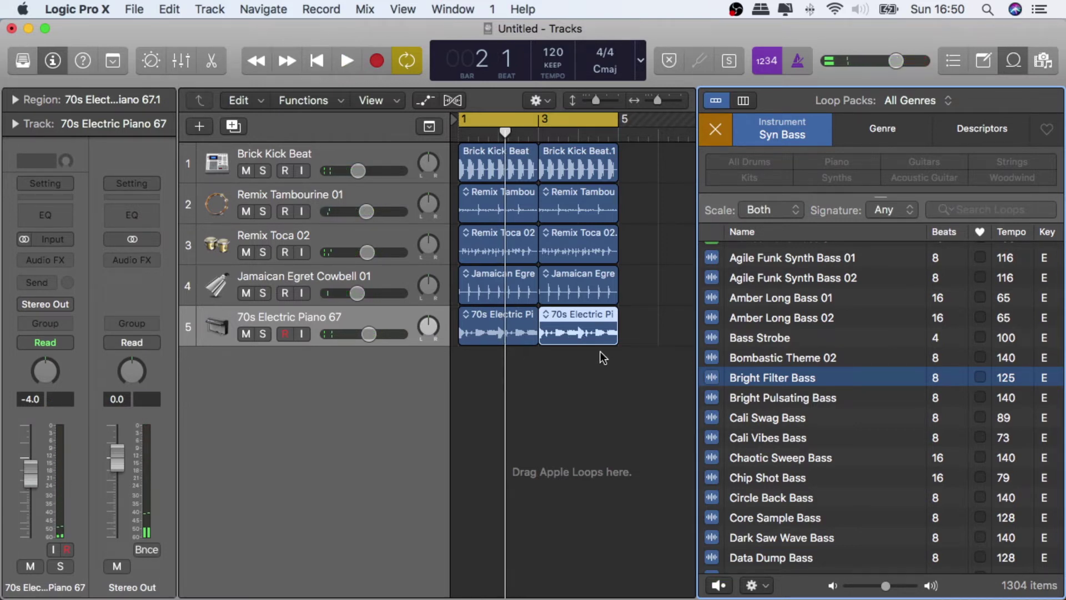
# Lower all five track faders together in the Mixer, bringing Brick Kick Beat to -12.6 dB and 70s Electric Piano 67 to -7.8 dB
pyautogui.press('x')
pyautogui.moveTo(569, 345); pyautogui.dragTo(570, 202)
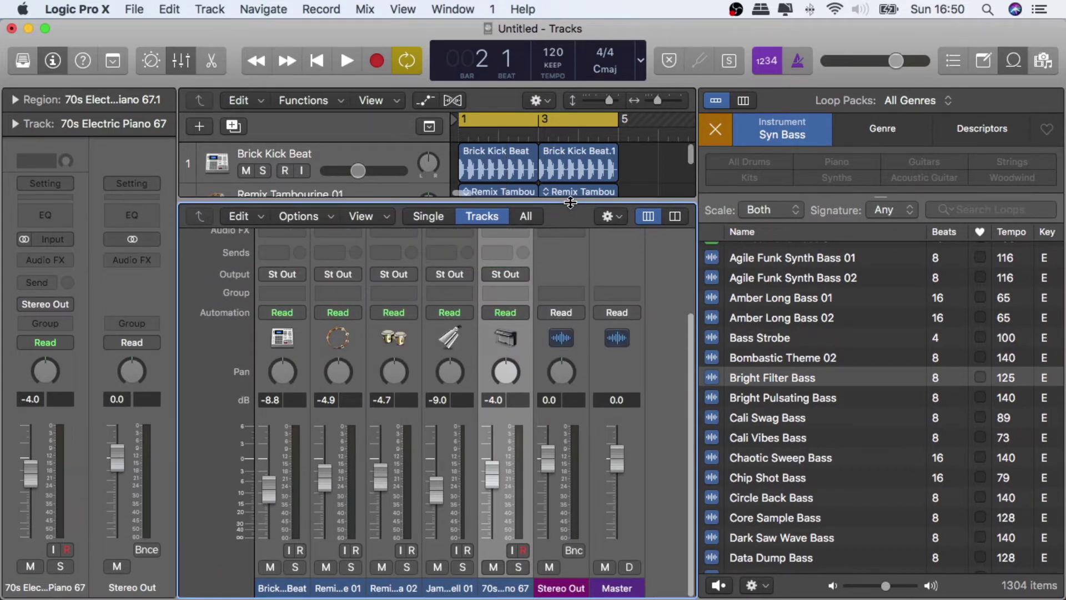
pyautogui.click(298, 349)
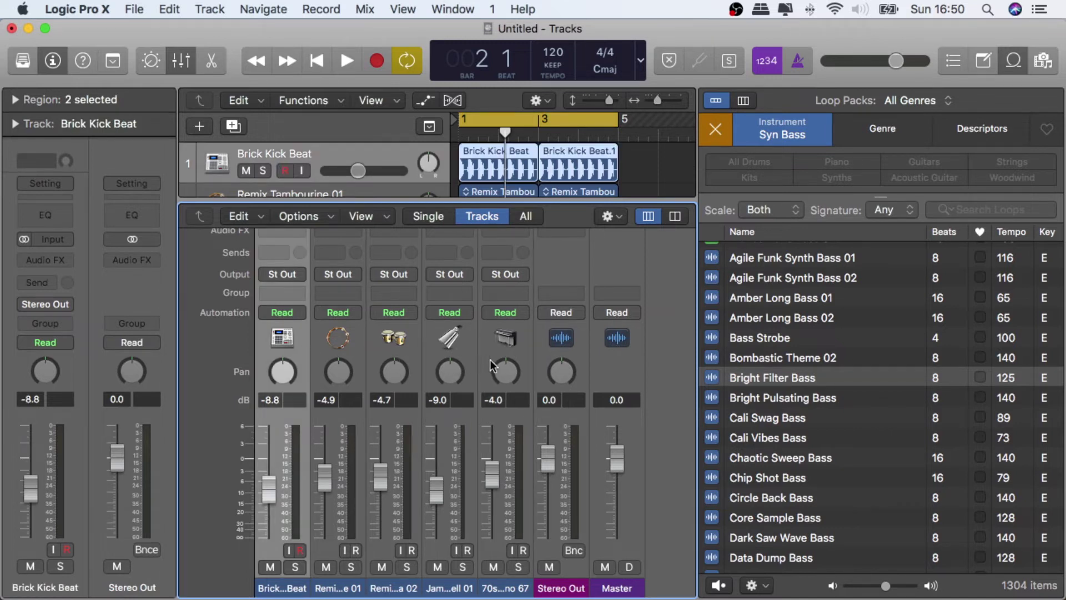
pyautogui.keyDown('shift'); pyautogui.click(522, 350); pyautogui.keyUp('shift')
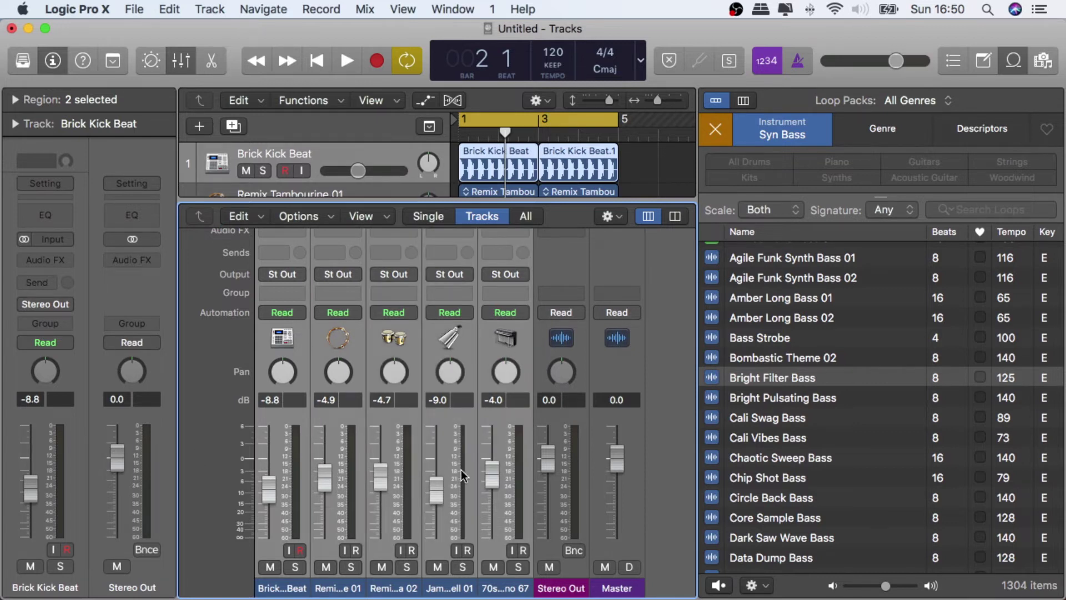
pyautogui.press('space')
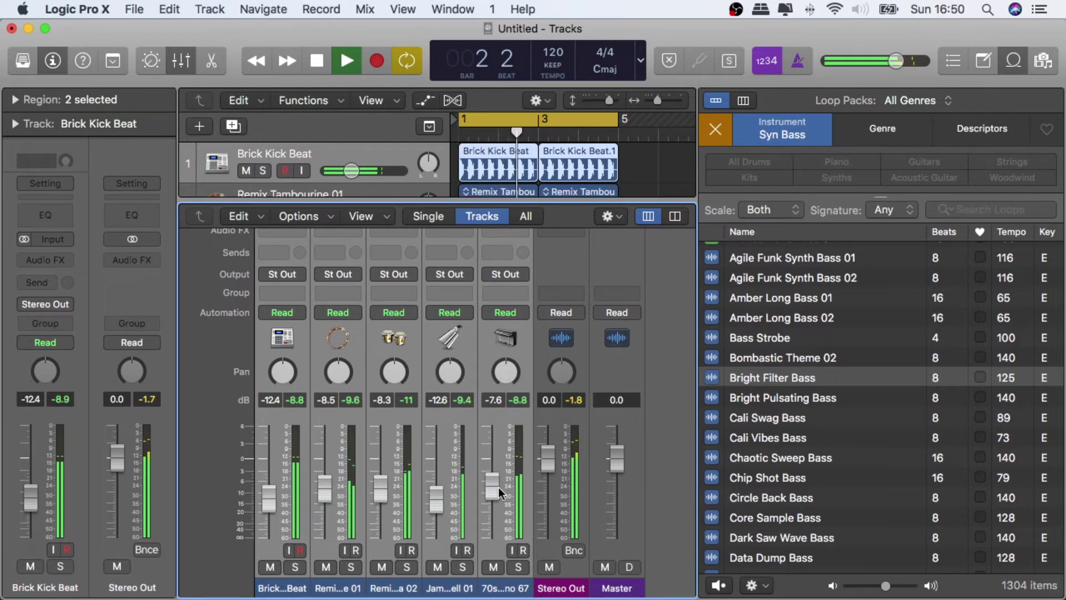
pyautogui.moveTo(498, 488); pyautogui.dragTo(497, 489)
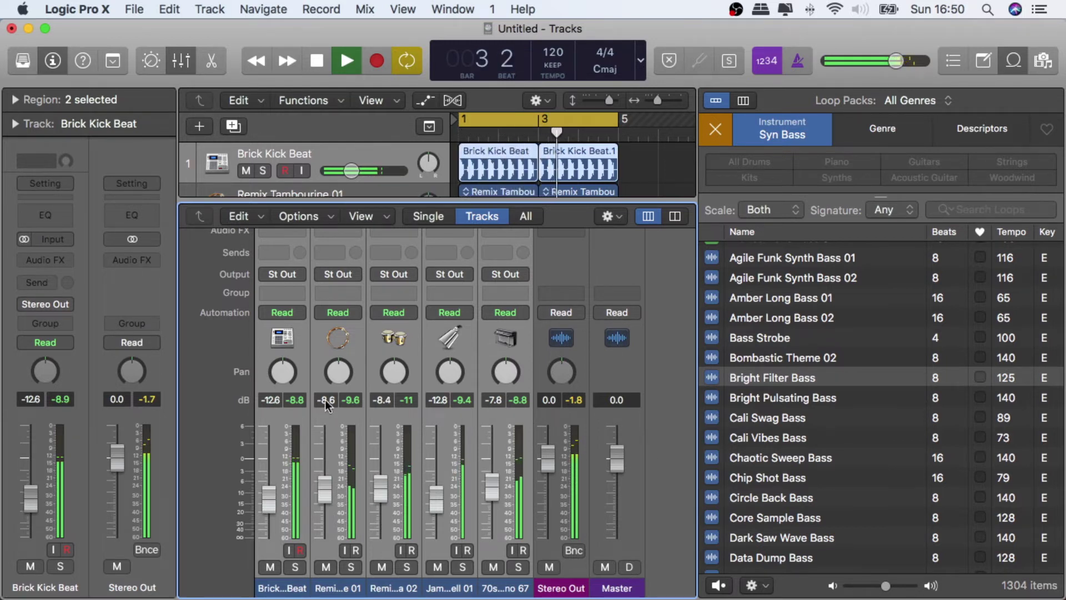
pyautogui.press('space')
pyautogui.click(581, 348)
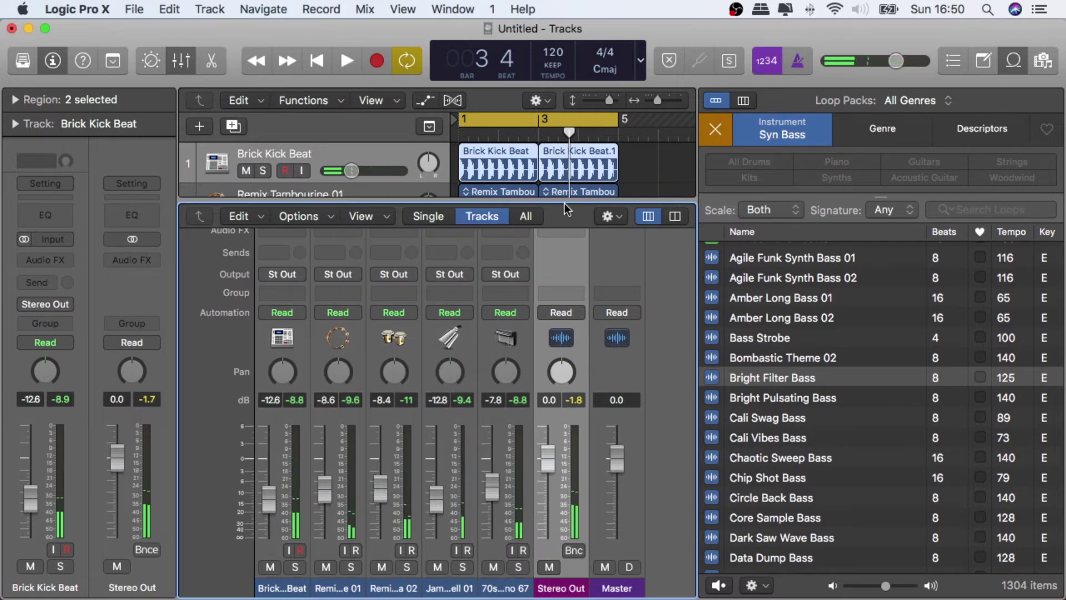
pyautogui.press('x')
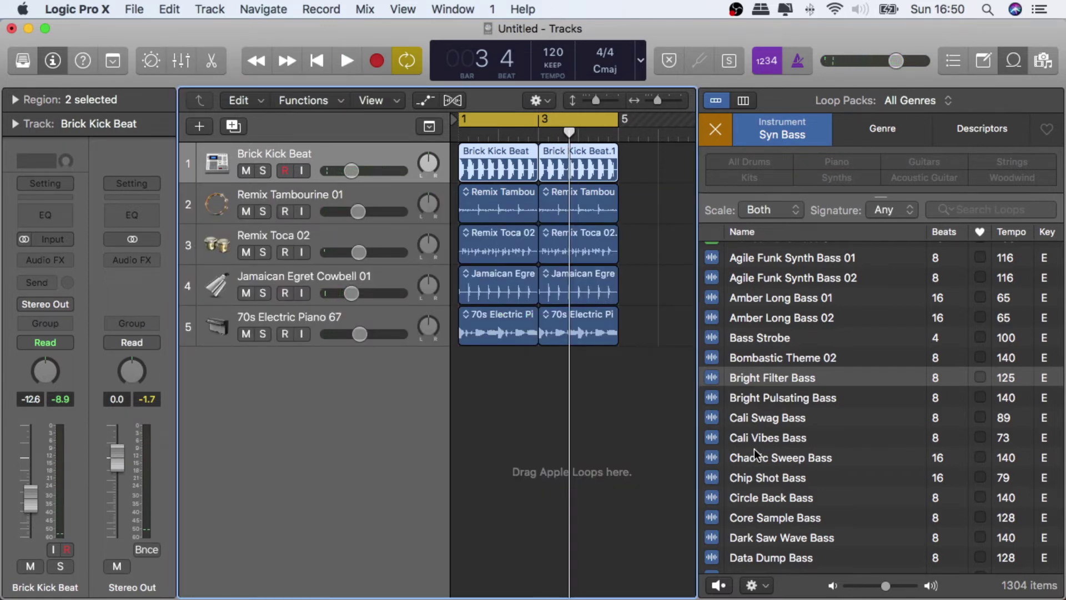
# Audition Chaotic Sweep Bass and Hip Hop Mic It Bass 01 over the playing beat
pyautogui.press('space')
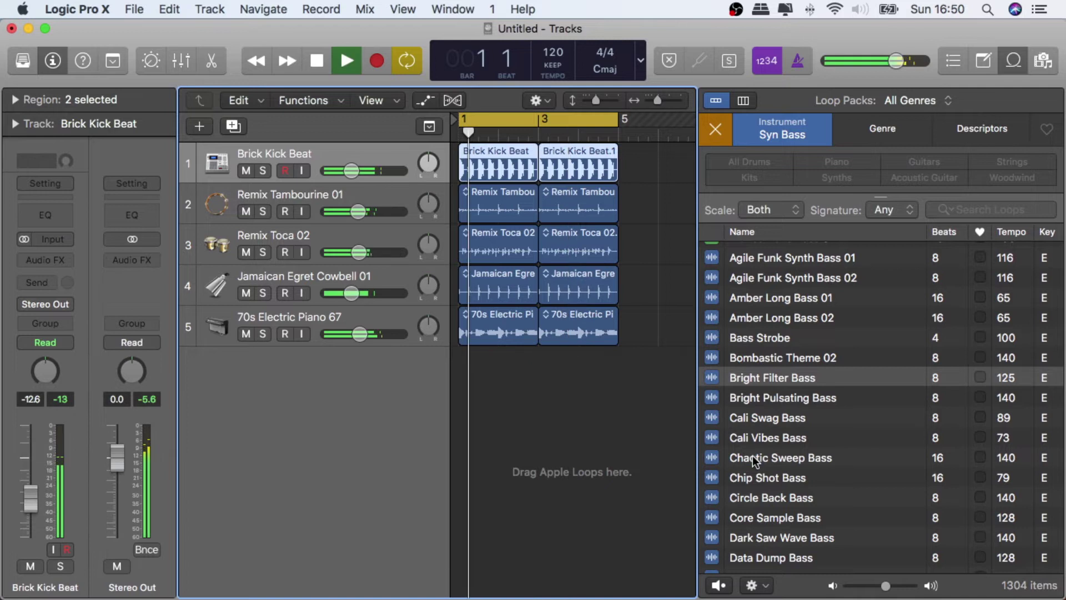
pyautogui.click(752, 455)
pyautogui.scroll(-10, 752, 455)
pyautogui.click(755, 497)
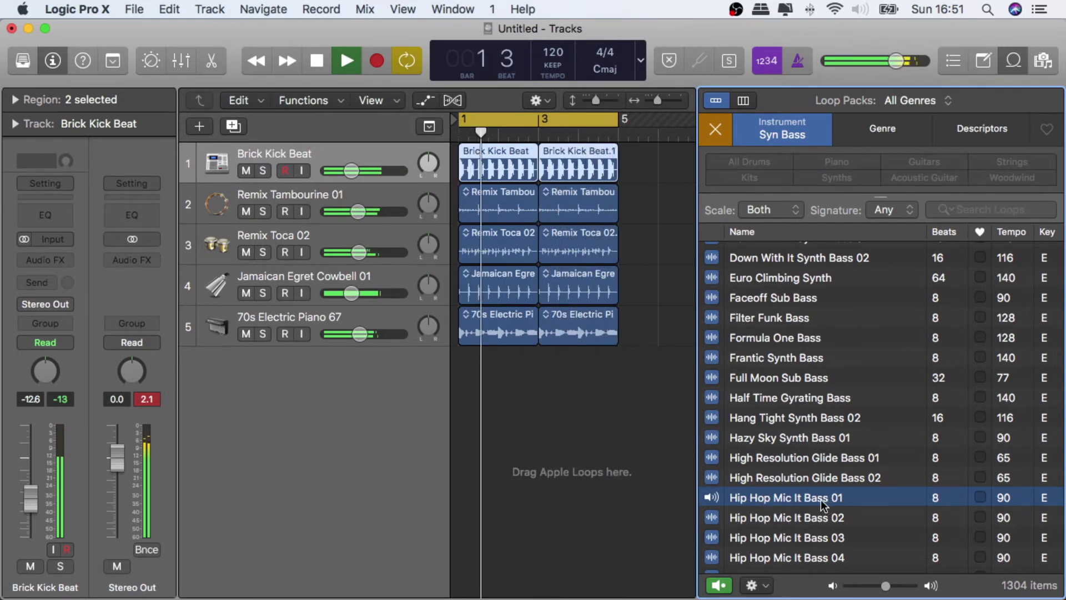
# Add two consecutive Hip Hop Mic It Bass 01 regions on a new track from bar 1 and lower its volume to -3.8 dB
pyautogui.moveTo(820, 497); pyautogui.dragTo(513, 368)
pyautogui.press('super+r')
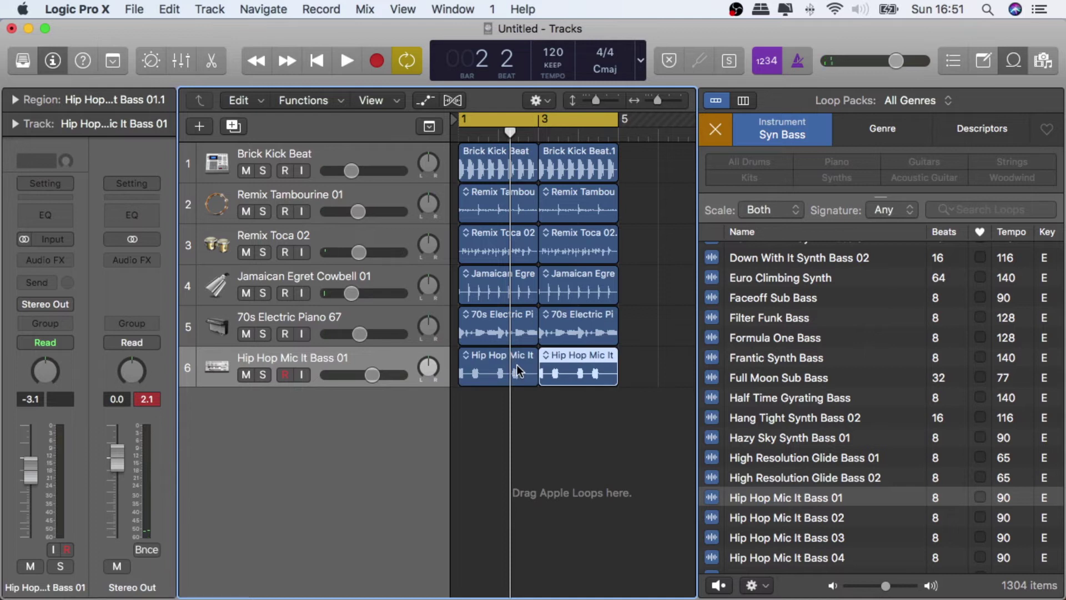
pyautogui.press('space')
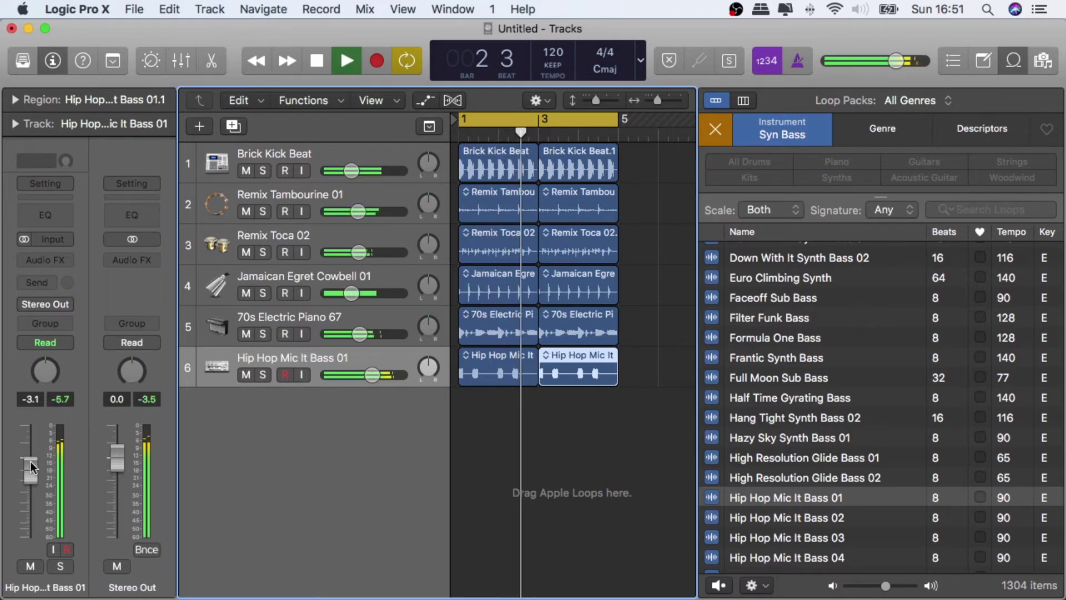
pyautogui.moveTo(31, 470); pyautogui.dragTo(28, 473)
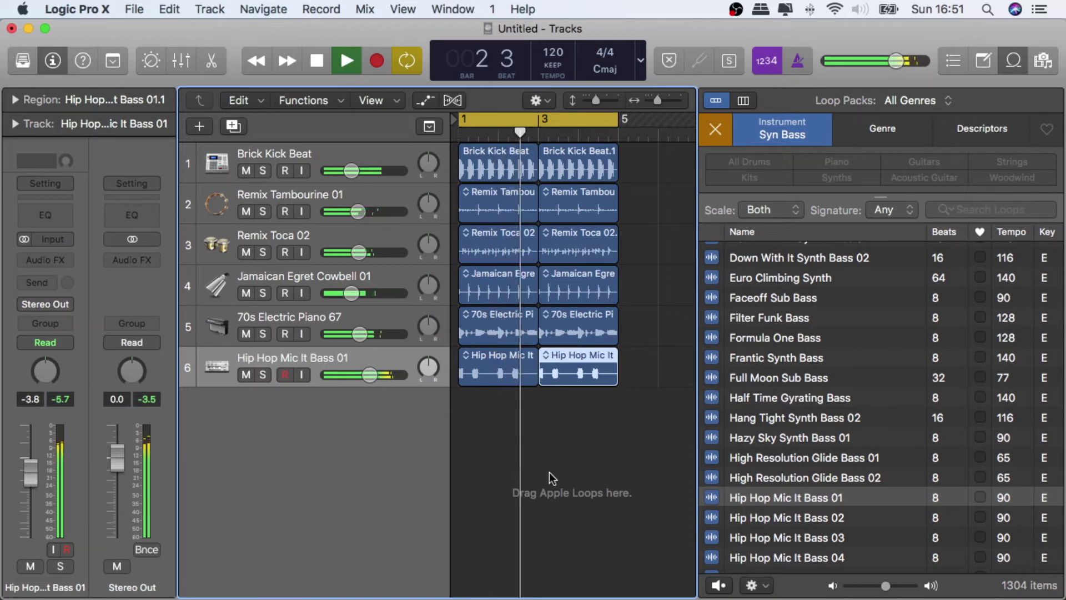
pyautogui.press('space')
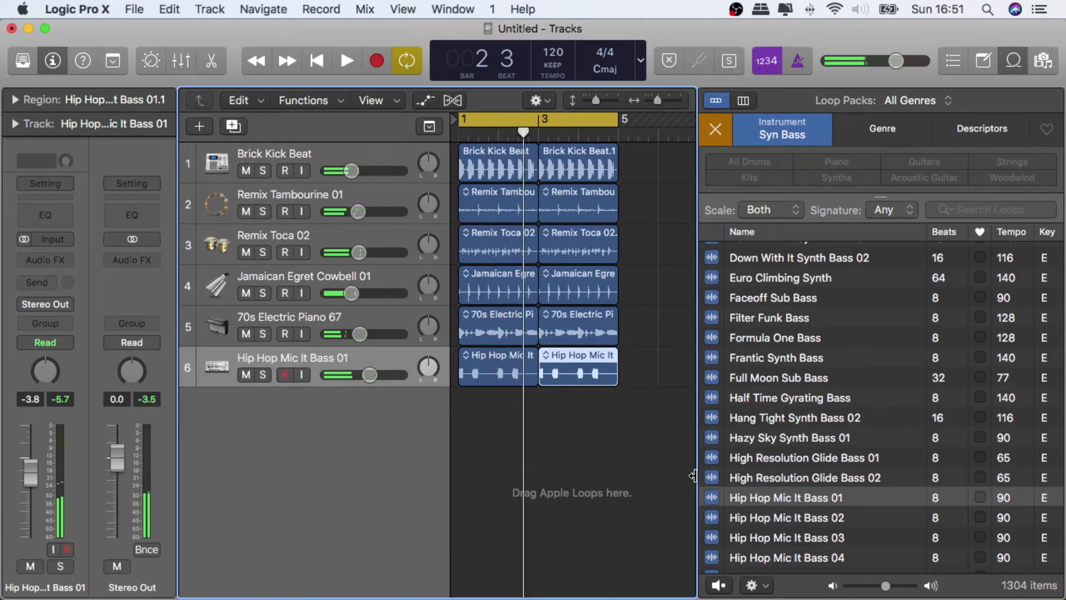
# Clear the Syn Bass filter and filter the loops by the Deep House genre
pyautogui.click(714, 133)
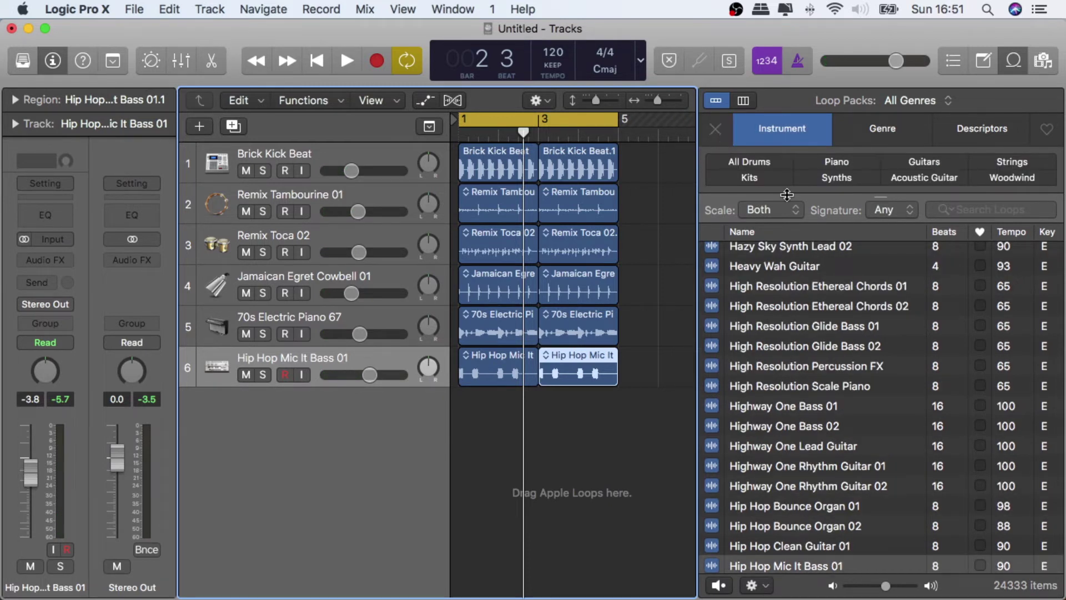
pyautogui.moveTo(808, 191); pyautogui.dragTo(808, 335)
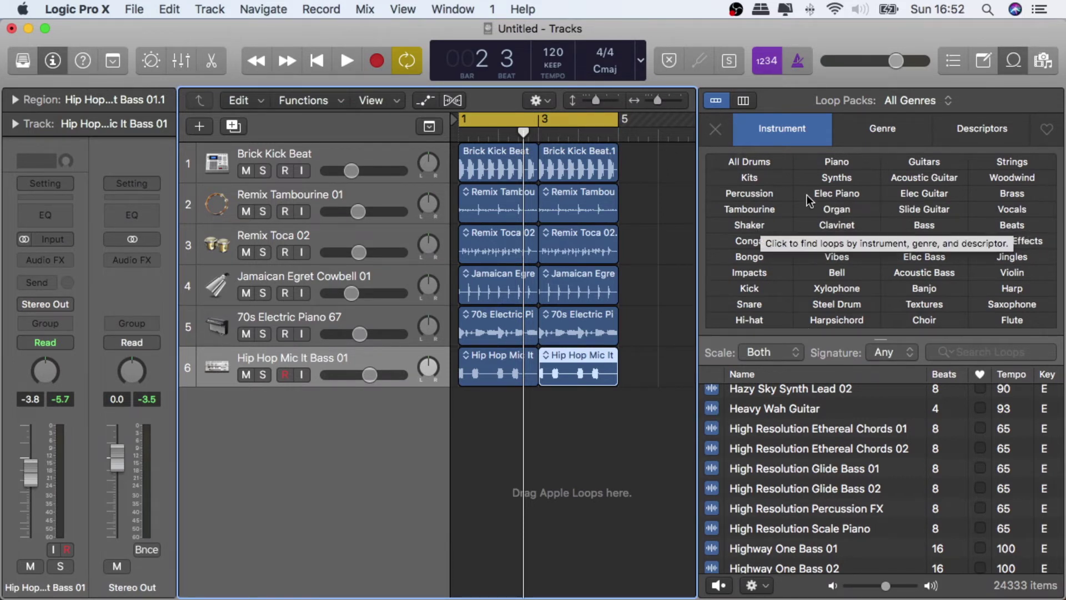
pyautogui.click(882, 128)
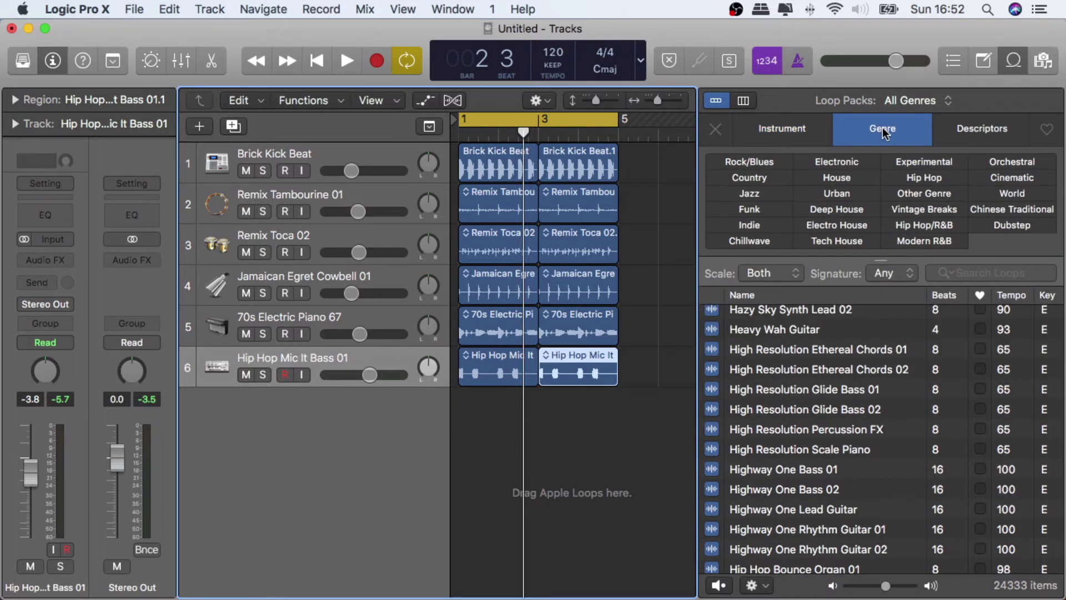
pyautogui.click(838, 209)
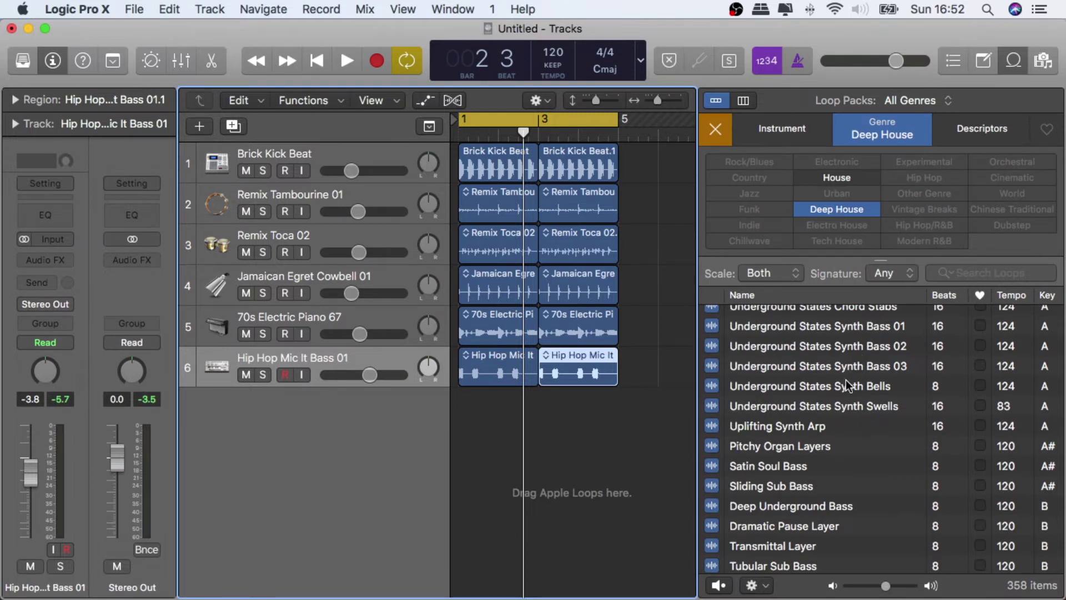
# Clear the Deep House genre filter, filter the loops by the Synths instrument and enlarge the results list
pyautogui.scroll(20, 850, 369)
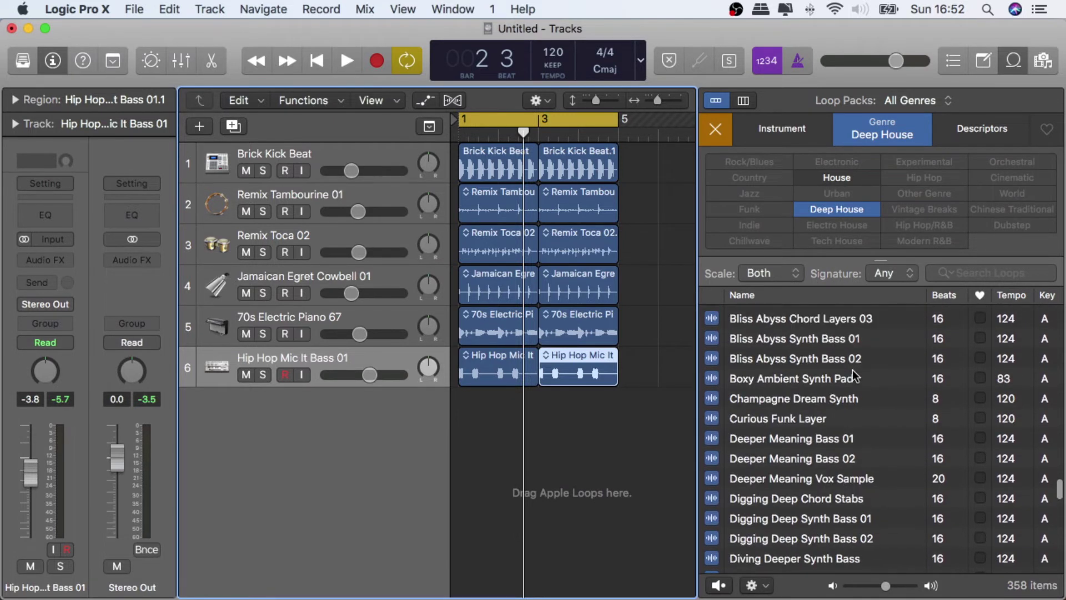
pyautogui.scroll(15, 853, 371)
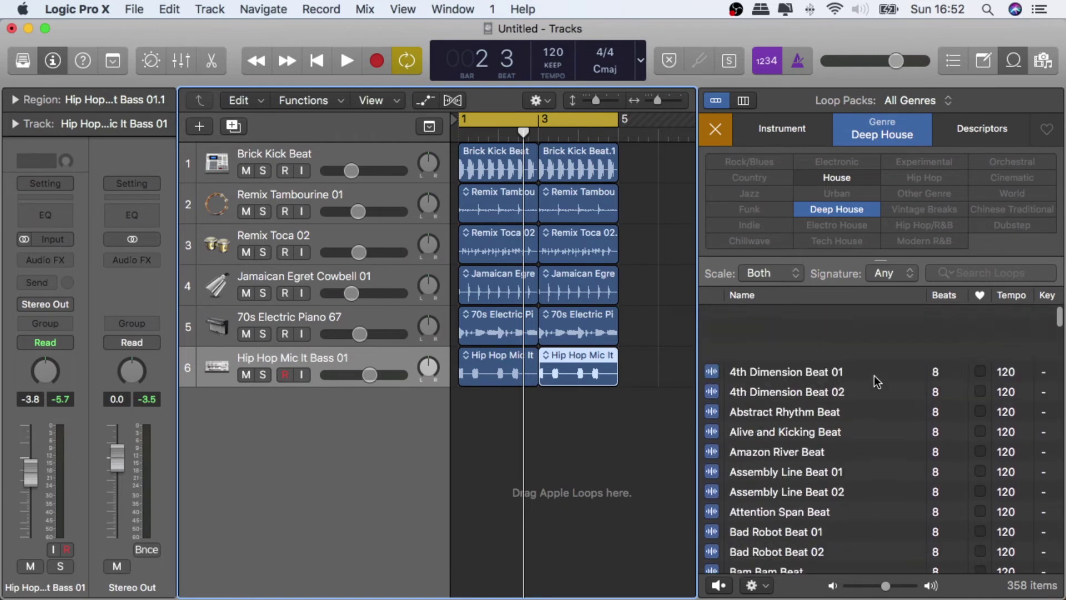
pyautogui.click(829, 206)
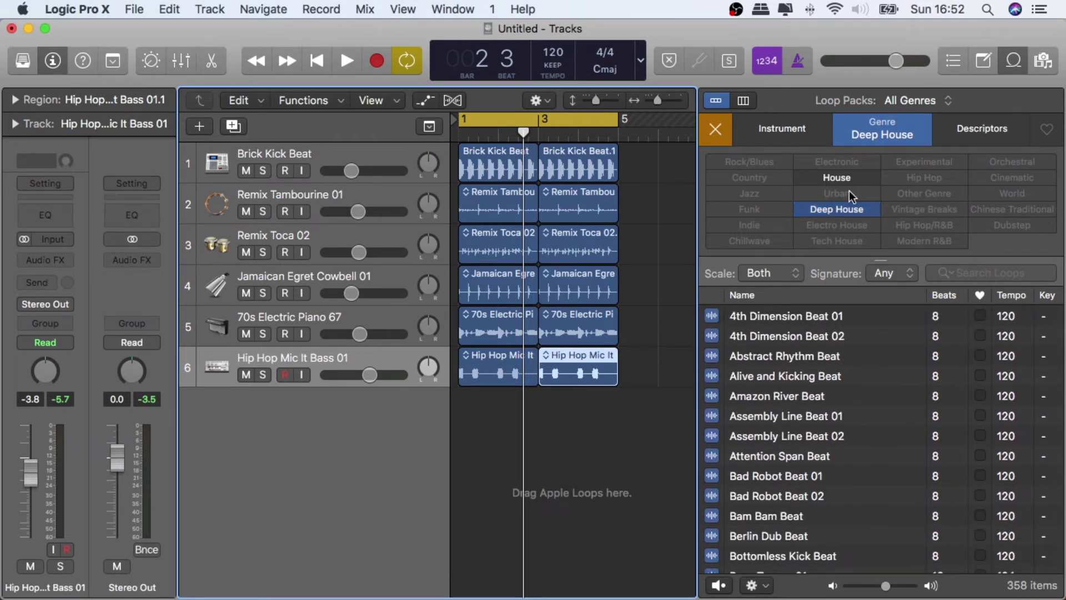
pyautogui.click(858, 129)
pyautogui.click(775, 129)
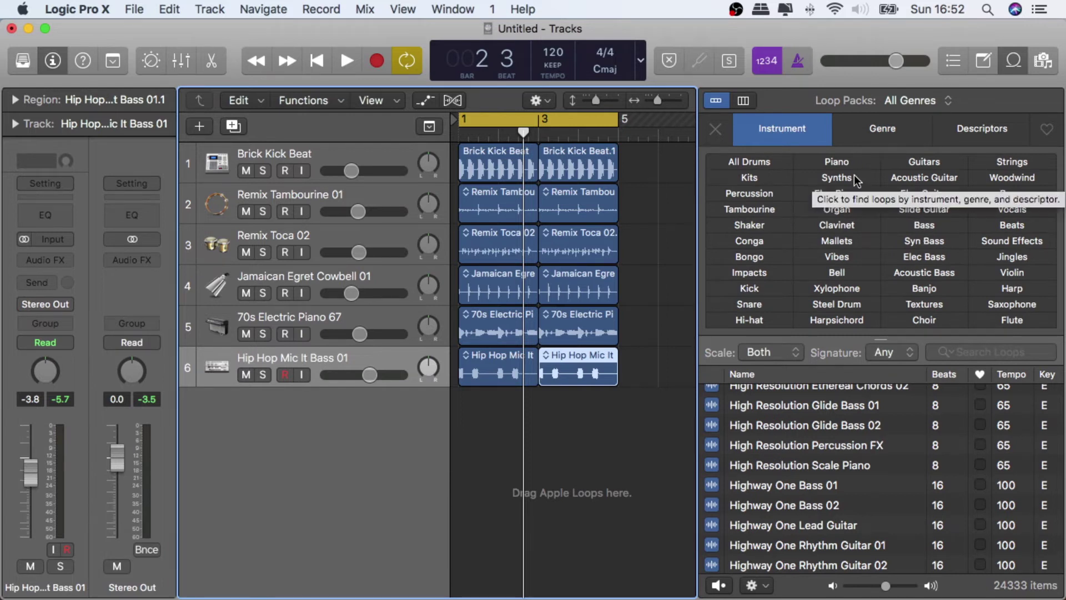
pyautogui.click(838, 178)
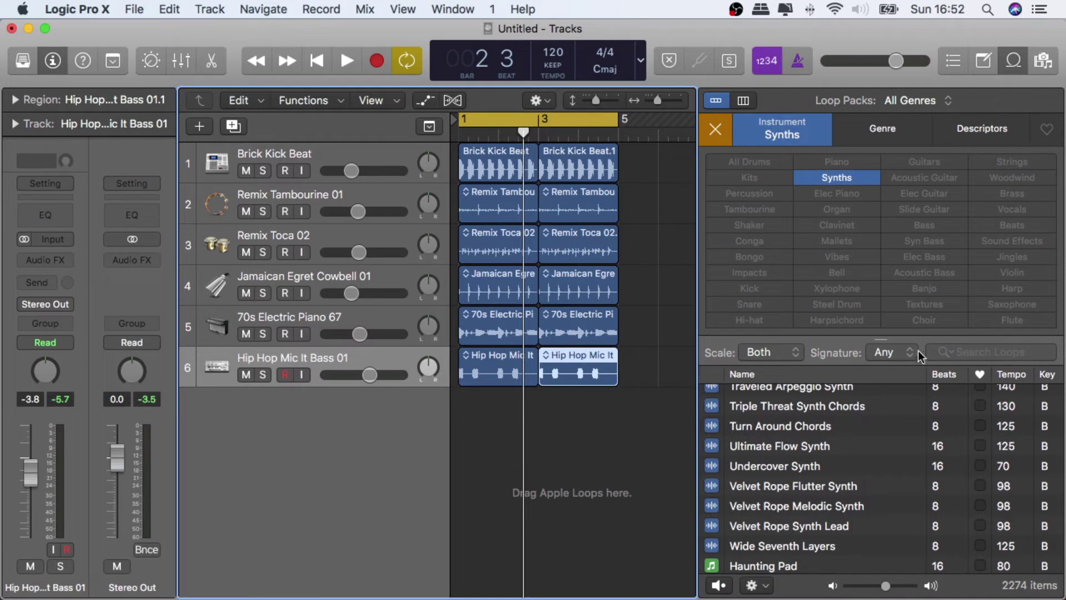
pyautogui.moveTo(911, 339); pyautogui.dragTo(897, 235)
# Audition Agile Funk Synth Lead 01 and Agile Funk Synth Lead 02 in the key of E over the playing beat
pyautogui.scroll(-2, 1012, 471)
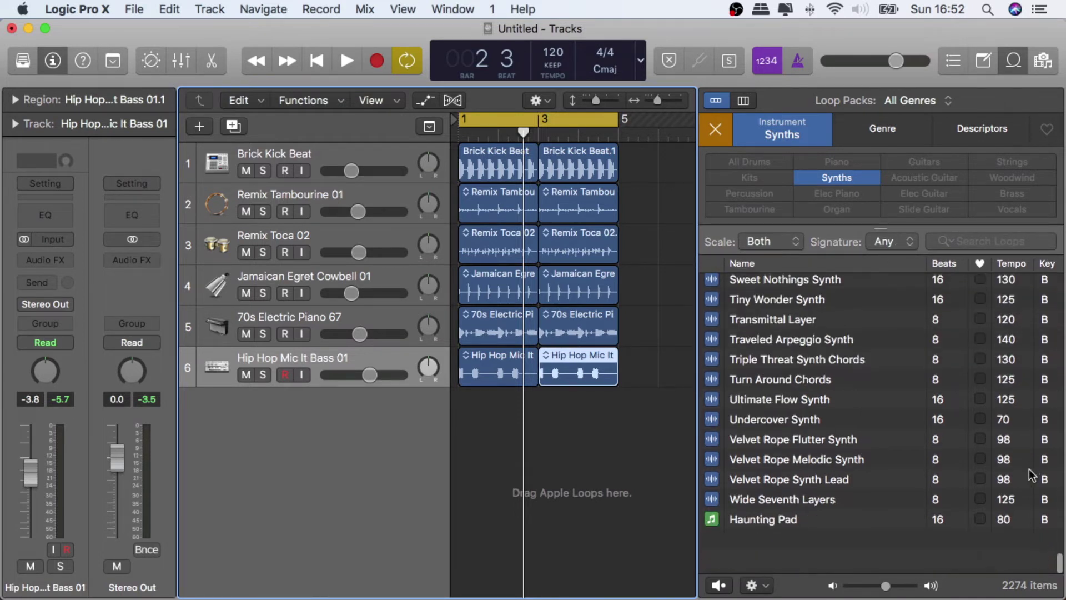
pyautogui.scroll(15, 1028, 471)
pyautogui.scroll(-5, 1029, 472)
pyautogui.scroll(-5, 1029, 505)
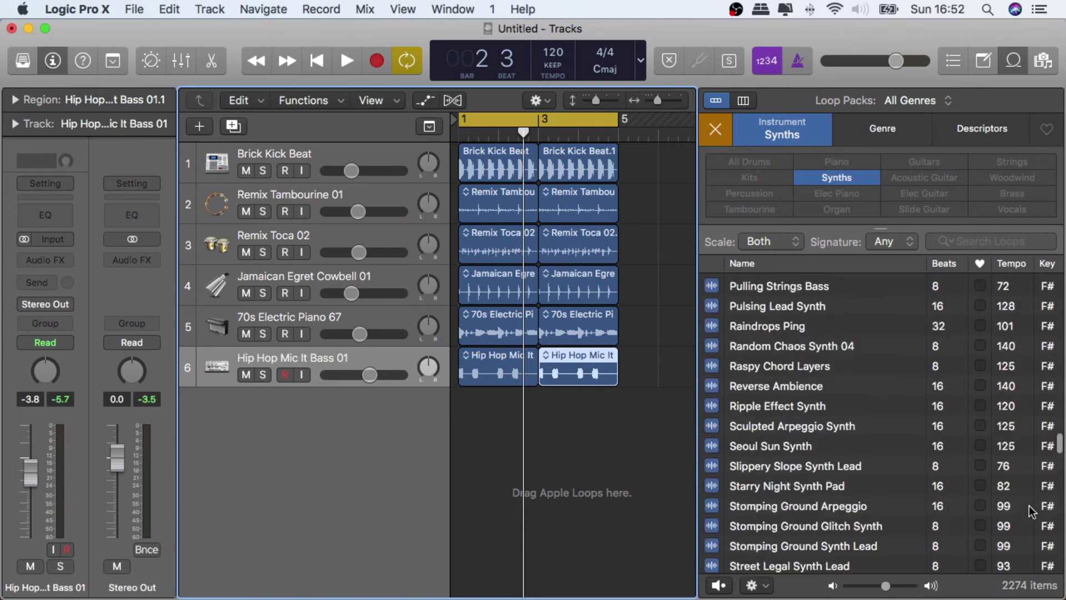
pyautogui.scroll(-5, 1028, 506)
pyautogui.scroll(2, 1029, 505)
pyautogui.scroll(1, 1034, 300)
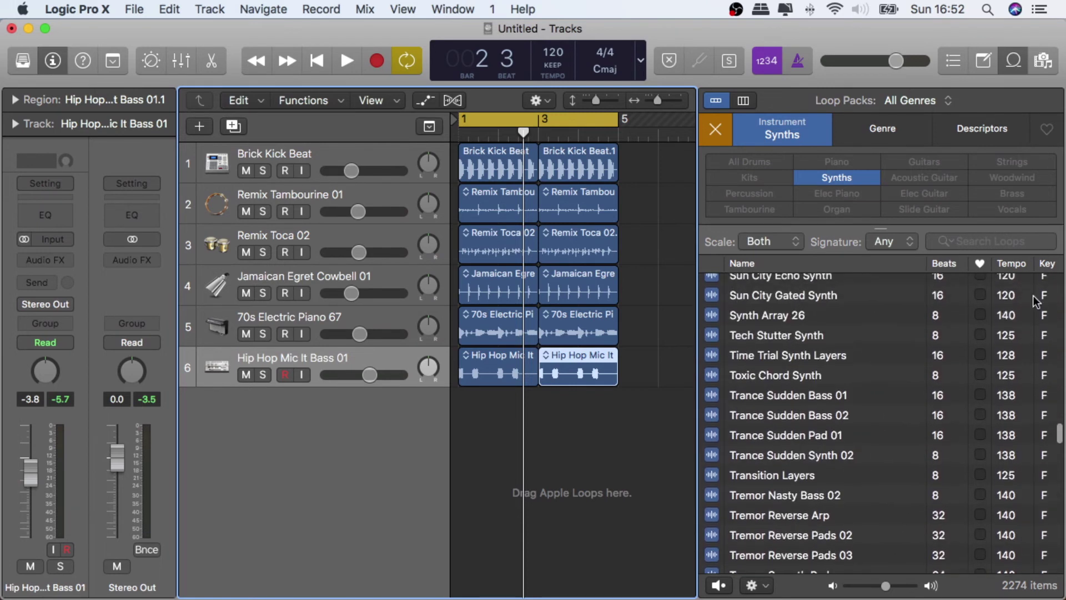
pyautogui.scroll(15, 1036, 381)
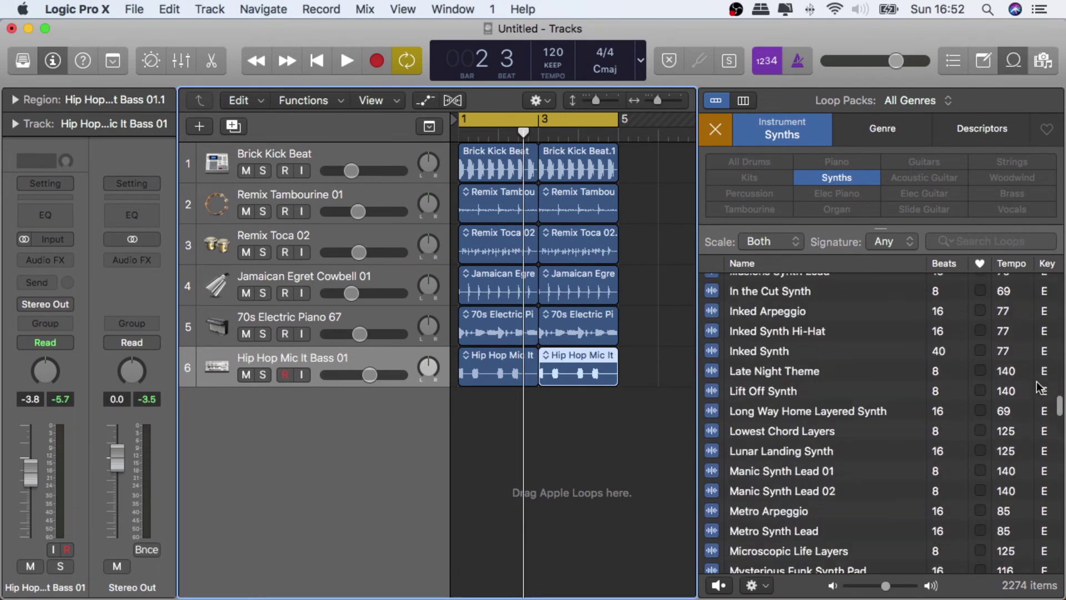
pyautogui.scroll(4, 1037, 381)
pyautogui.press('space')
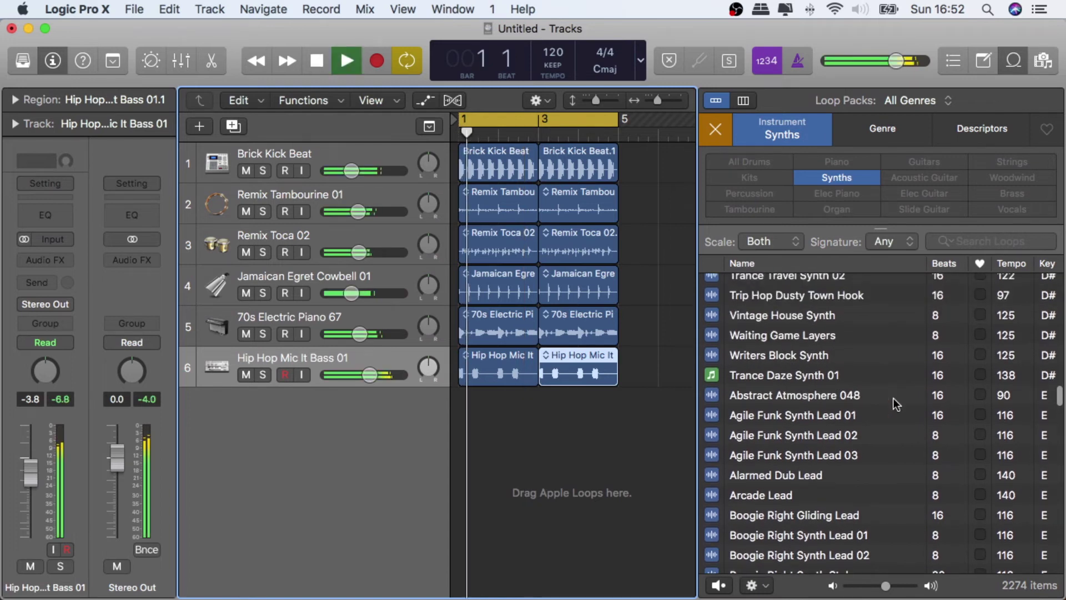
pyautogui.click(798, 405)
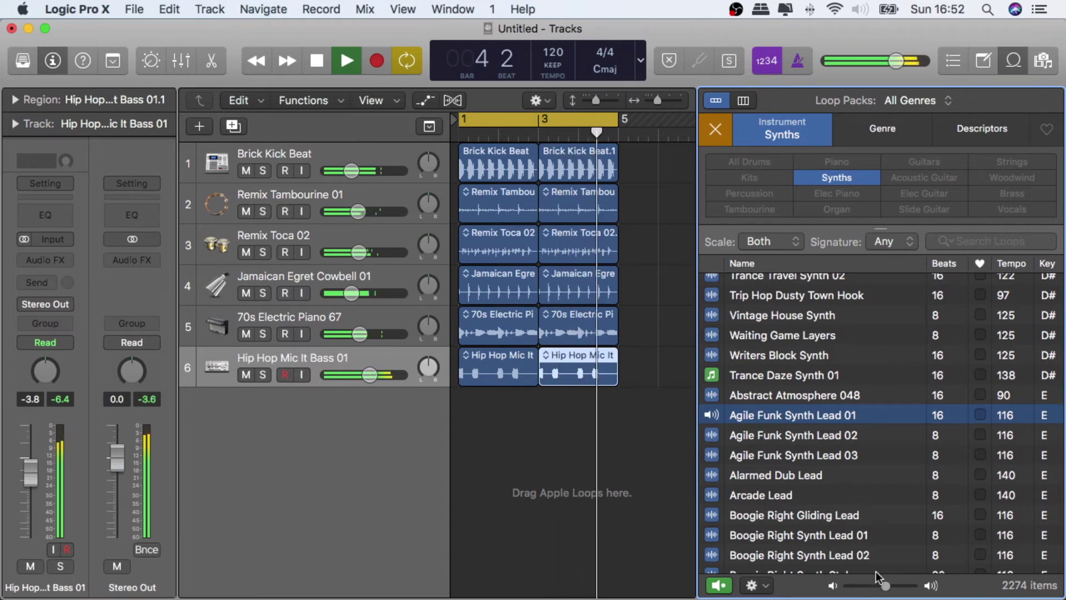
pyautogui.click(801, 435)
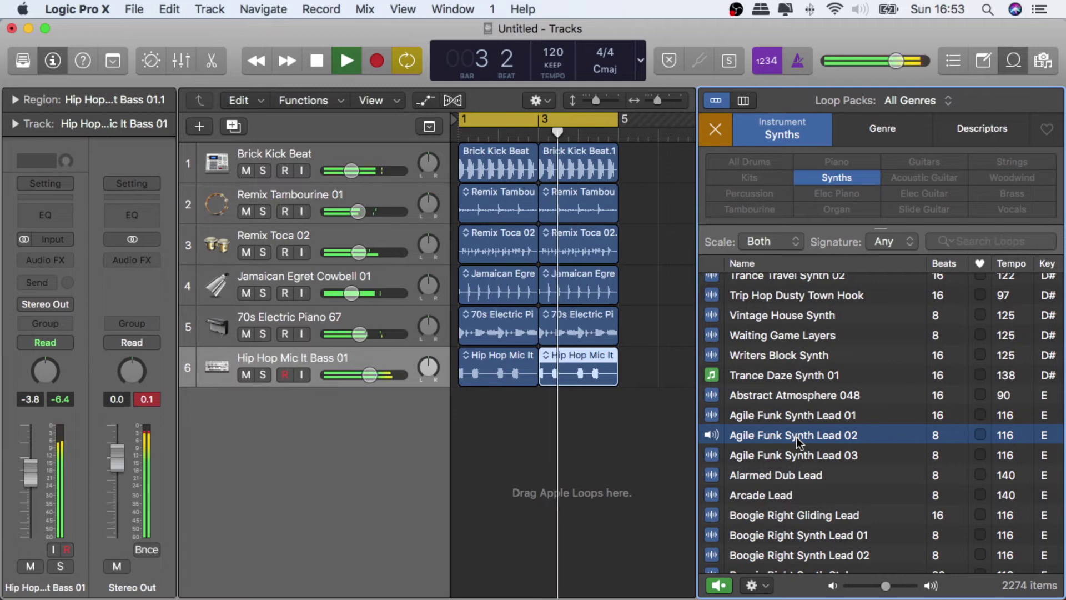
# Add Agile Funk Synth Lead 02 on a new track at bar 1 and lower its volume to -7.0 dB in the Mixer
pyautogui.moveTo(796, 438); pyautogui.dragTo(528, 455)
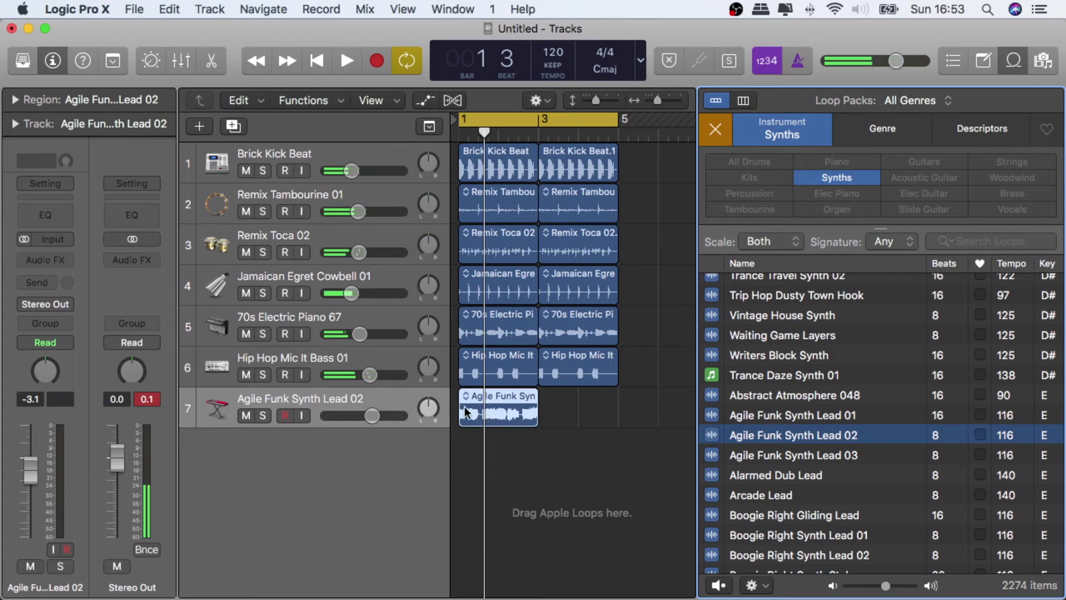
pyautogui.click(147, 399)
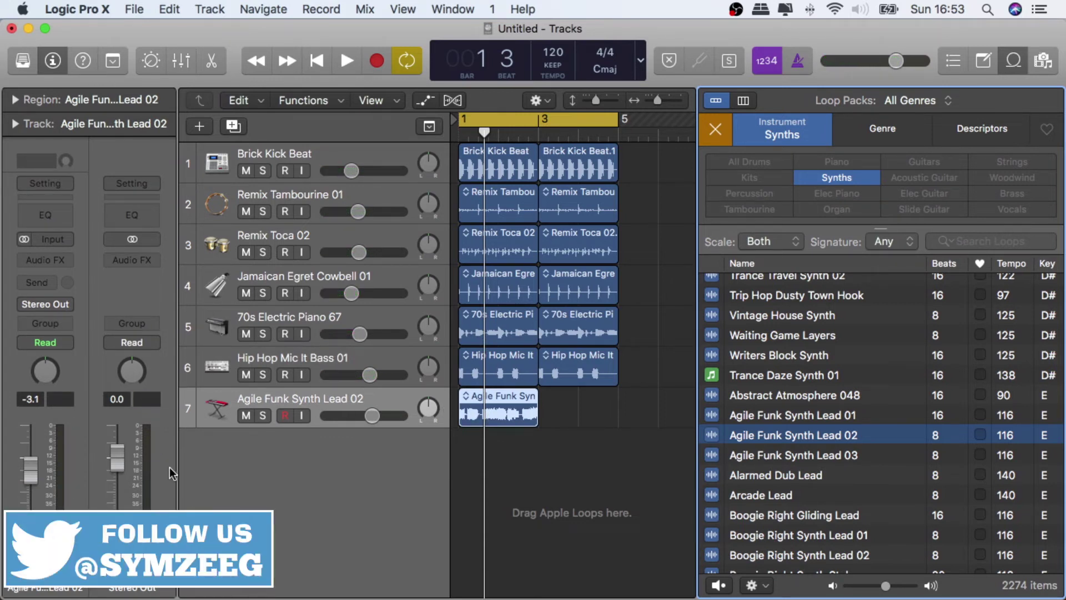
pyautogui.press('x')
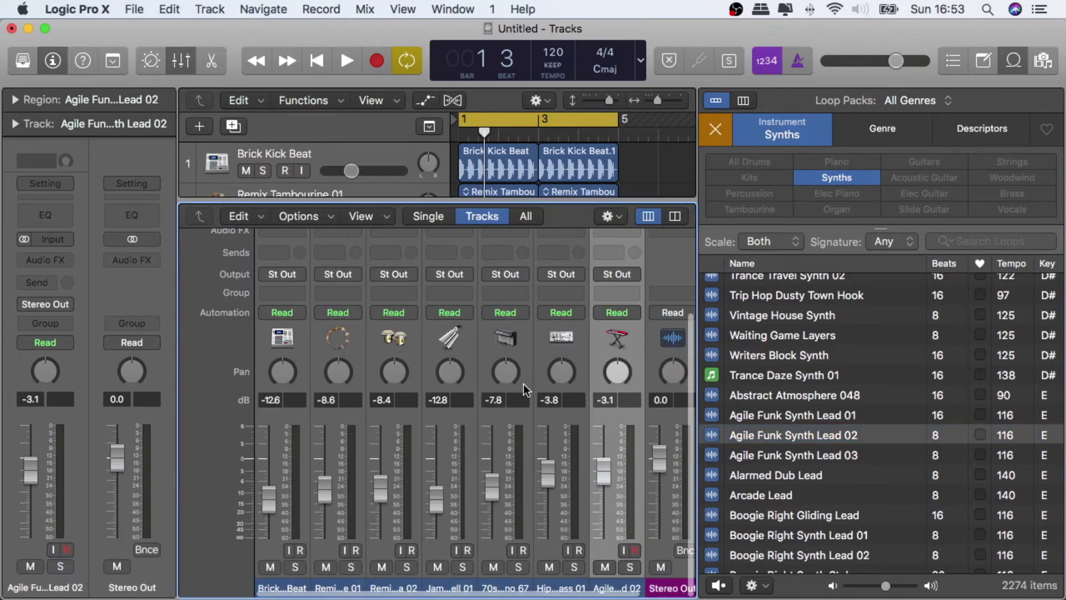
pyautogui.hscroll(1, 616, 472)
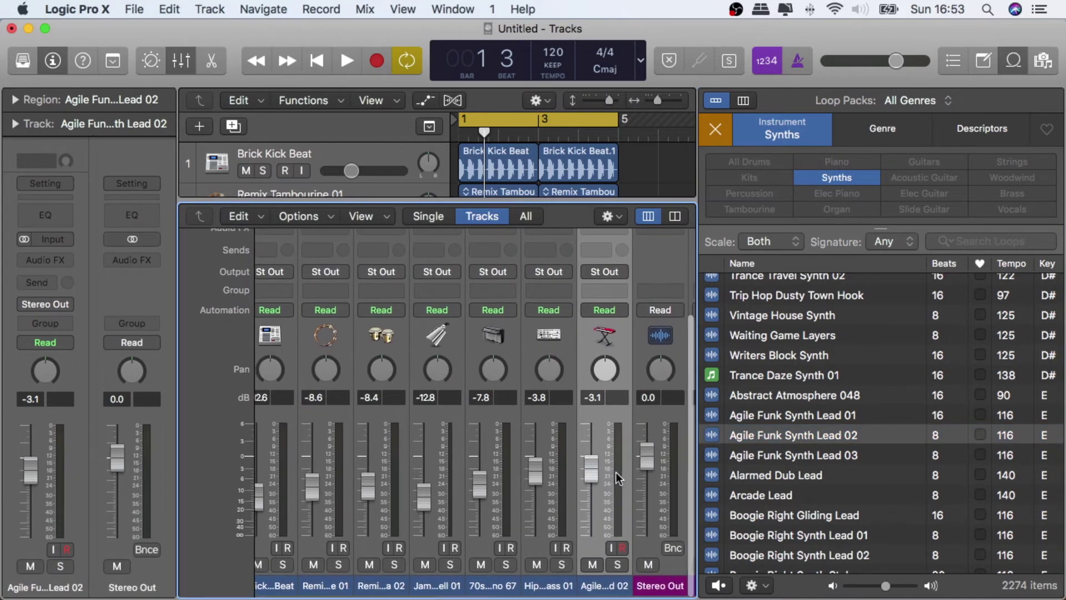
pyautogui.moveTo(585, 471); pyautogui.dragTo(585, 485)
pyautogui.hscroll(-1, 282, 394)
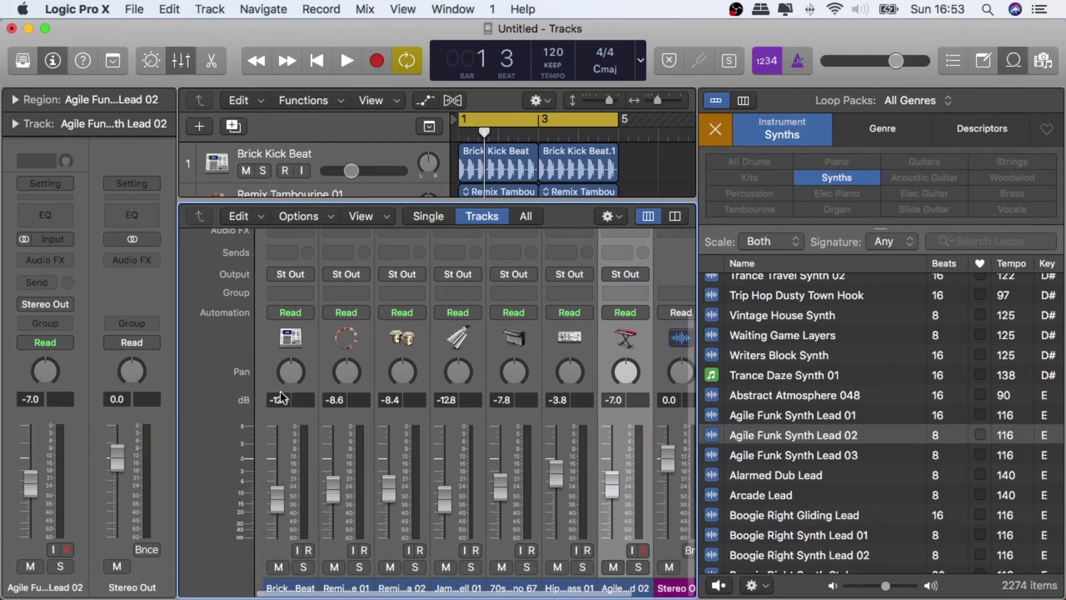
# Lower all seven track faders together in the Mixer, bringing Brick Kick Beat to -14.4 dB and Hip Hop Mic It Bass 01 to -5.6 dB
pyautogui.click(292, 353)
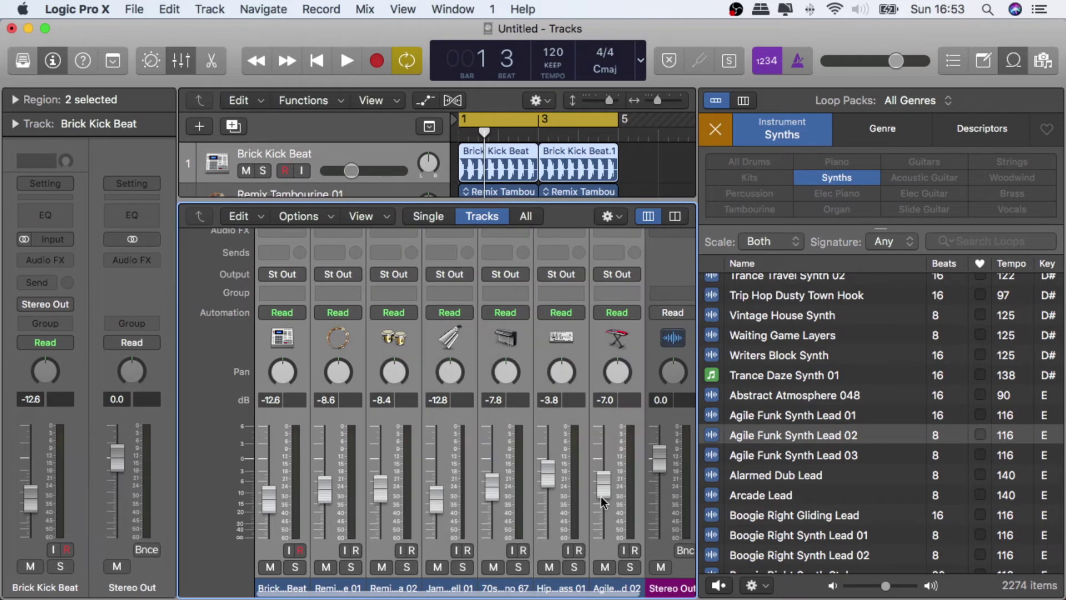
pyautogui.press('space')
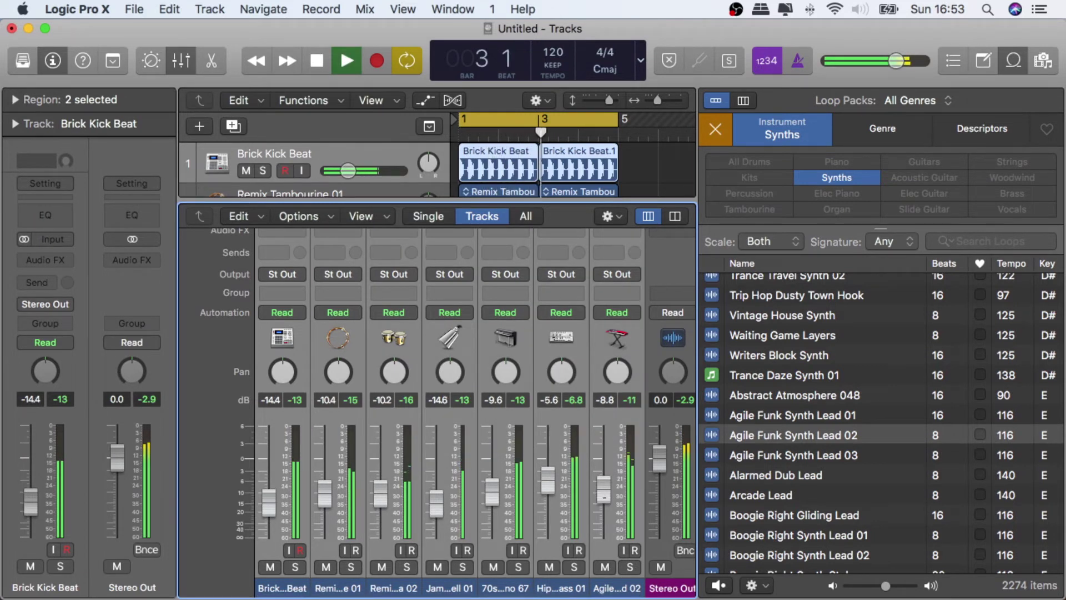
pyautogui.press('space')
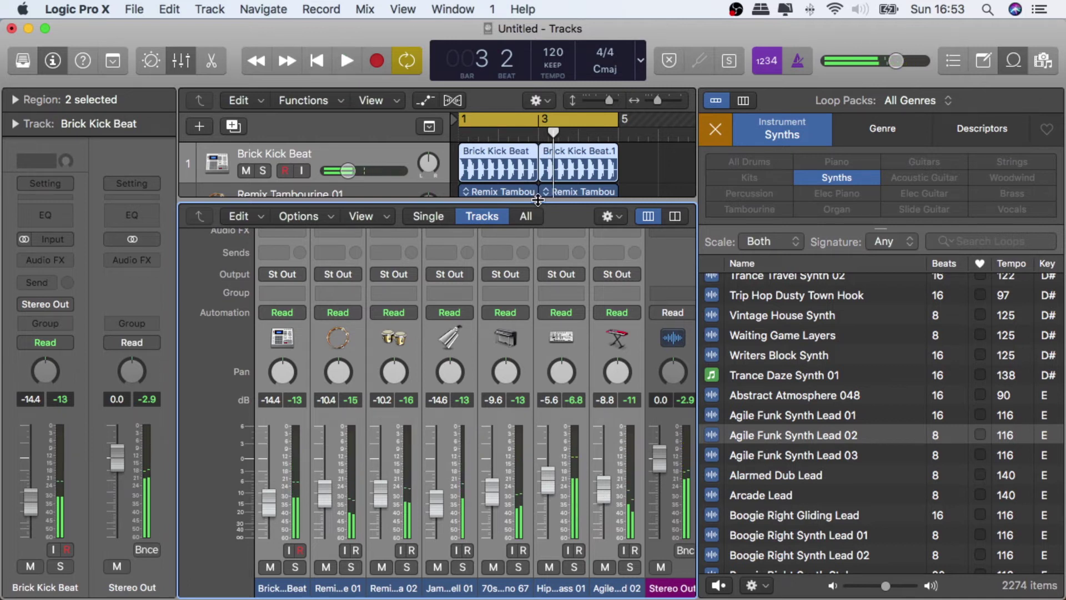
pyautogui.press('x')
# Repeat the Agile Funk Synth Lead 02 region once from bar 3 and lower its track volume to -14.8 dB, checking the mix in playback
pyautogui.click(519, 399)
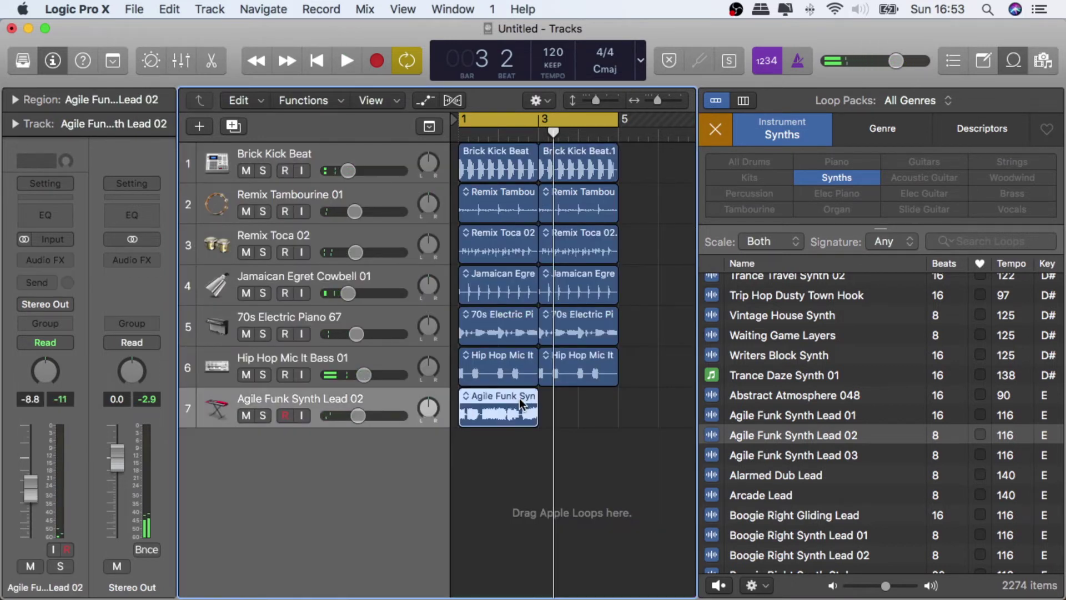
pyautogui.press('super+r')
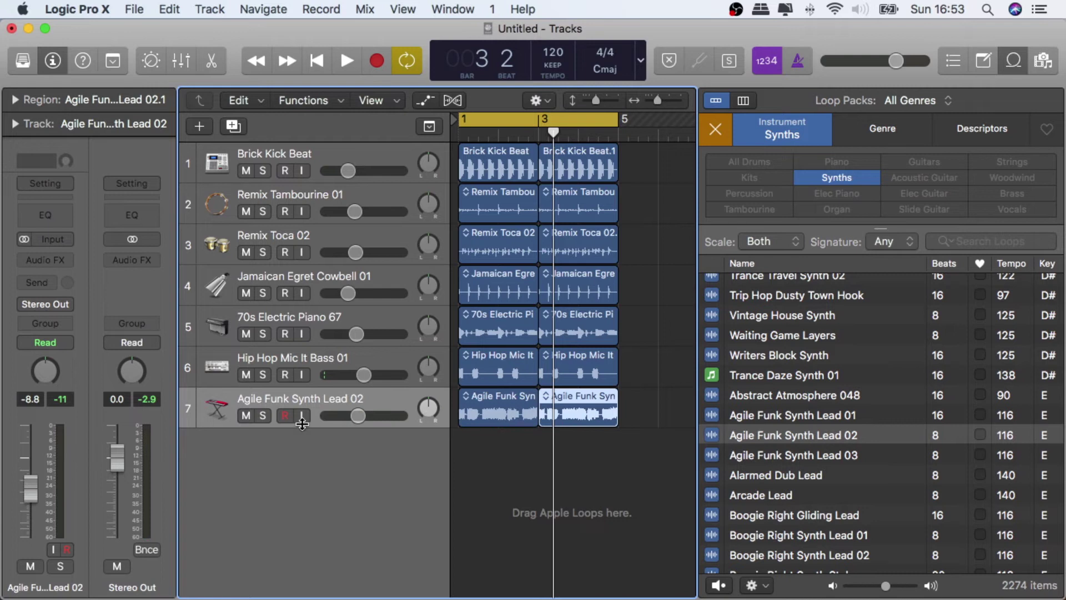
pyautogui.click(335, 398)
pyautogui.moveTo(31, 489); pyautogui.dragTo(22, 525)
pyautogui.press('space')
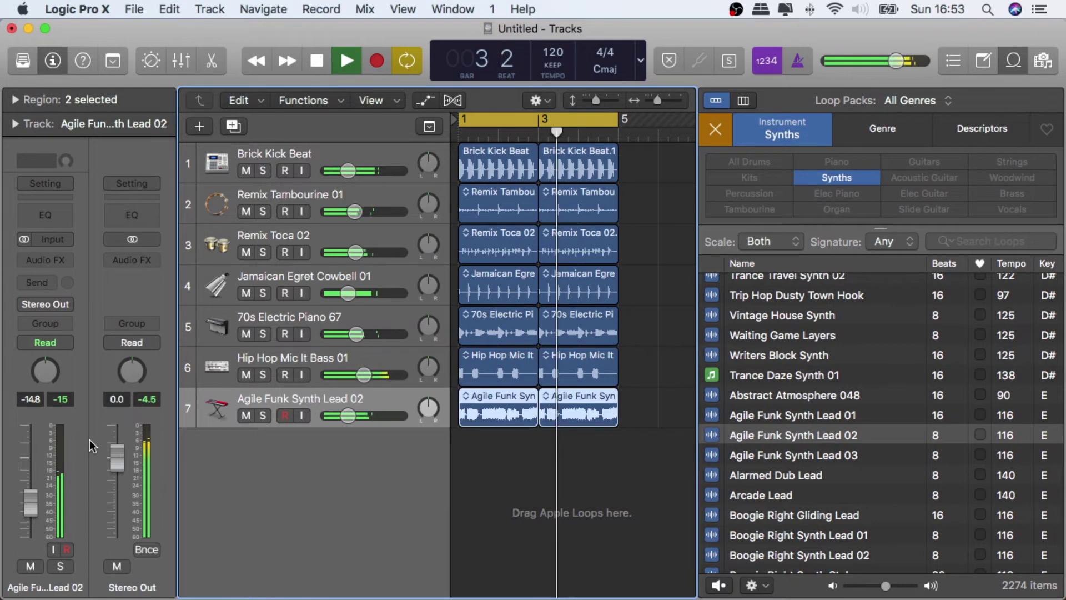
pyautogui.press('space')
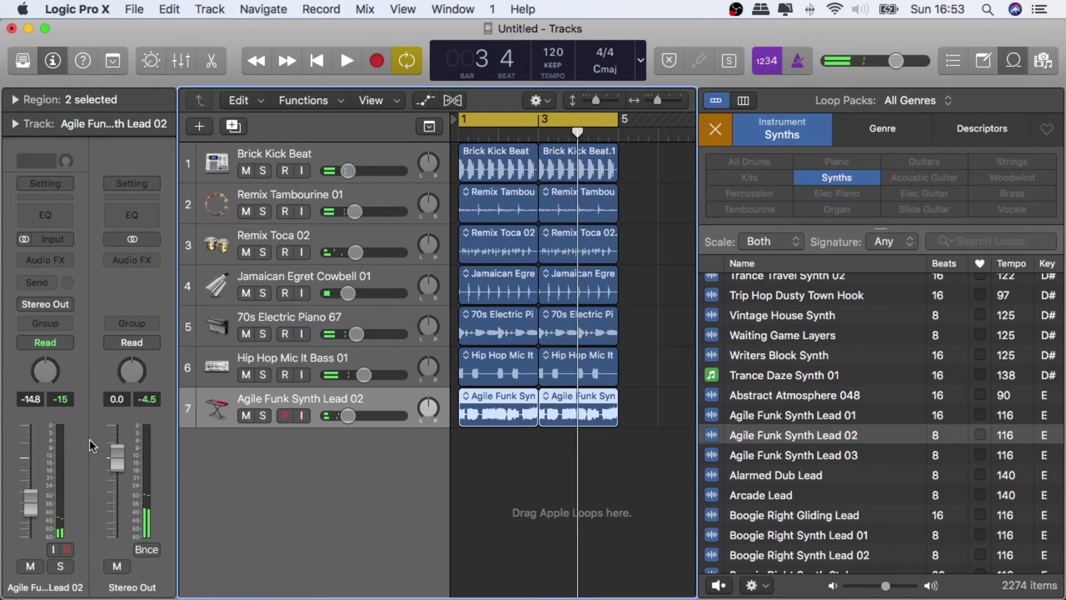
# Examine the arrangement at different horizontal zoom levels, from the whole four bars to the details of the first two bars
pyautogui.press('super+Right')
pyautogui.press('super+Right')
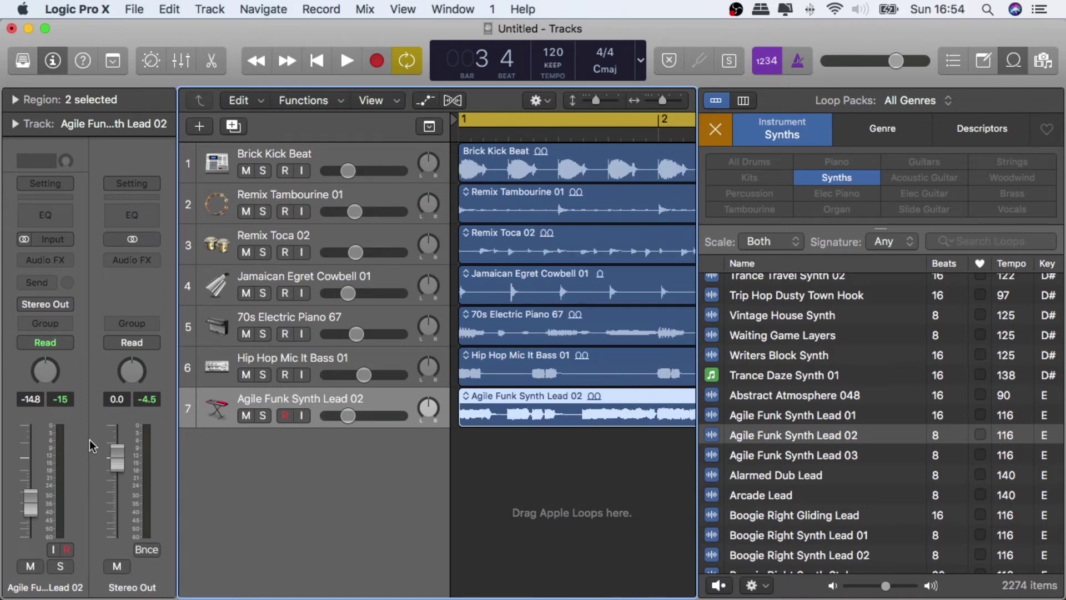
pyautogui.press('super+Left')
pyautogui.press('super+Left')
pyautogui.press('super+Left')
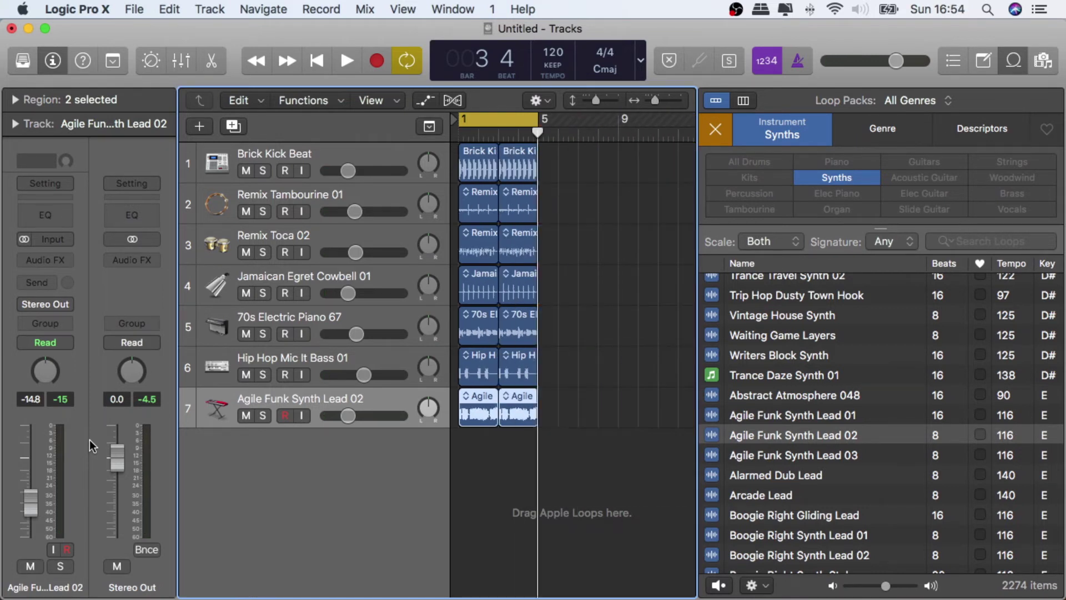
pyautogui.press('super+Right')
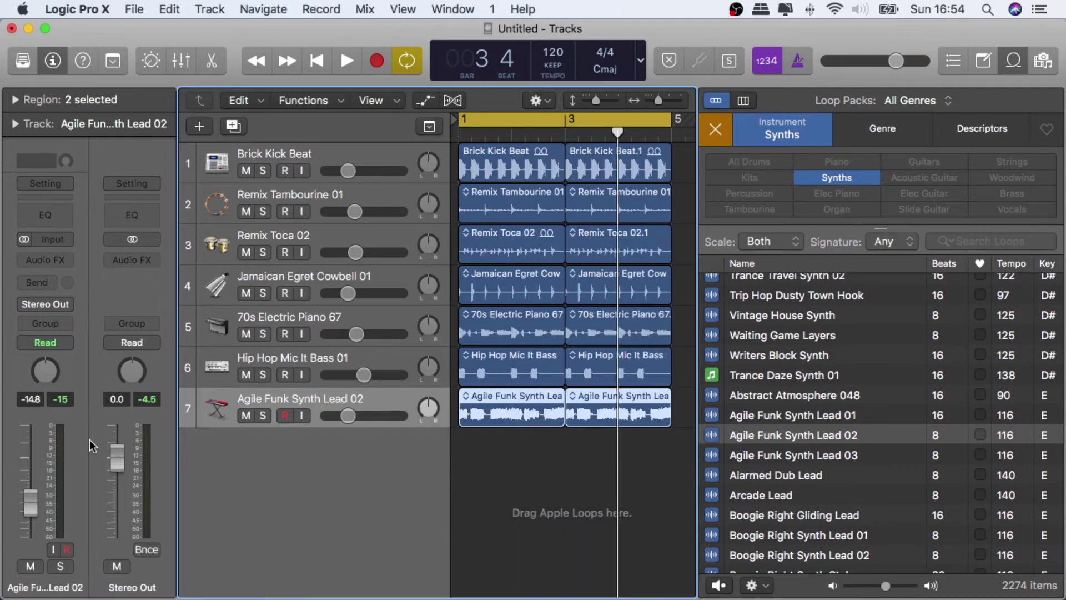
pyautogui.press('super+Right')
pyautogui.press('super+Left')
pyautogui.press('super+Right')
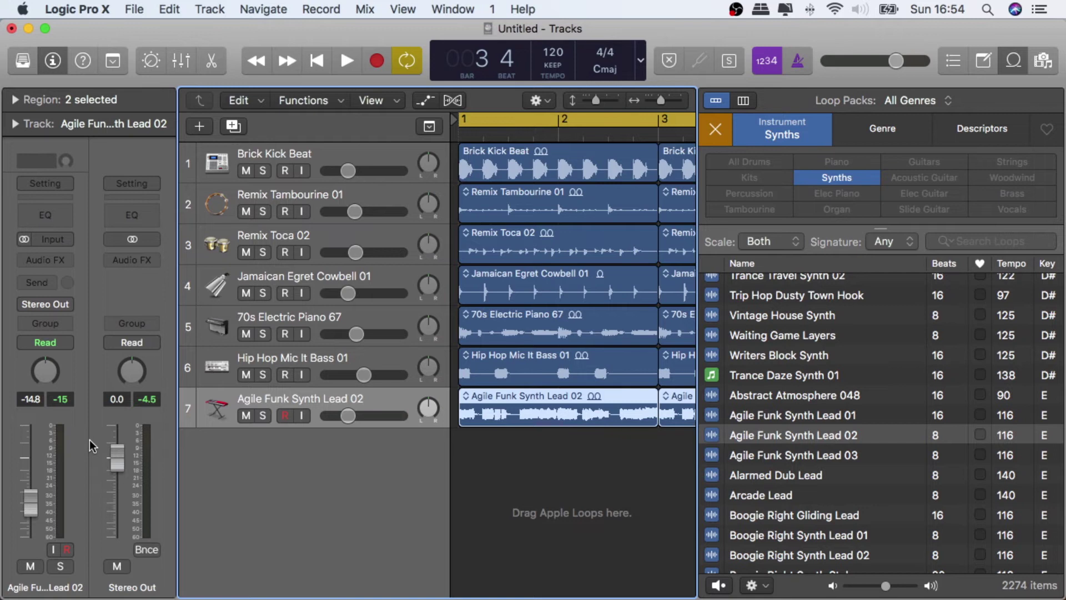
# Examine the region waveforms at enlarged track heights, returning to a compact view of all seven tracks across the four bars
pyautogui.press('super+Down')
pyautogui.press('super+Down')
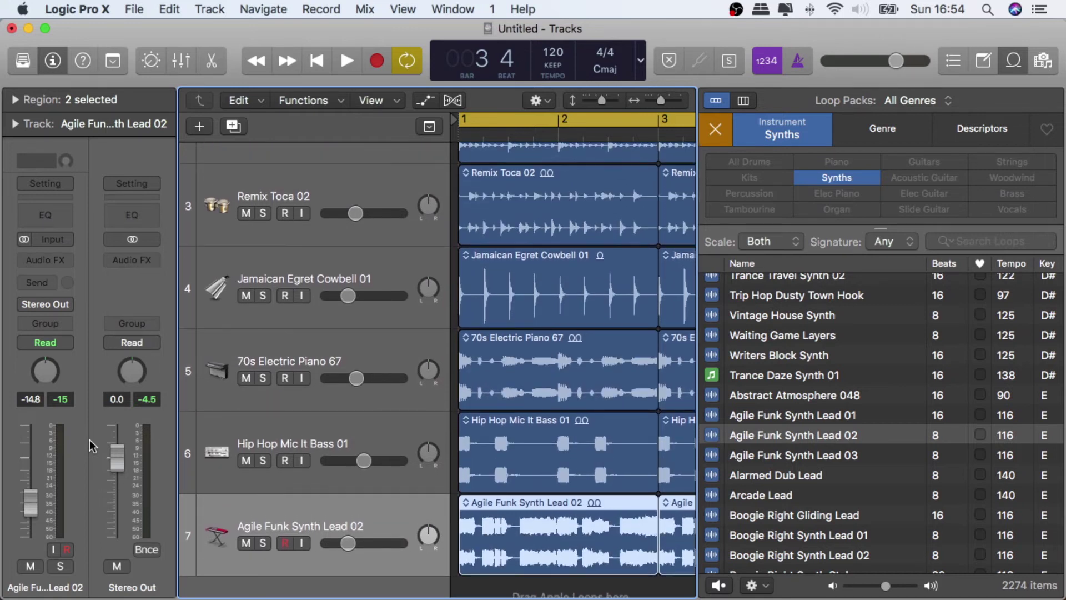
pyautogui.press('super+Down')
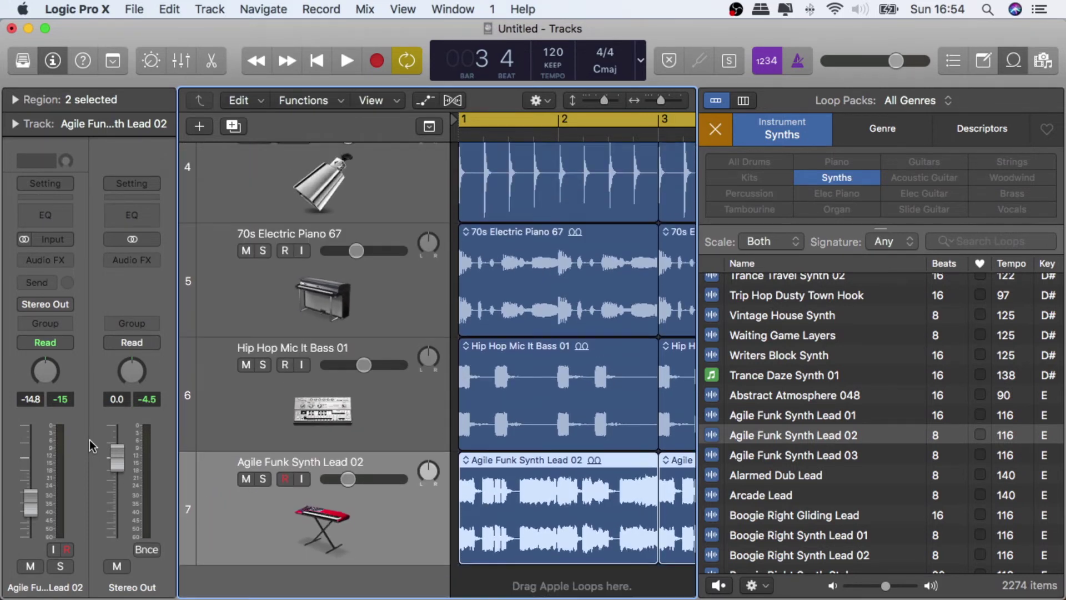
pyautogui.press('super+Up')
pyautogui.press('super+Up')
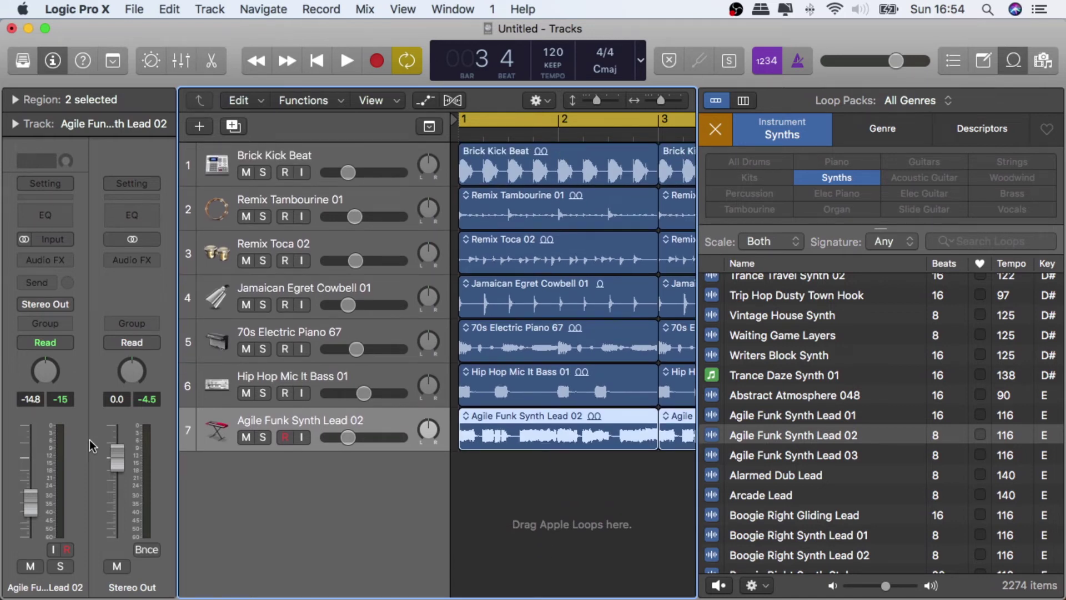
pyautogui.press('super+Left')
pyautogui.press('super+Left')
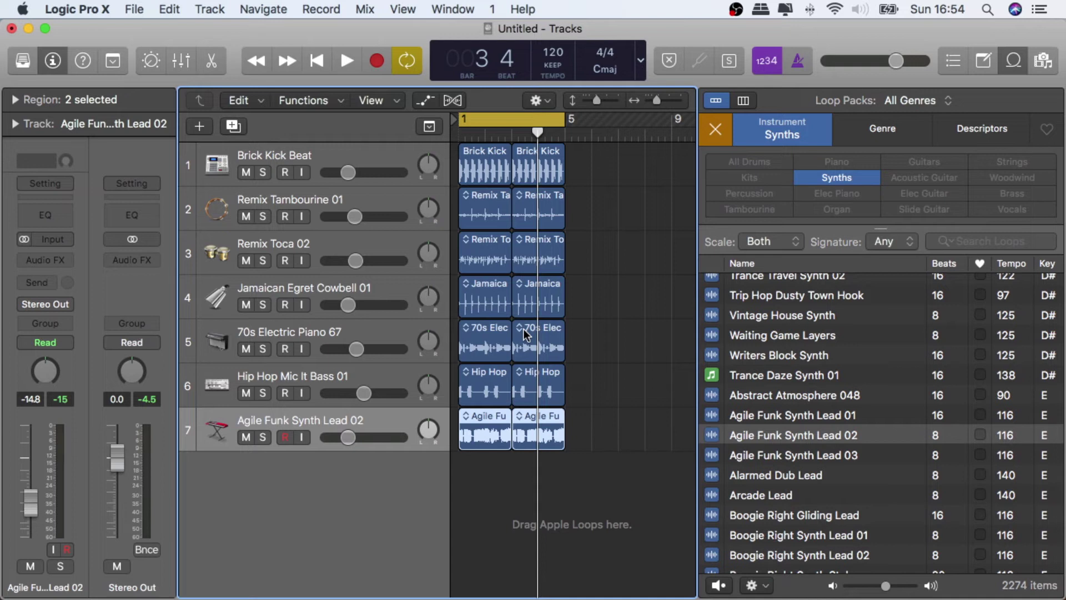
# Clear the Synths filter and close the Loop Browser, leaving every region on all seven tracks selected in bars 1 to 4
pyautogui.click(716, 130)
pyautogui.press('o')
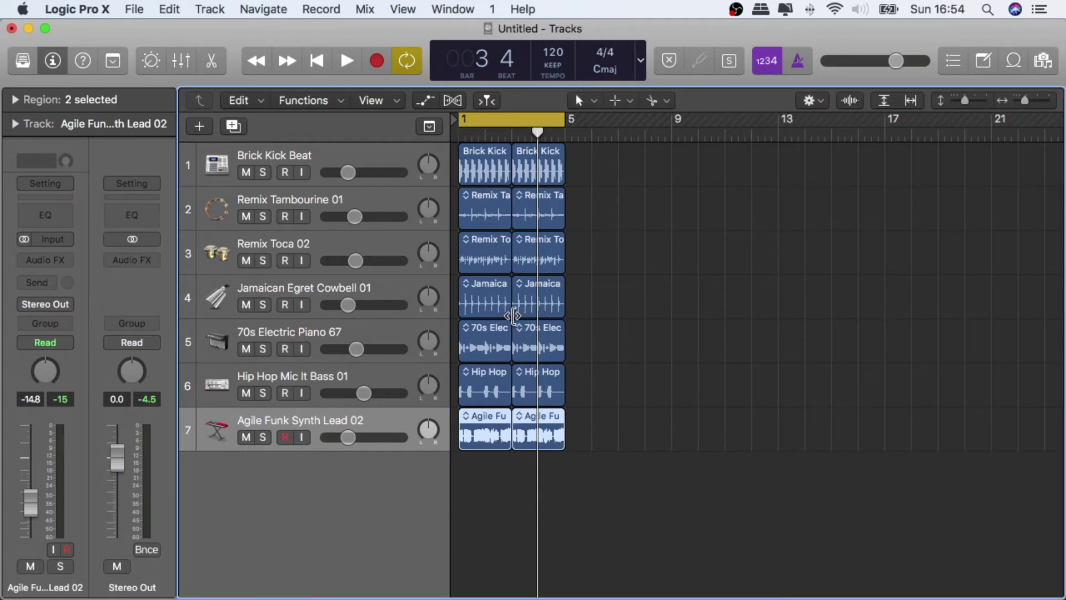
pyautogui.press('super+Right')
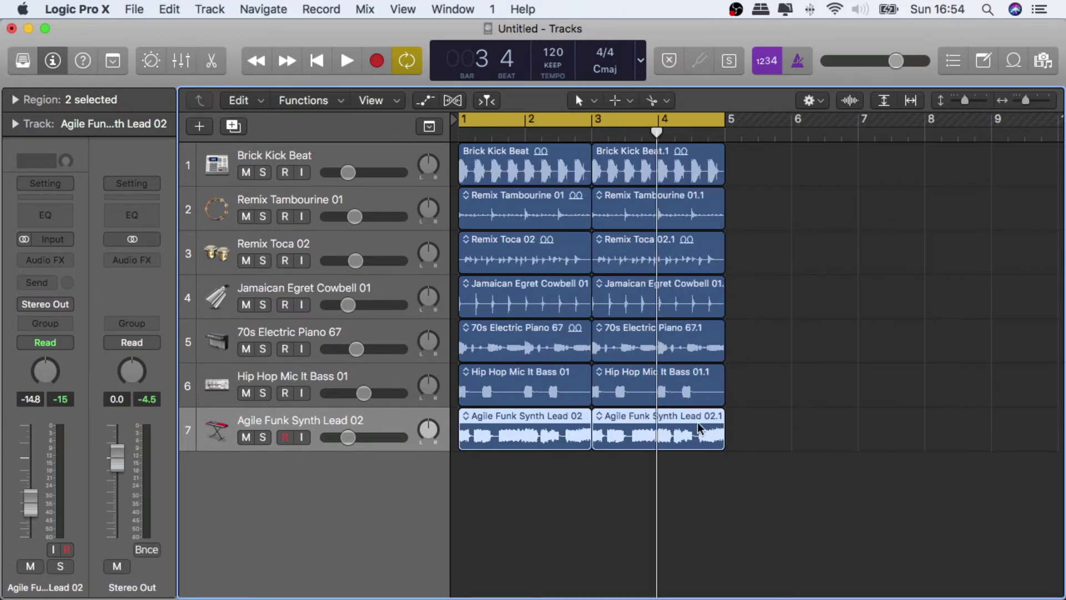
pyautogui.moveTo(771, 444); pyautogui.dragTo(482, 164)
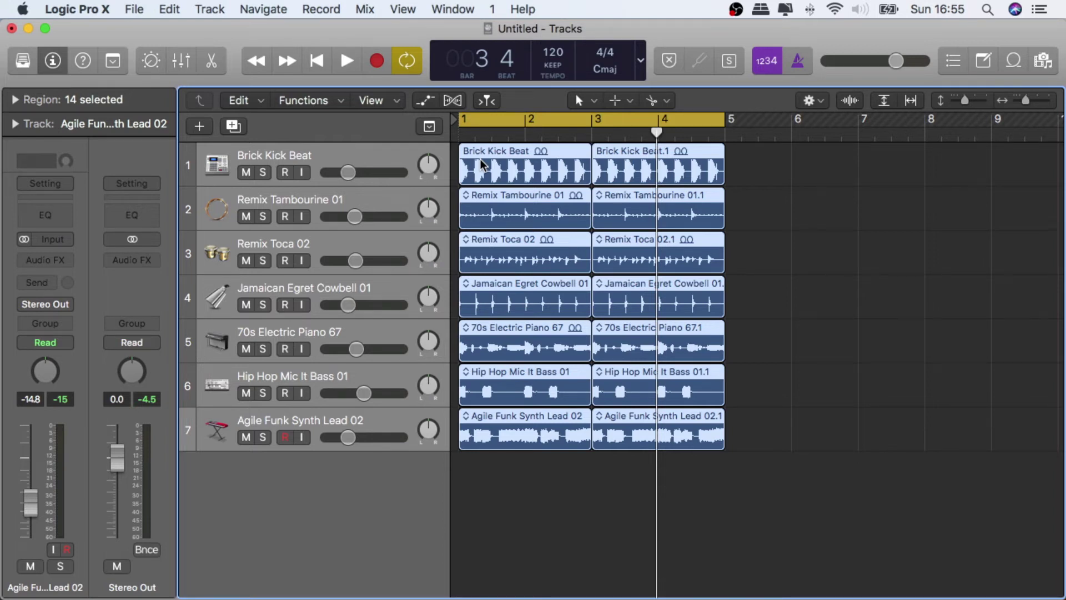
# Repeat the selected four-bar block on all seven tracks until the arrangement fills bars 1 to 32
pyautogui.press('super+r')
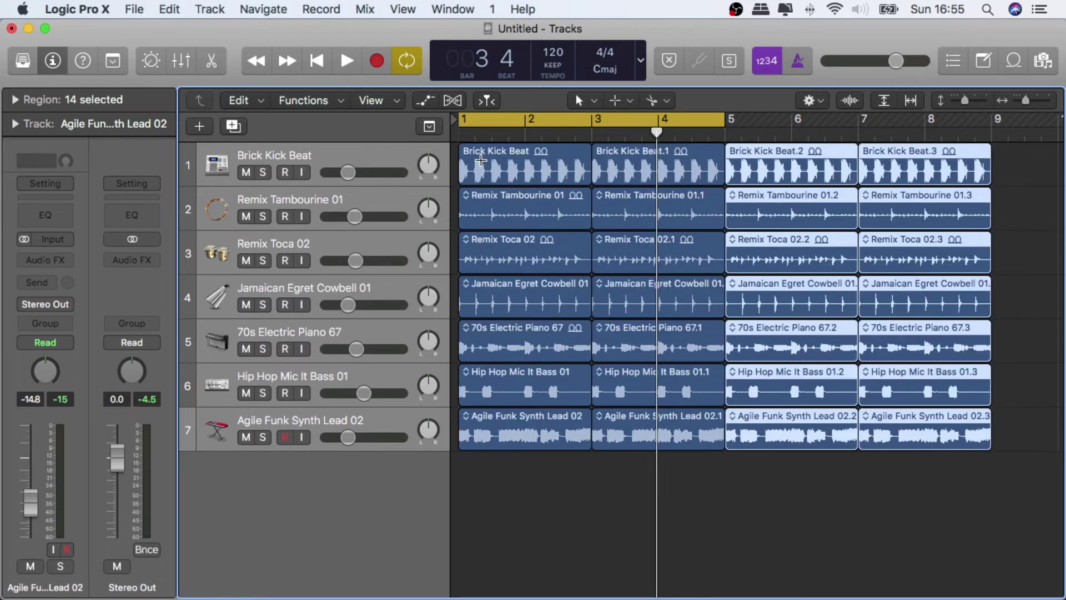
pyautogui.press('super+r')
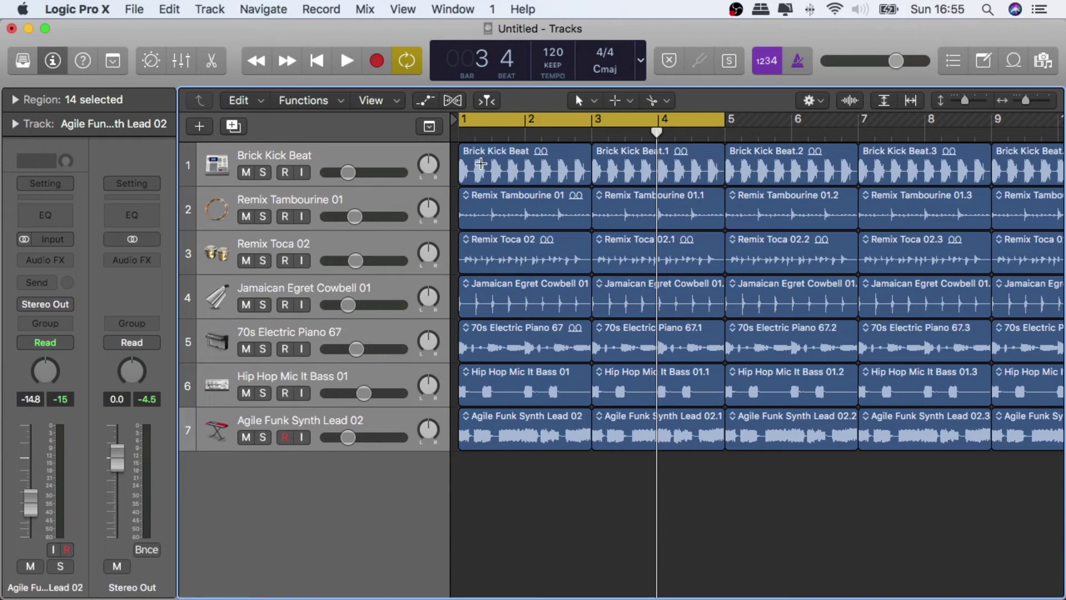
pyautogui.press('super+r')
pyautogui.press('super+Left')
pyautogui.press('super+r')
pyautogui.press('super+Left')
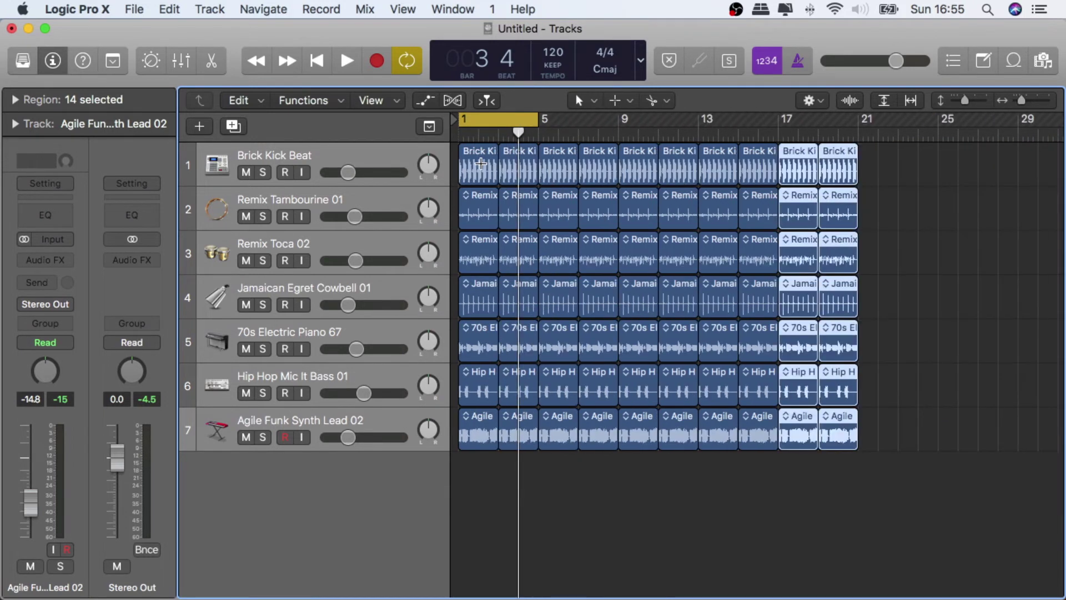
pyautogui.press('super+Left')
pyautogui.press('super+r')
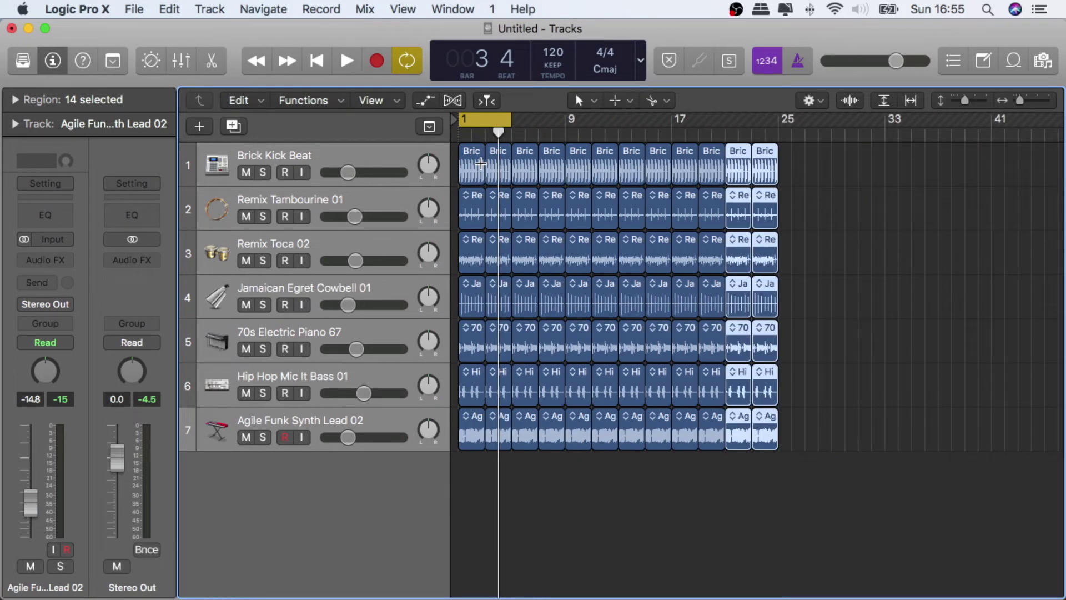
pyautogui.press('super+r')
pyautogui.click(558, 512)
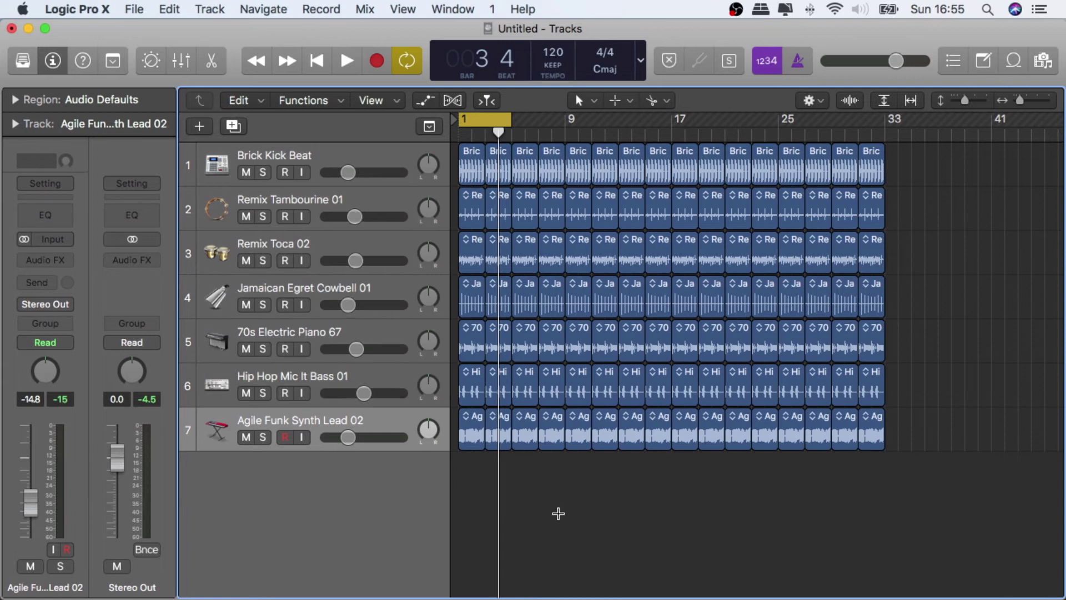
# Delete the Brick Kick Beat, Hip Hop Mic It Bass 01 and Agile Funk Synth Lead 02 regions in bars 1 and 2
pyautogui.press('super+Right')
pyautogui.press('super+Right')
pyautogui.hscroll(-3, 558, 512)
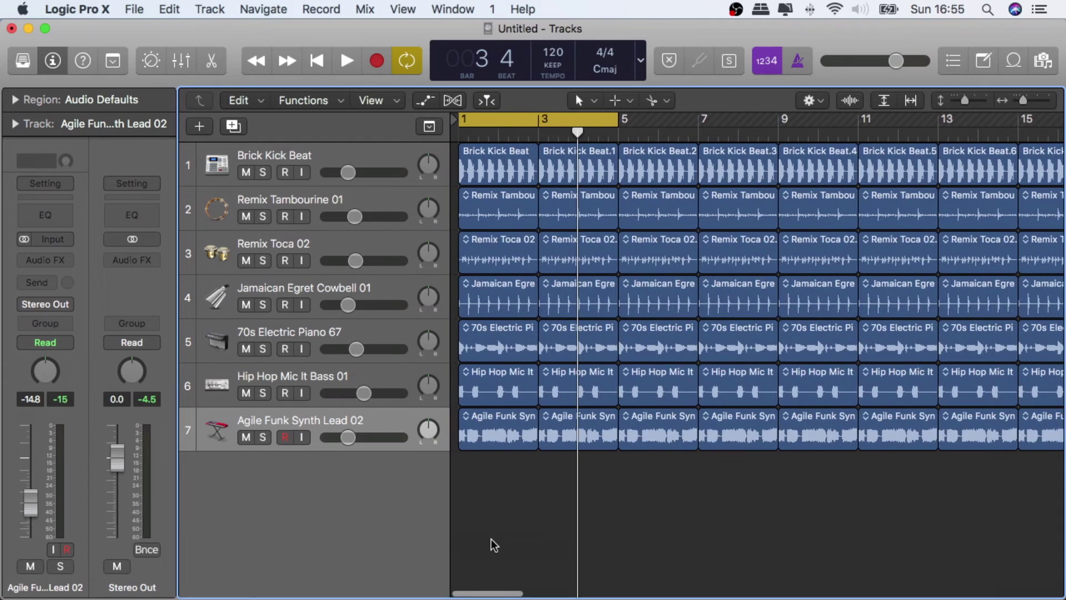
pyautogui.click(484, 176)
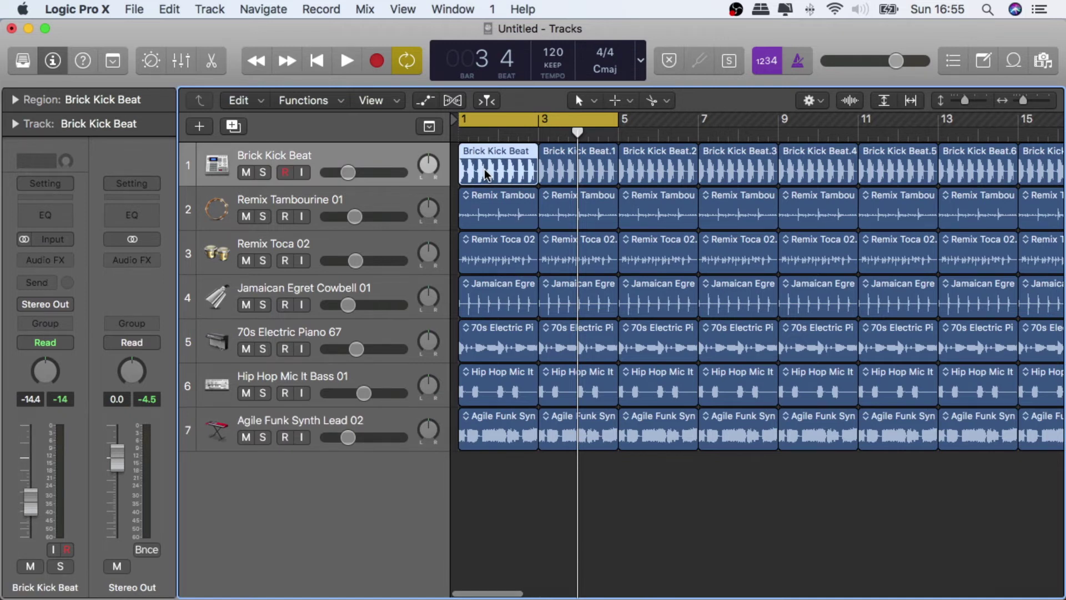
pyautogui.press('Delete')
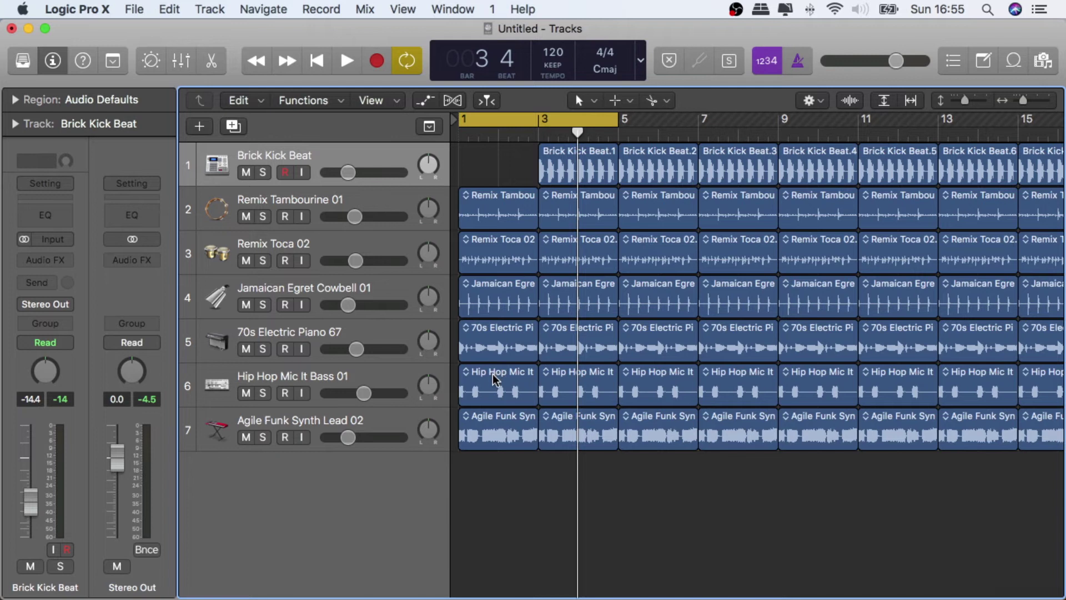
pyautogui.click(492, 374)
pyautogui.press('Delete')
pyautogui.click(489, 422)
pyautogui.press('Delete')
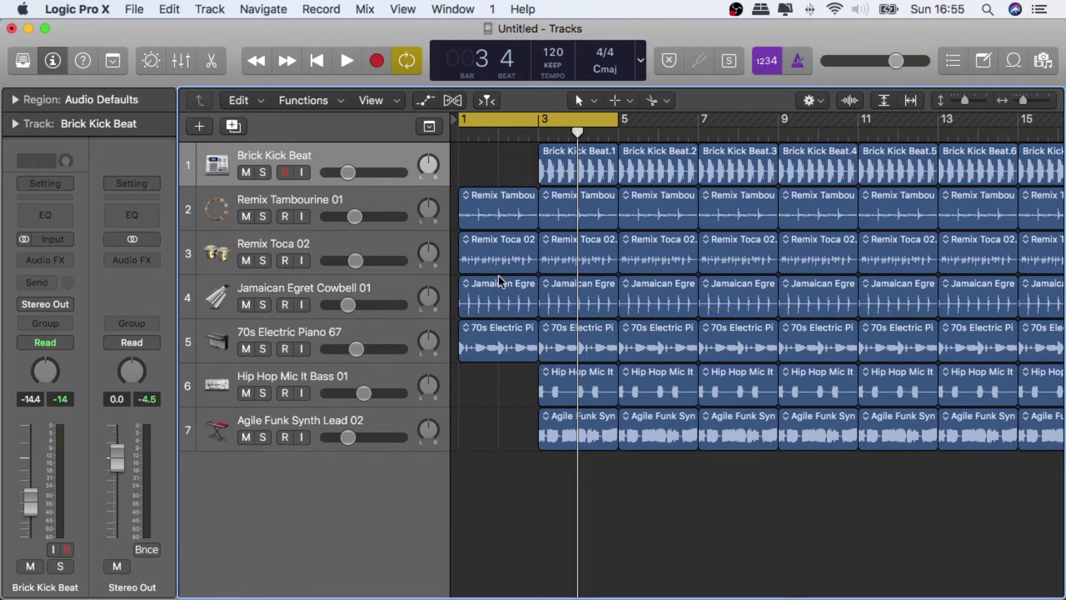
# Delete the 70s Electric Piano 67 region in bars 1 and 2, checking the intro in playback from bar 1
pyautogui.press('space')
pyautogui.press('Return')
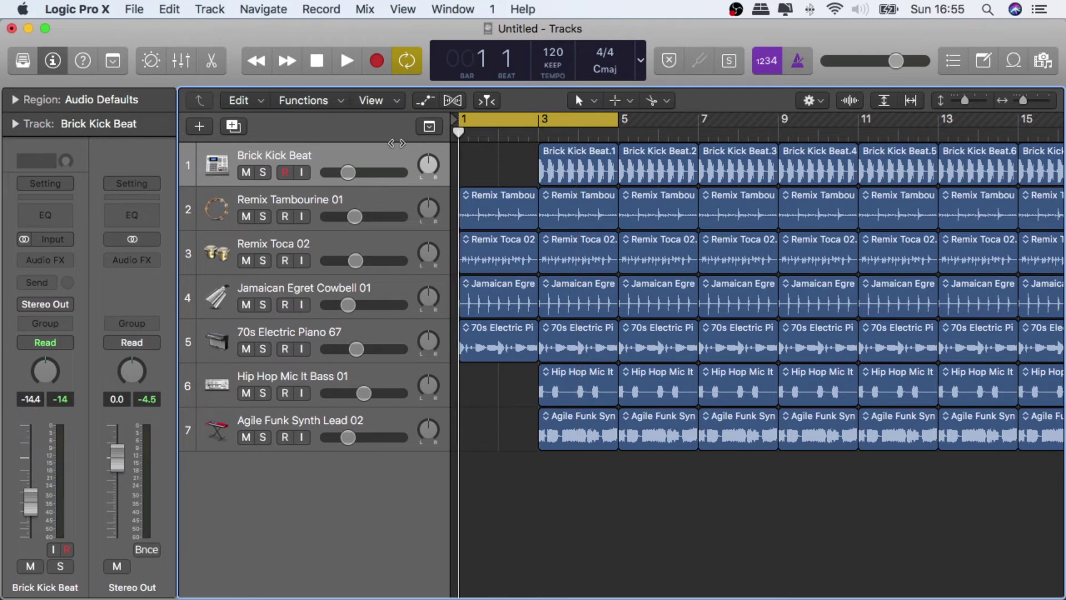
pyautogui.press('space')
pyautogui.click(498, 344)
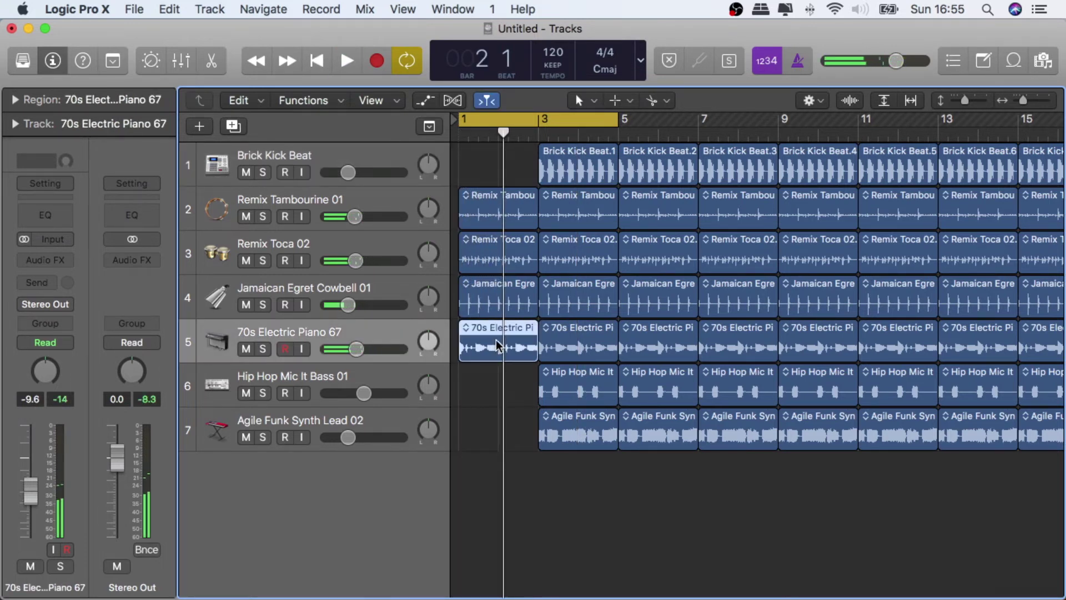
pyautogui.press('Delete')
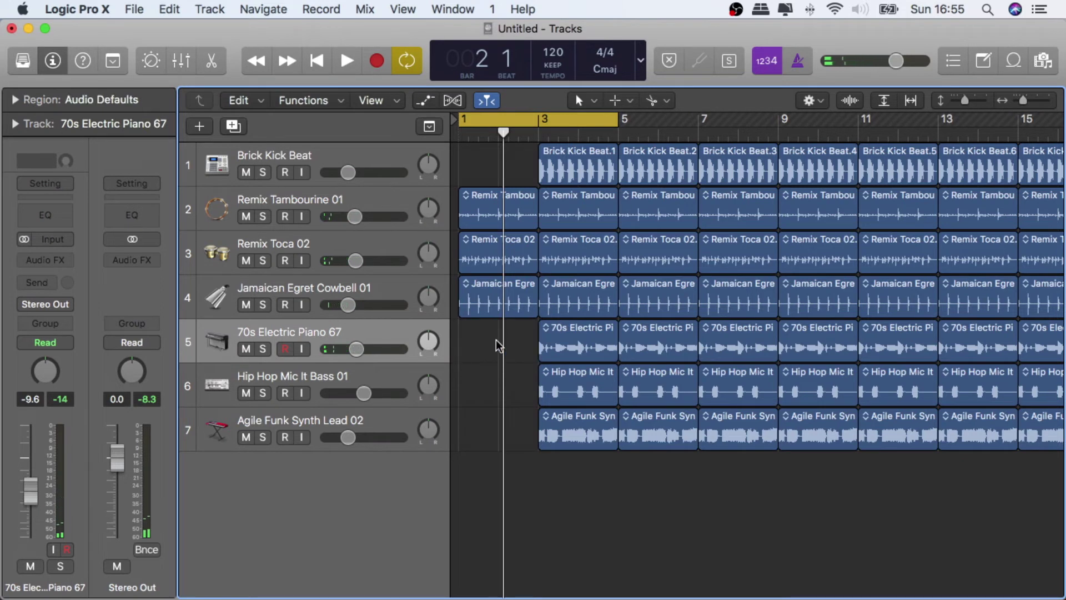
pyautogui.moveTo(503, 134); pyautogui.dragTo(439, 138)
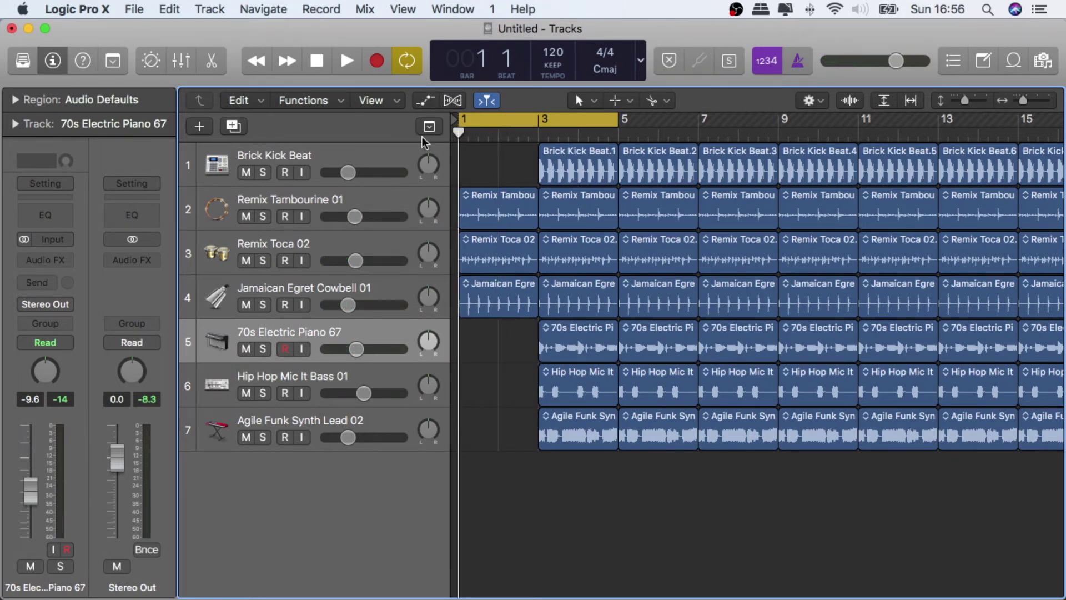
pyautogui.press('space')
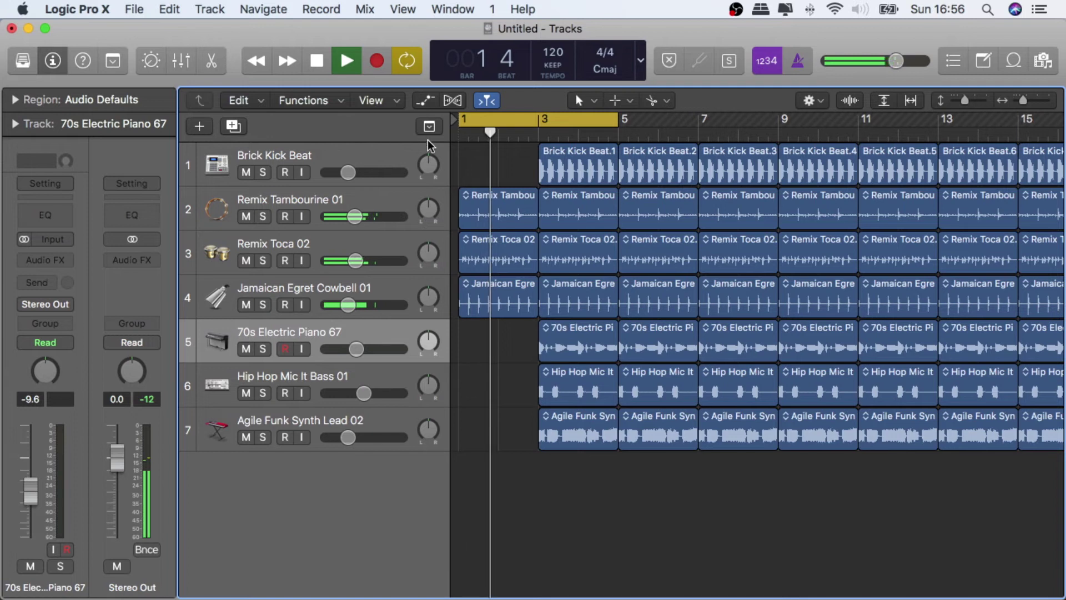
pyautogui.press('space')
# Delete the piano, bass, synth lead and kick regions in bars 3 and 4
pyautogui.moveTo(568, 471); pyautogui.dragTo(590, 335)
pyautogui.press('Delete')
pyautogui.click(557, 160)
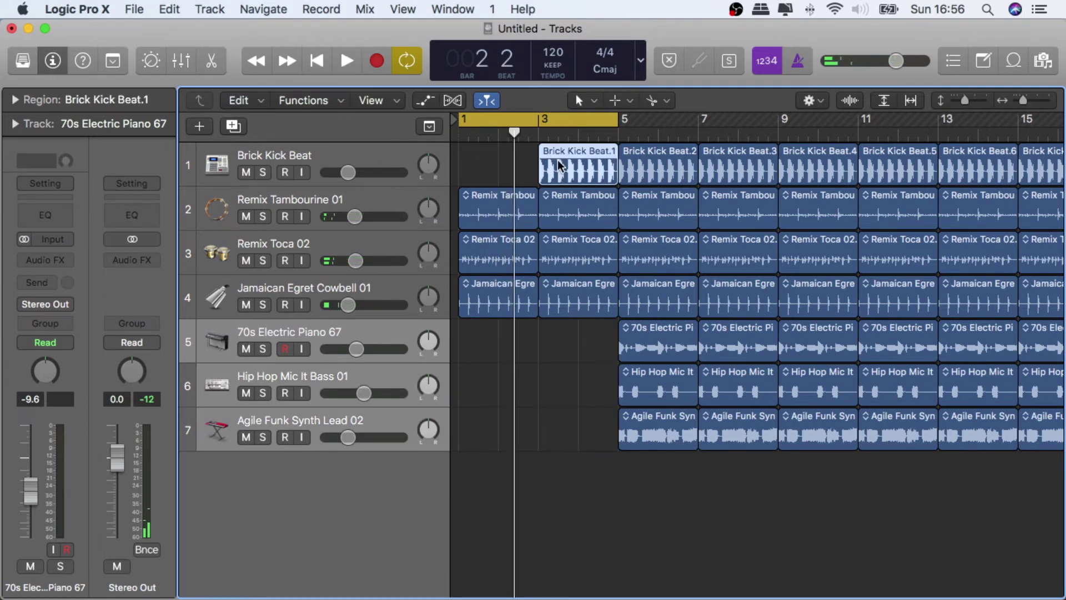
pyautogui.press('Delete')
# Play the four-bar intro from bar 1 to check the tambourine, toca and cowbell on their own
pyautogui.moveTo(514, 141); pyautogui.dragTo(529, 142)
pyautogui.press('space')
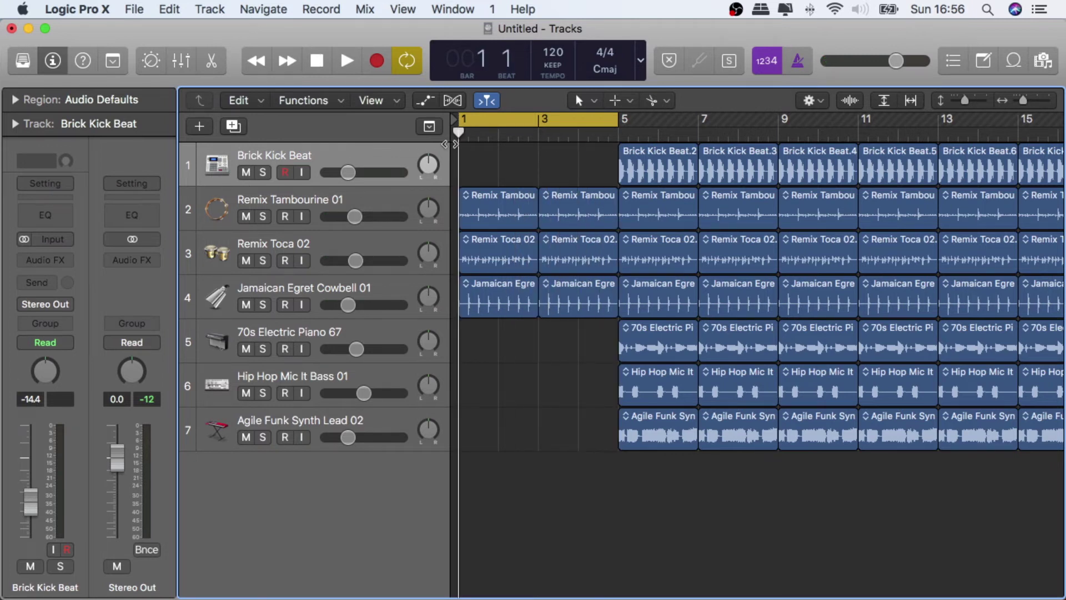
pyautogui.press('space')
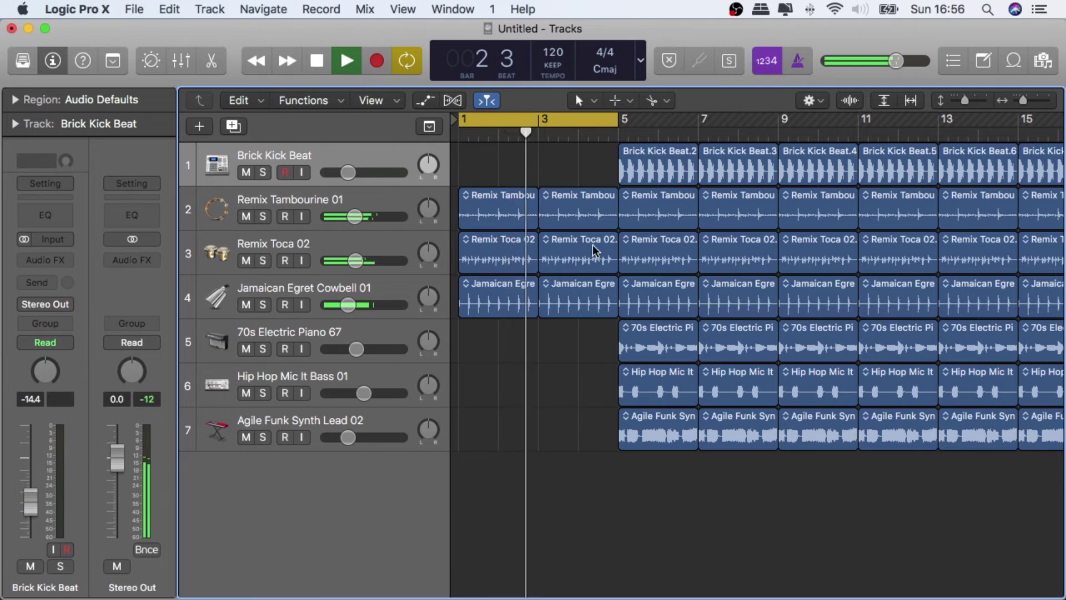
pyautogui.hscroll(2, 592, 245)
pyautogui.hscroll(-1, 592, 246)
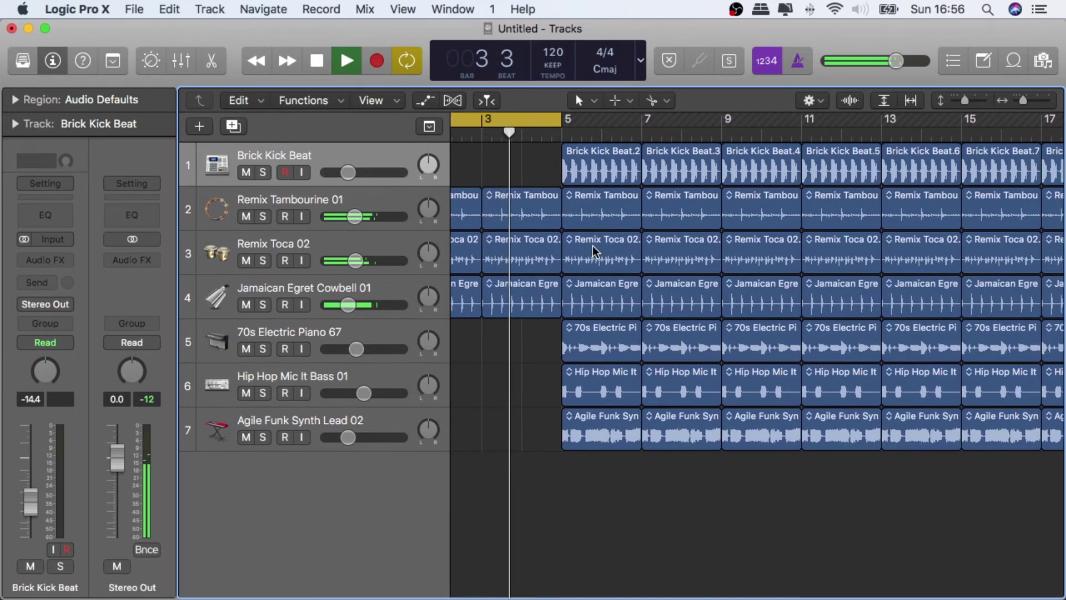
pyautogui.press('space')
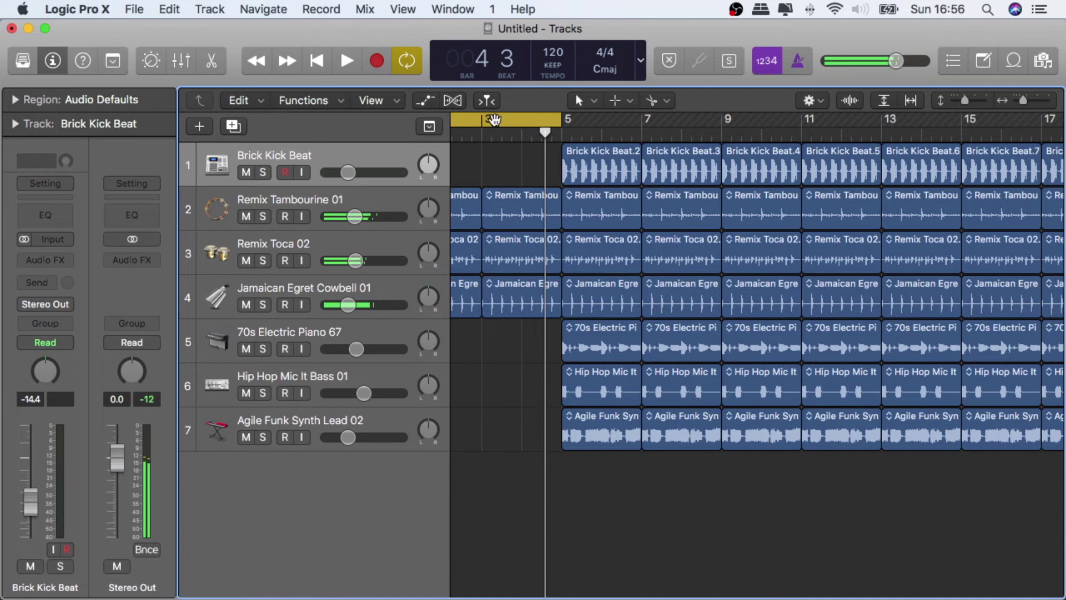
# Turn off cycle mode and delete the piano, bass and synth lead regions in bars 5 to 8
pyautogui.click(495, 119)
pyautogui.hscroll(-5, 542, 138)
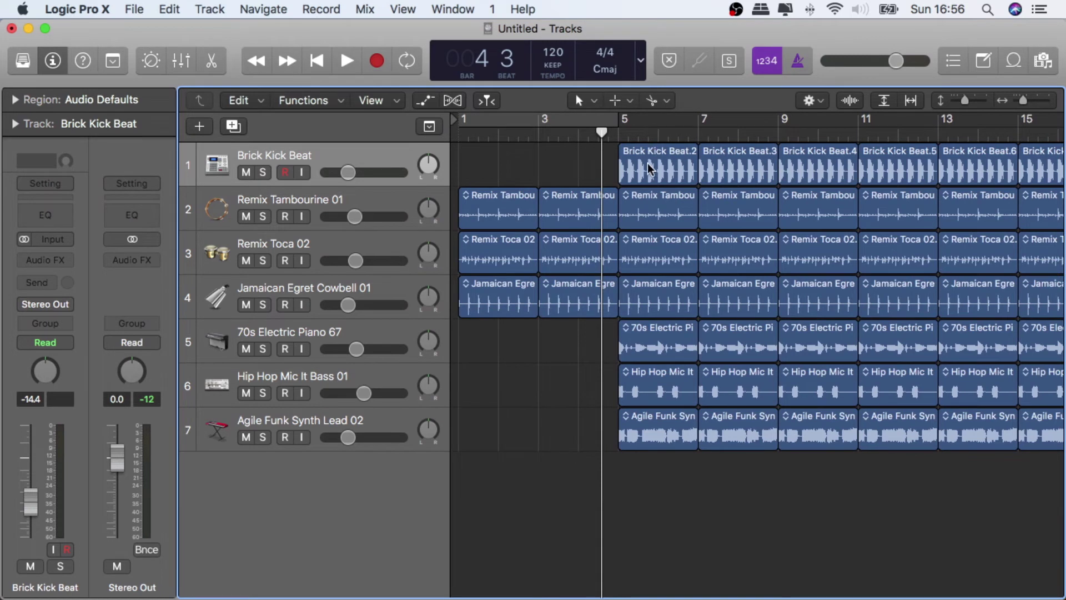
pyautogui.moveTo(629, 459); pyautogui.dragTo(741, 335)
pyautogui.press('Delete')
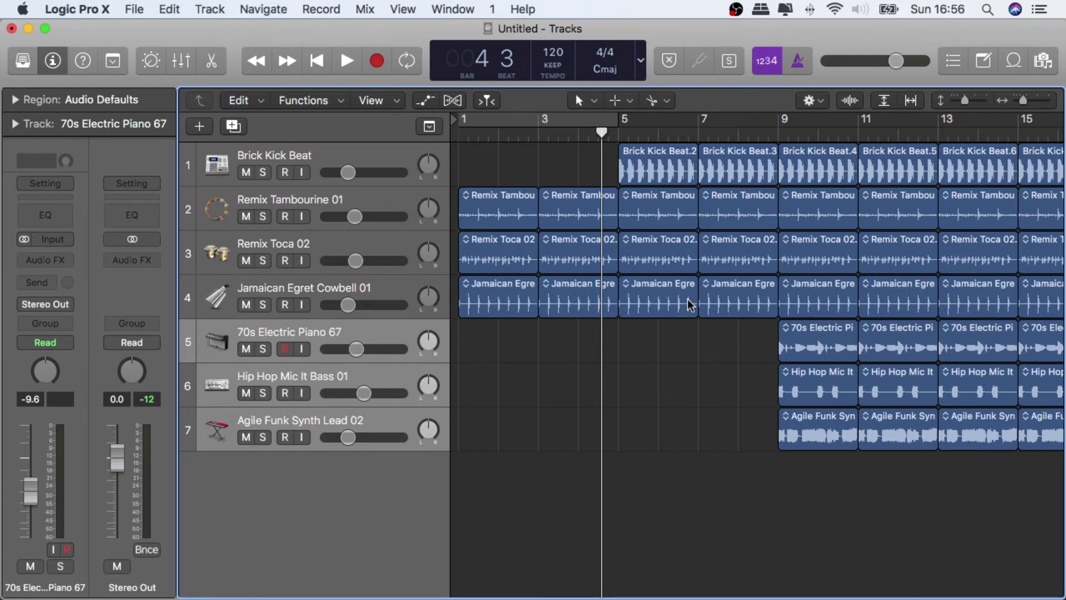
# Play the arrangement from bar 5 and delete the piano, bass and synth lead regions in bars 9 to 12
pyautogui.moveTo(601, 134); pyautogui.dragTo(621, 138)
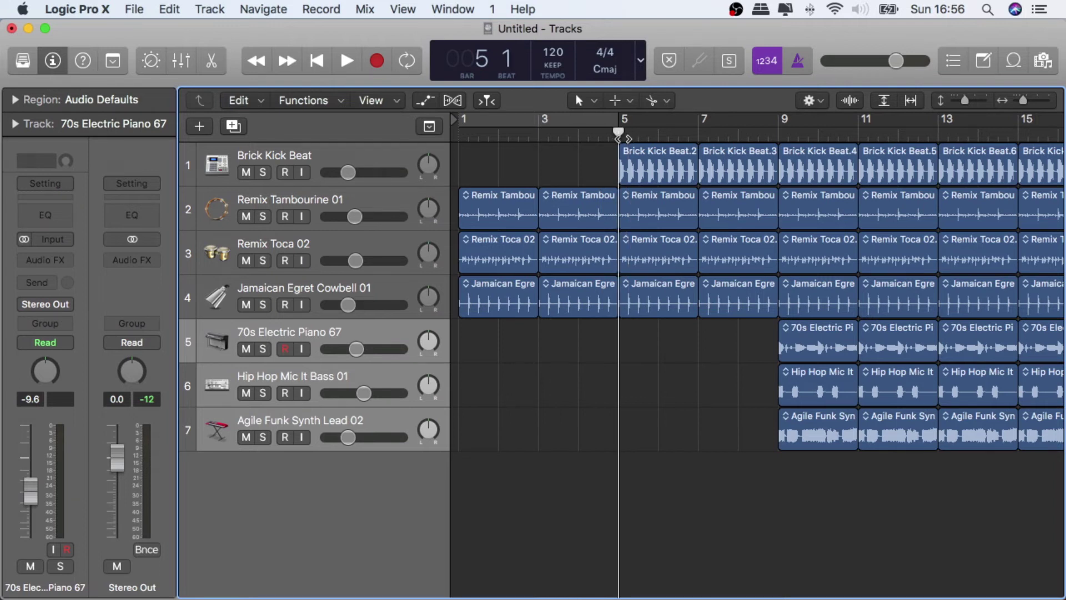
pyautogui.press('space')
pyautogui.hscroll(3, 743, 305)
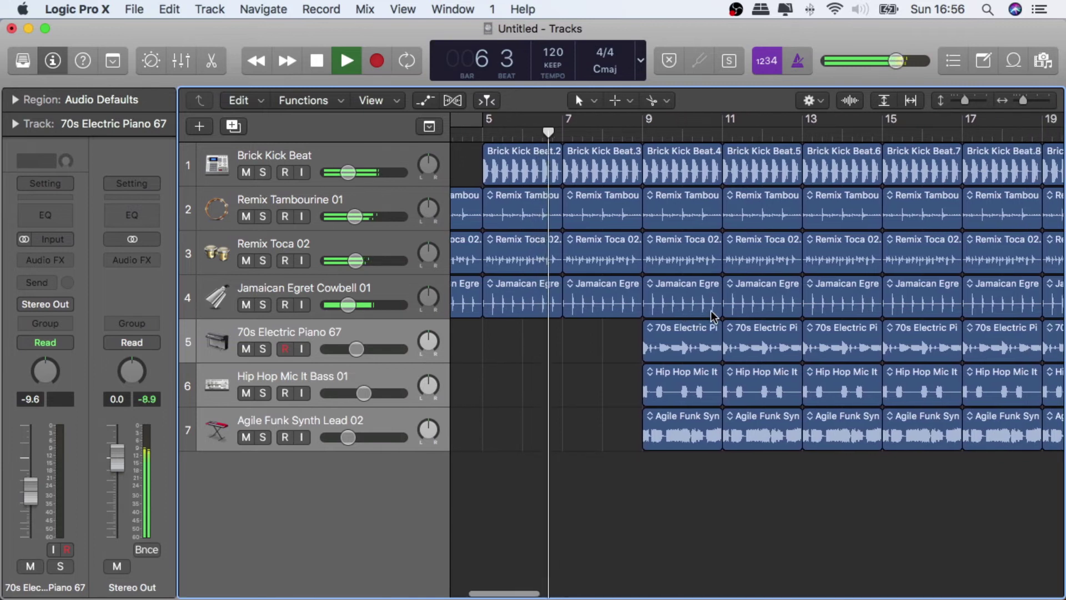
pyautogui.moveTo(655, 480); pyautogui.dragTo(768, 353)
pyautogui.press('Delete')
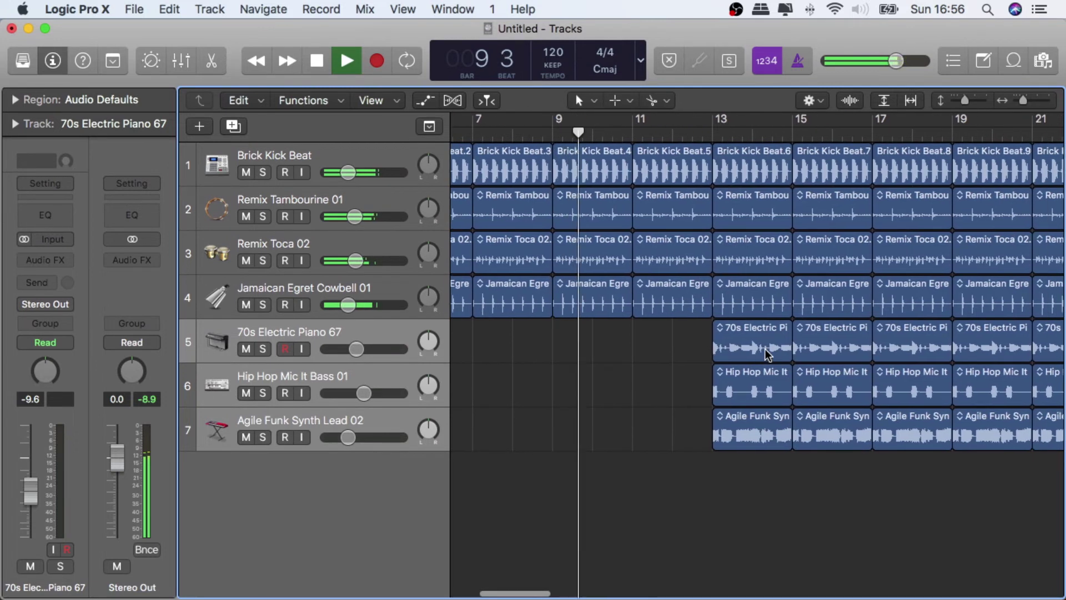
pyautogui.scroll(-3, 768, 355)
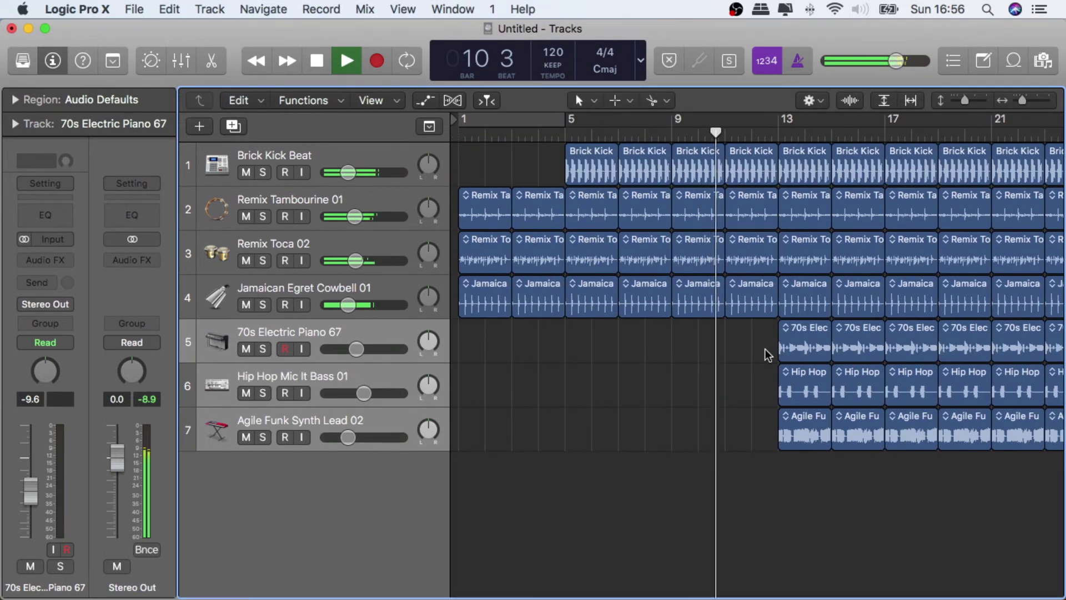
pyautogui.scroll(-1, 768, 355)
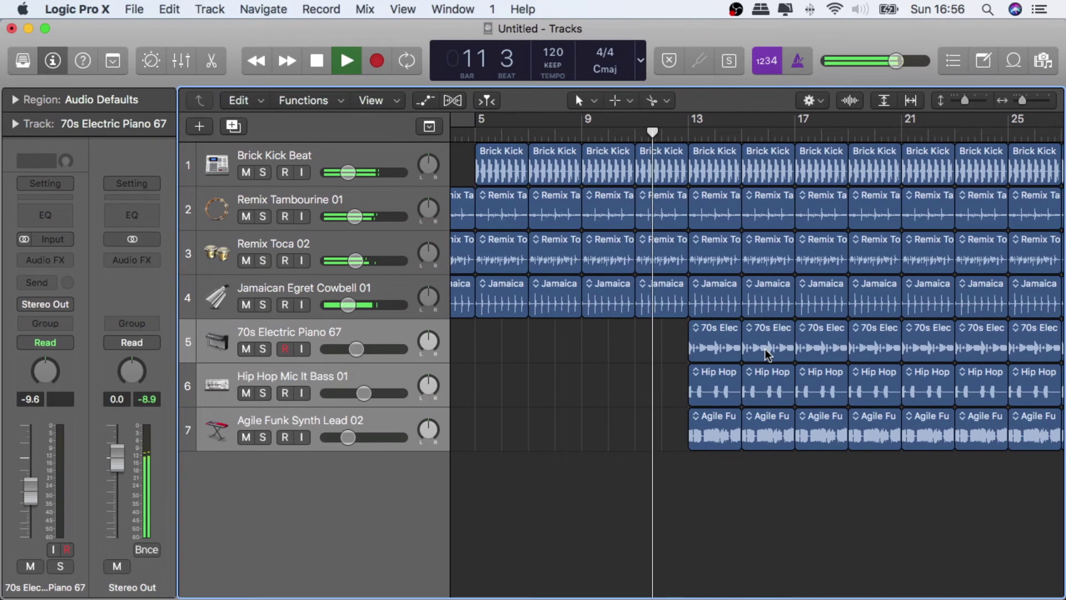
pyautogui.press('space')
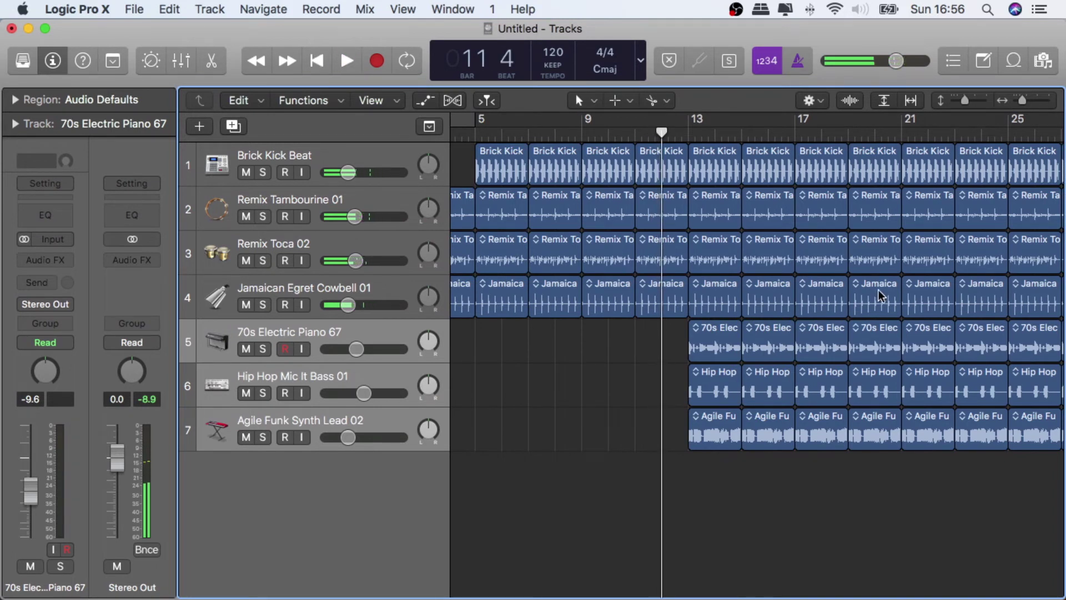
# Split the Brick Kick Beat region spanning bars 11 and 12 at bar 12 and delete its second half
pyautogui.click(662, 176)
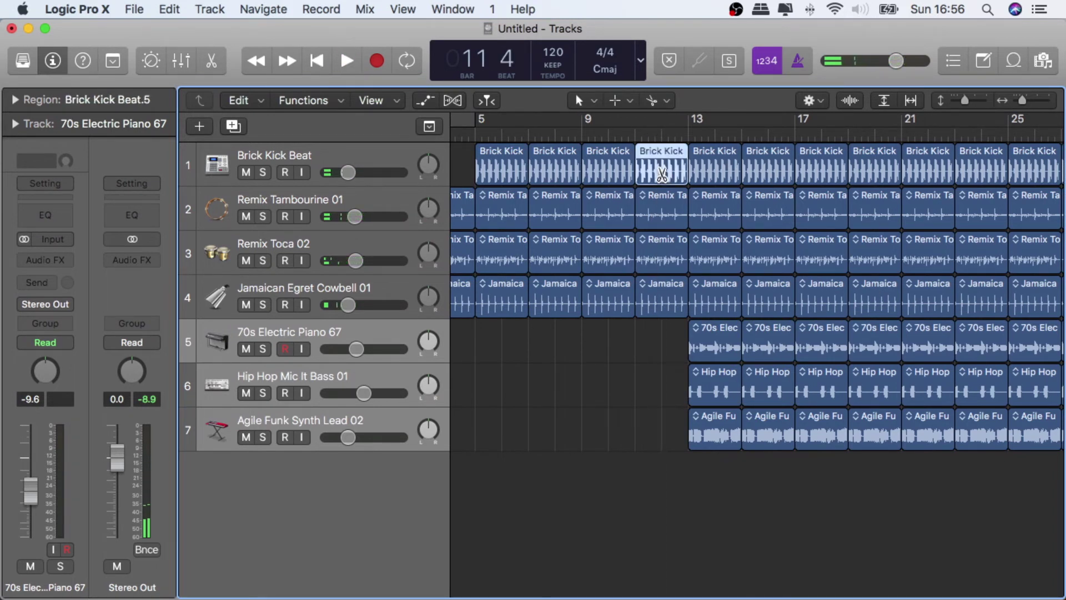
pyautogui.click(662, 176)
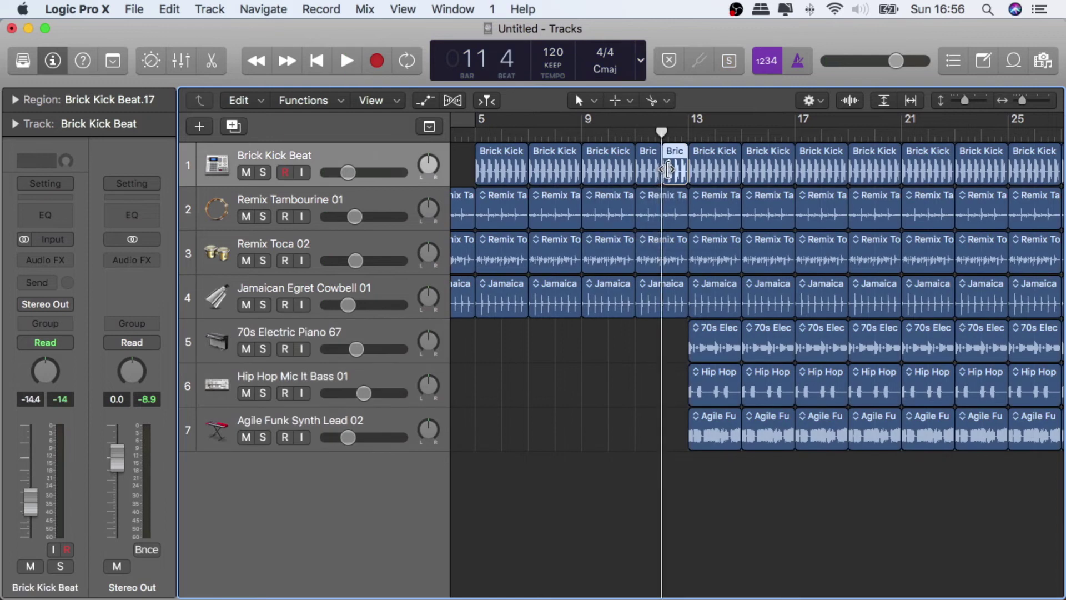
pyautogui.click(676, 174)
pyautogui.press('Delete')
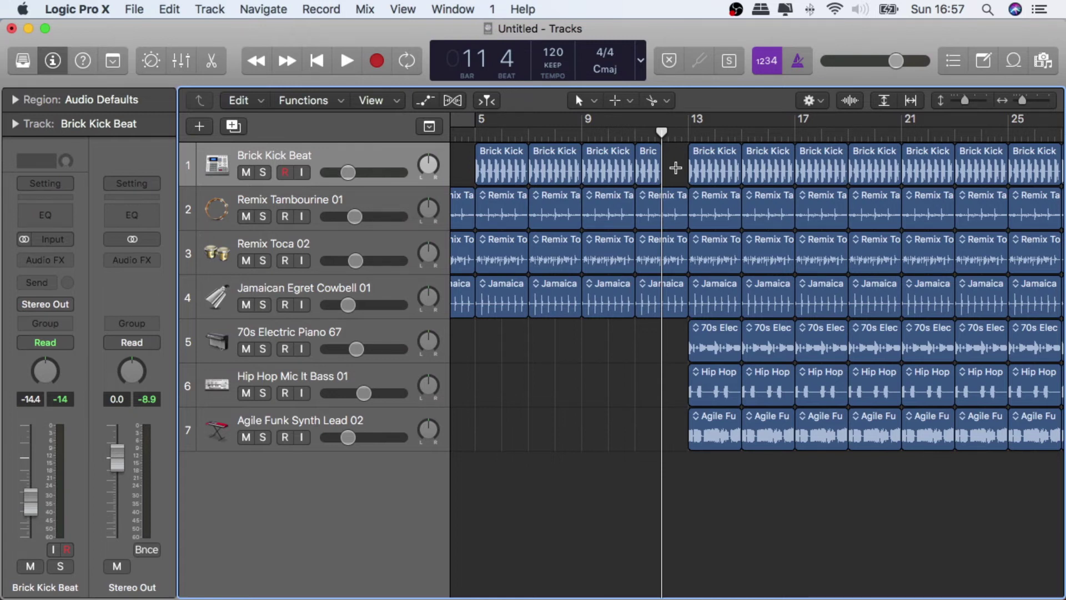
pyautogui.press('super+Right')
pyautogui.press('super+Right')
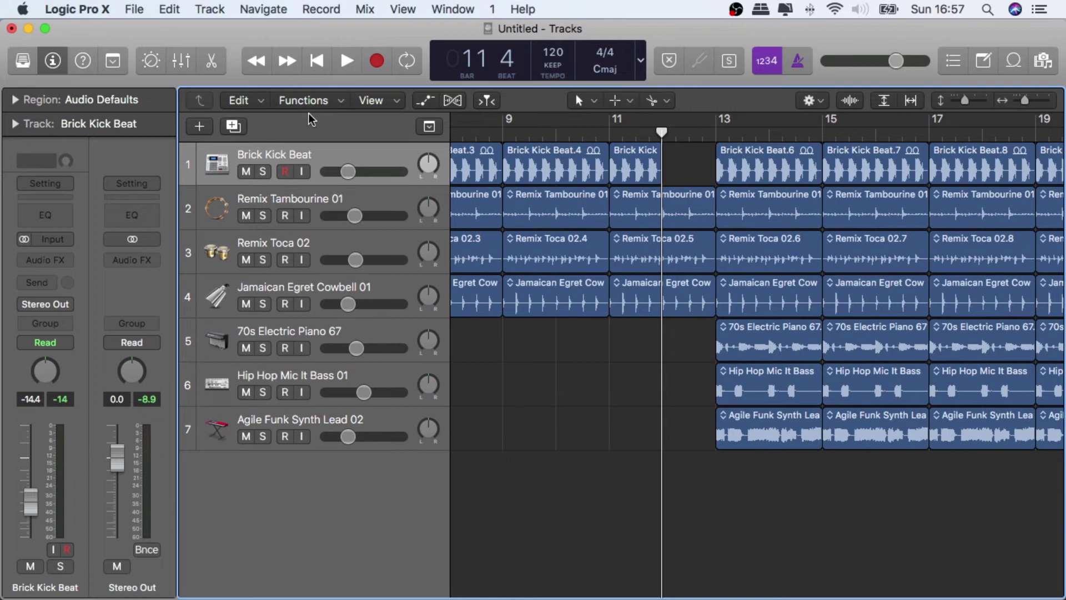
# Keep the right mouse button set to Is Assignable to a Tool in the Editing preferences and assign it the Scissors Tool
pyautogui.click(84, 9)
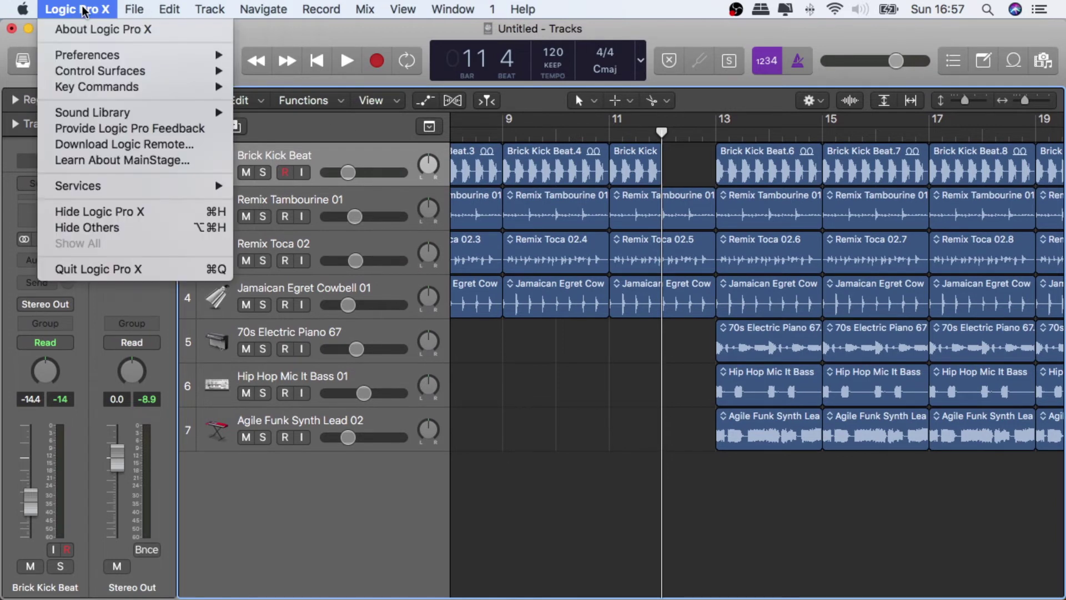
pyautogui.moveTo(139, 58)
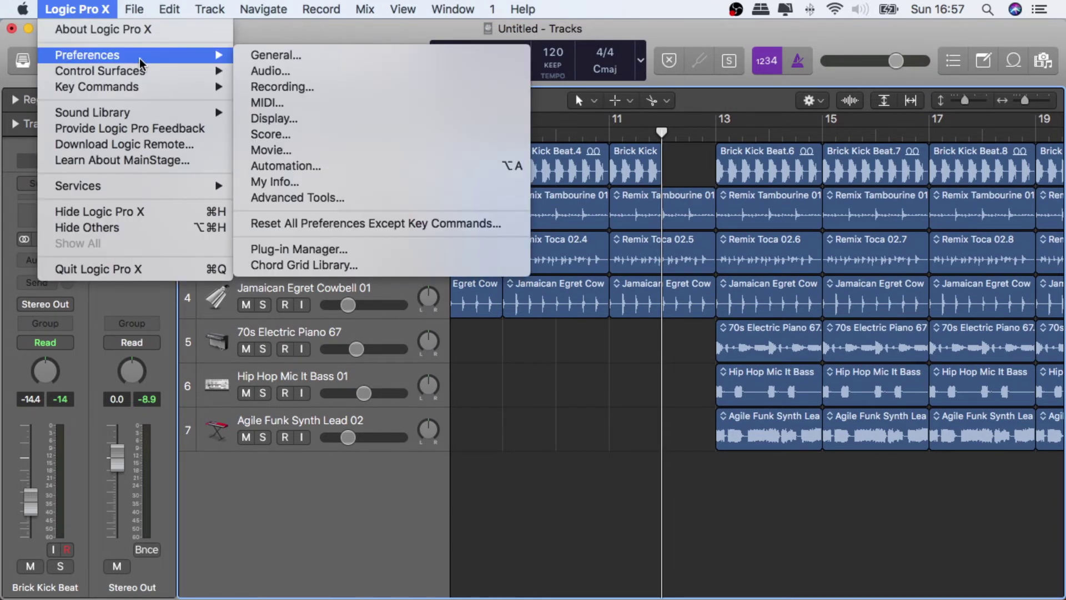
pyautogui.click(351, 59)
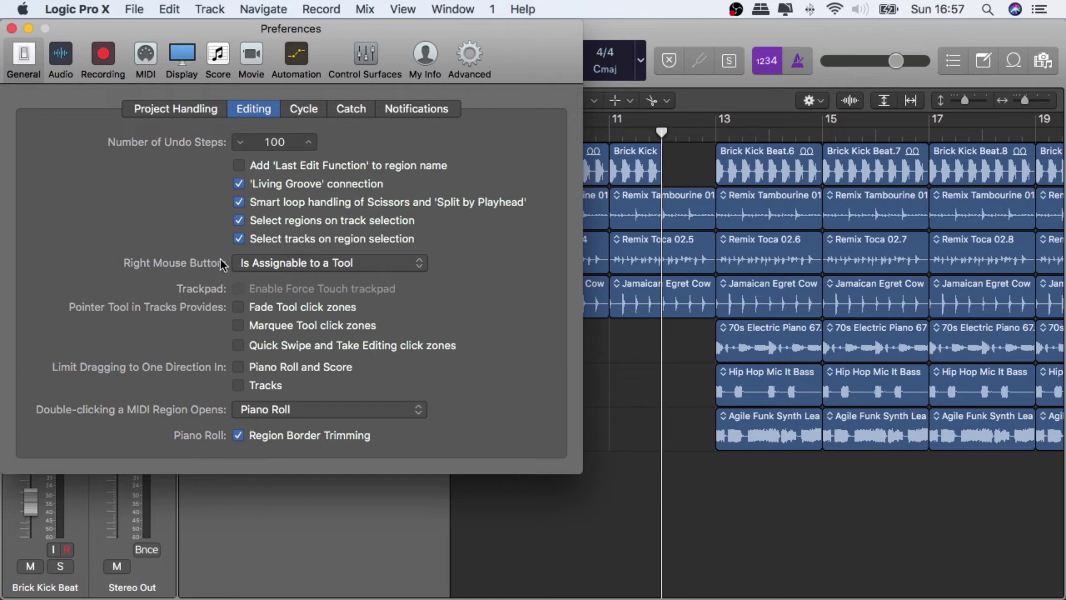
pyautogui.click(349, 268)
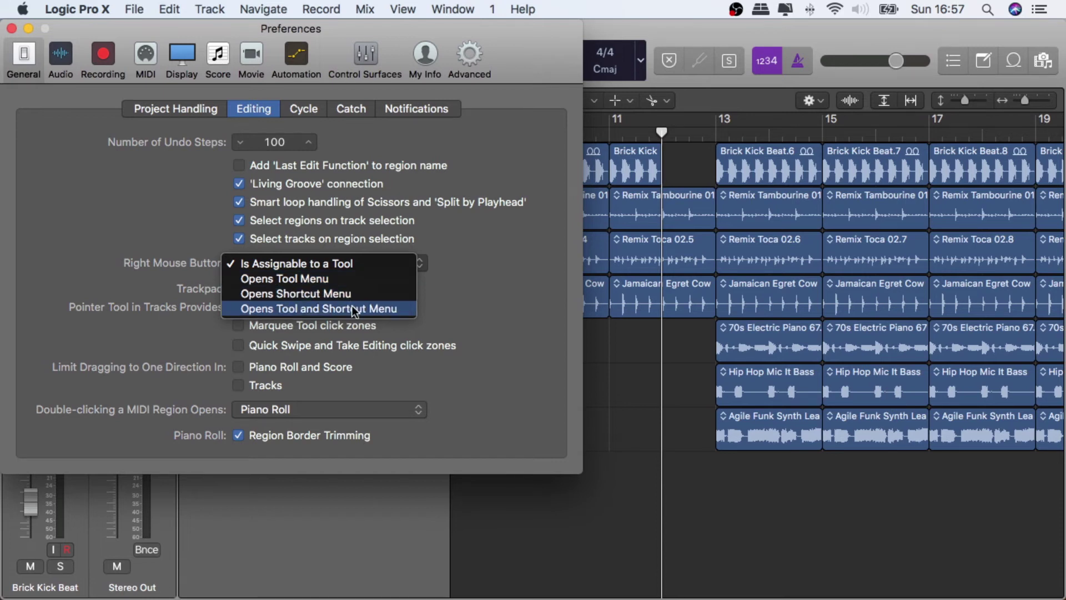
pyautogui.click(345, 261)
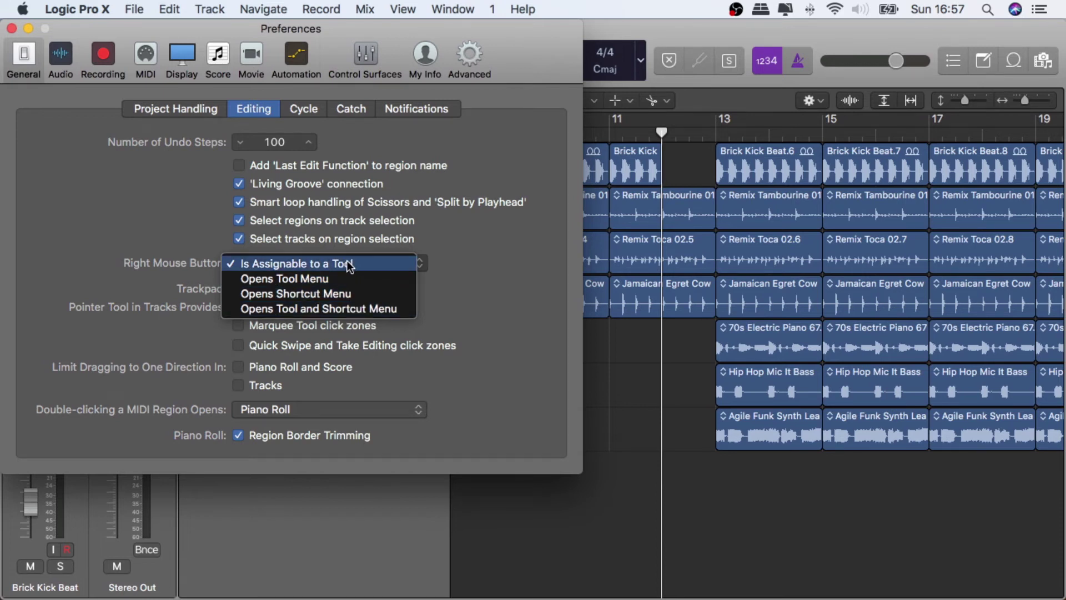
pyautogui.click(12, 28)
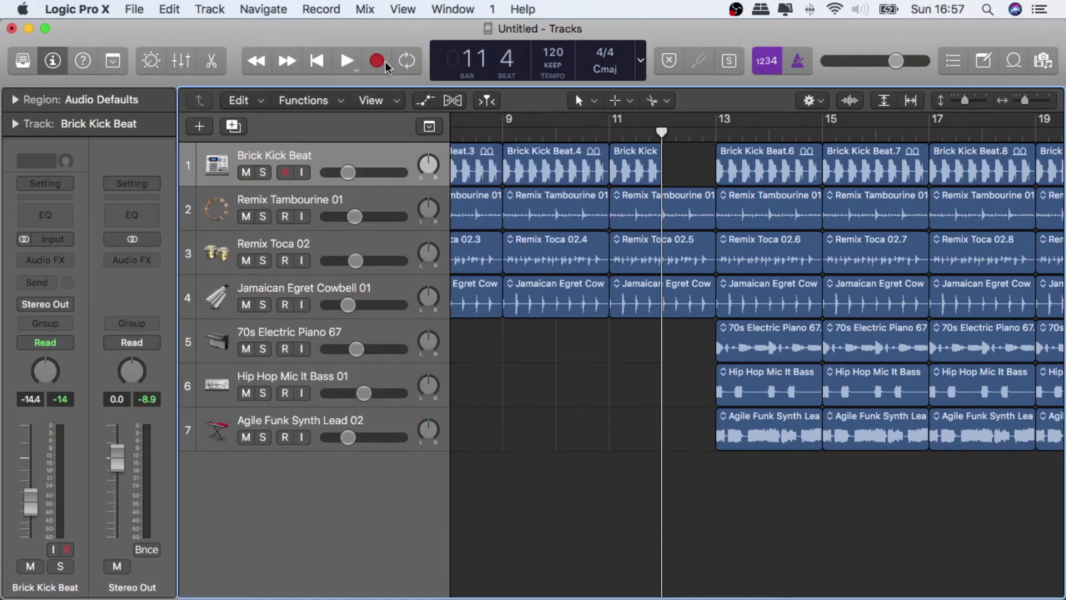
pyautogui.click(668, 102)
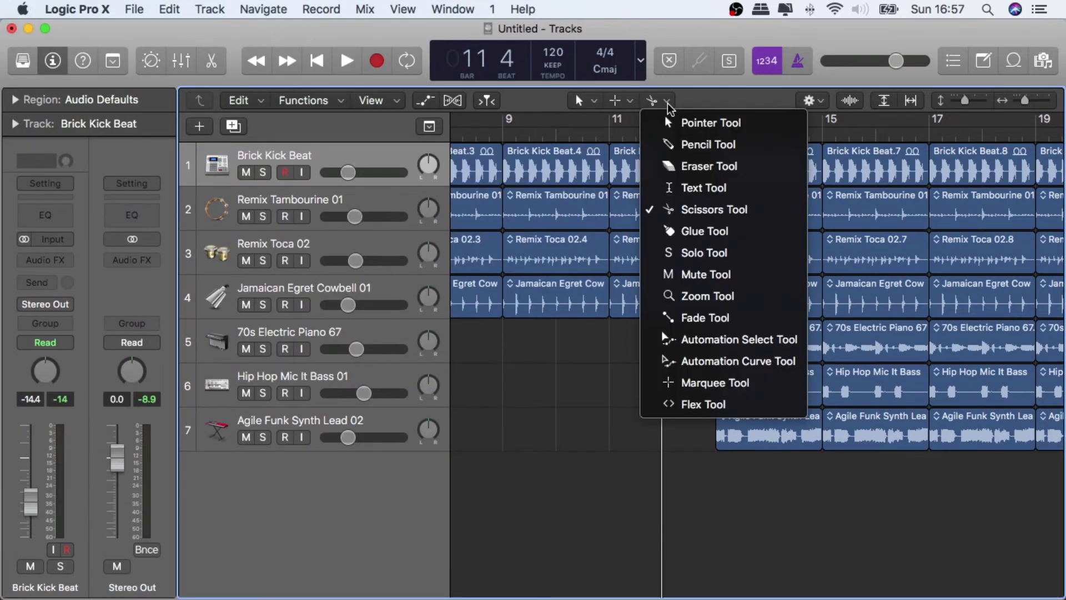
pyautogui.click(701, 209)
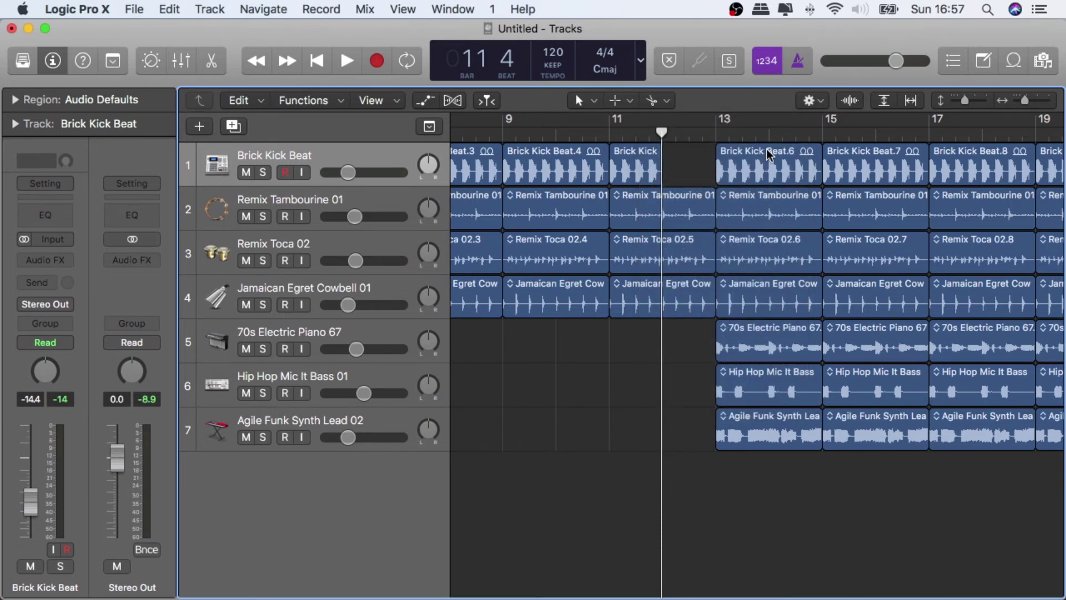
# Move the playhead to bar 13 and delete the bass and synth lead regions in bars 13 to 16
pyautogui.press('super+Left')
pyautogui.press('super+Left')
pyautogui.press('super+Left')
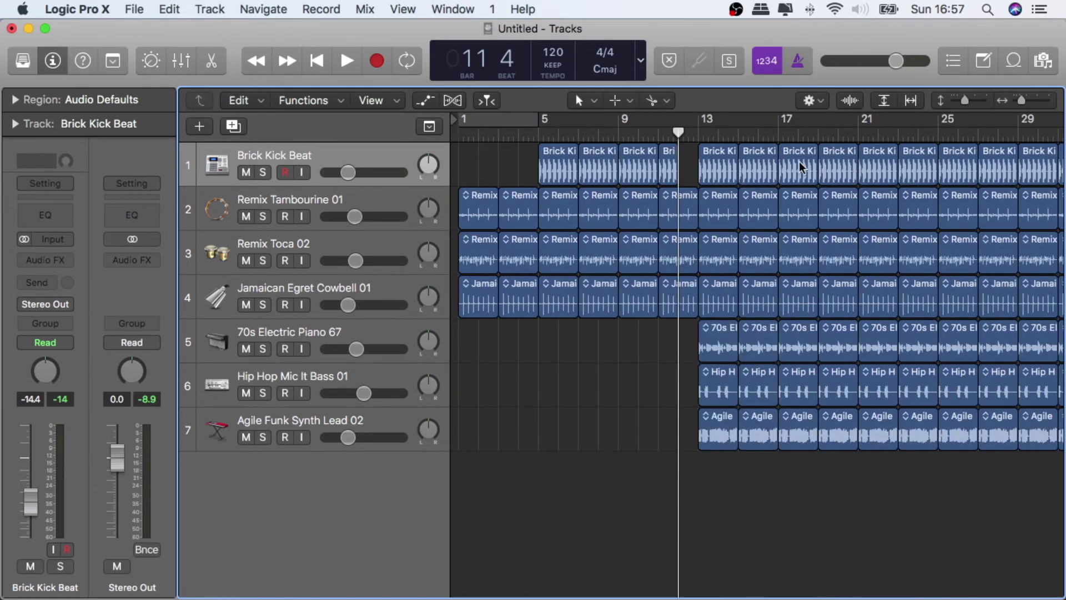
pyautogui.moveTo(677, 134); pyautogui.dragTo(699, 148)
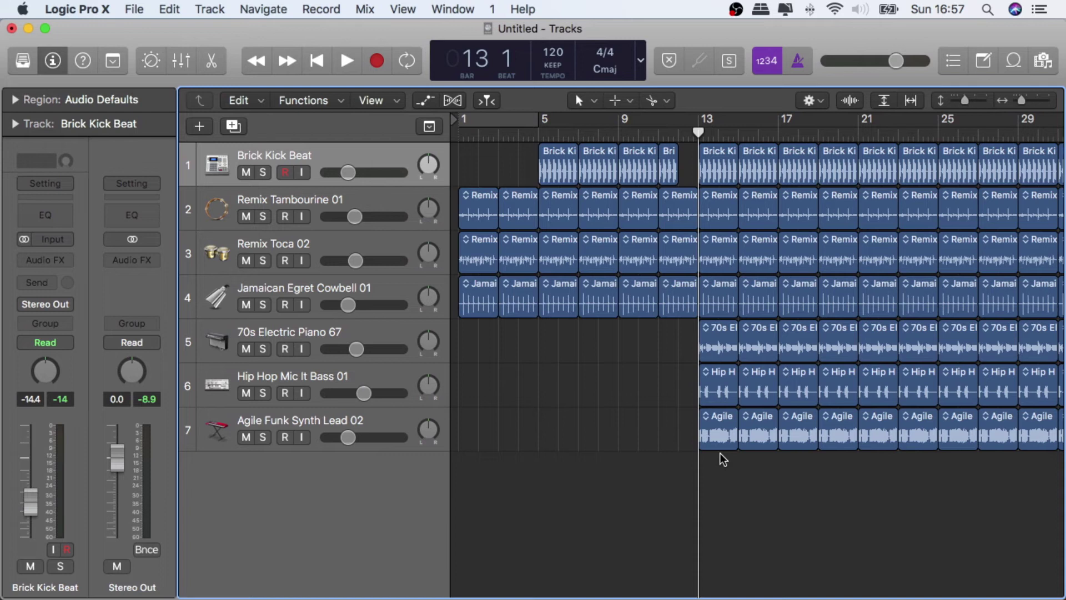
pyautogui.moveTo(719, 453); pyautogui.dragTo(759, 393)
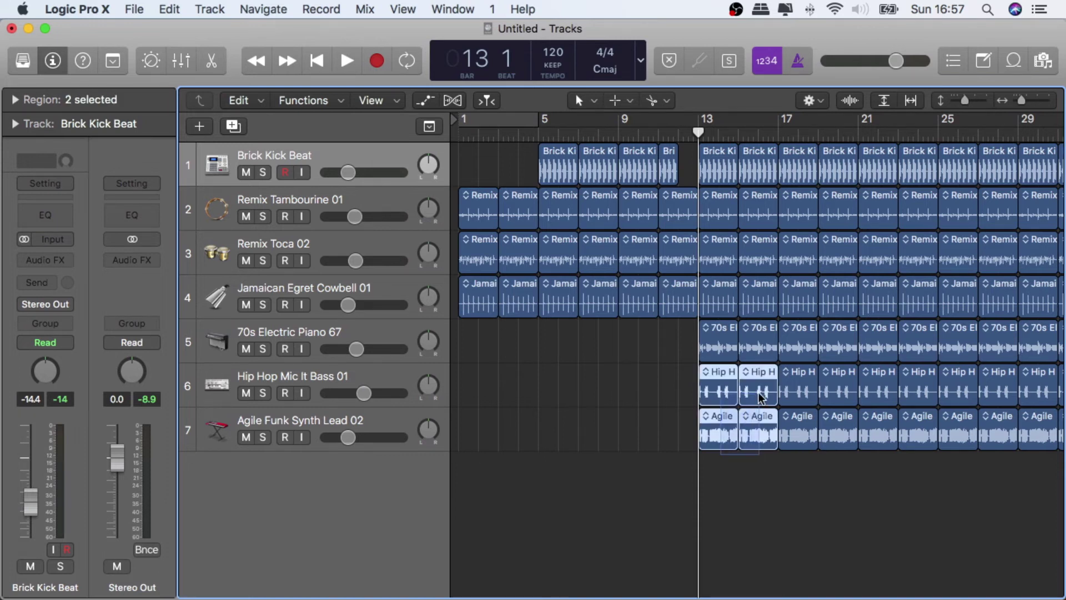
pyautogui.moveTo(761, 397); pyautogui.dragTo(759, 397)
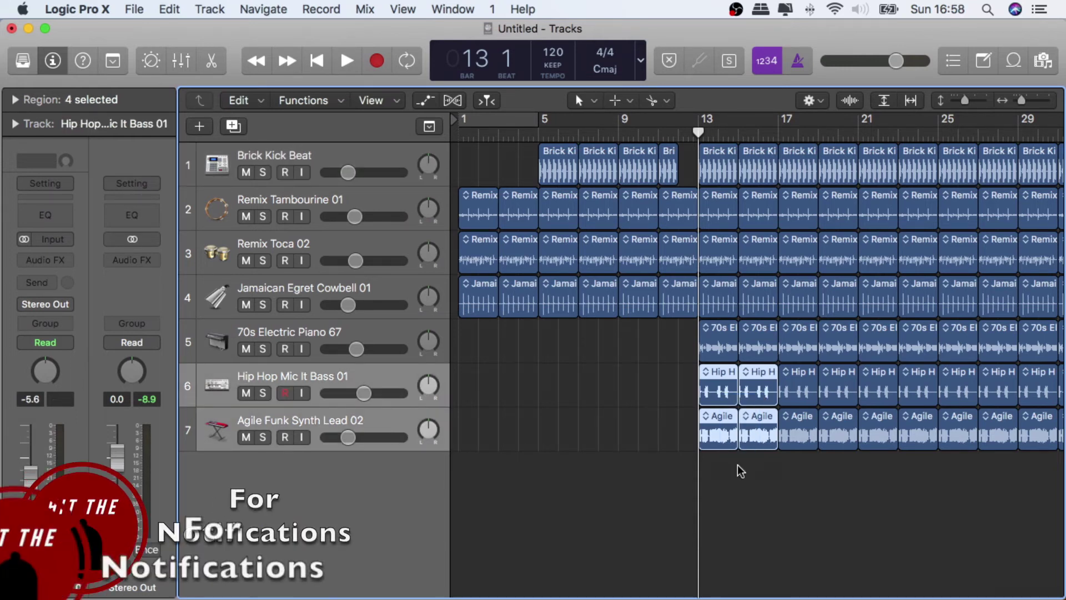
pyautogui.press('Delete')
pyautogui.press('super+z')
pyautogui.press('Delete')
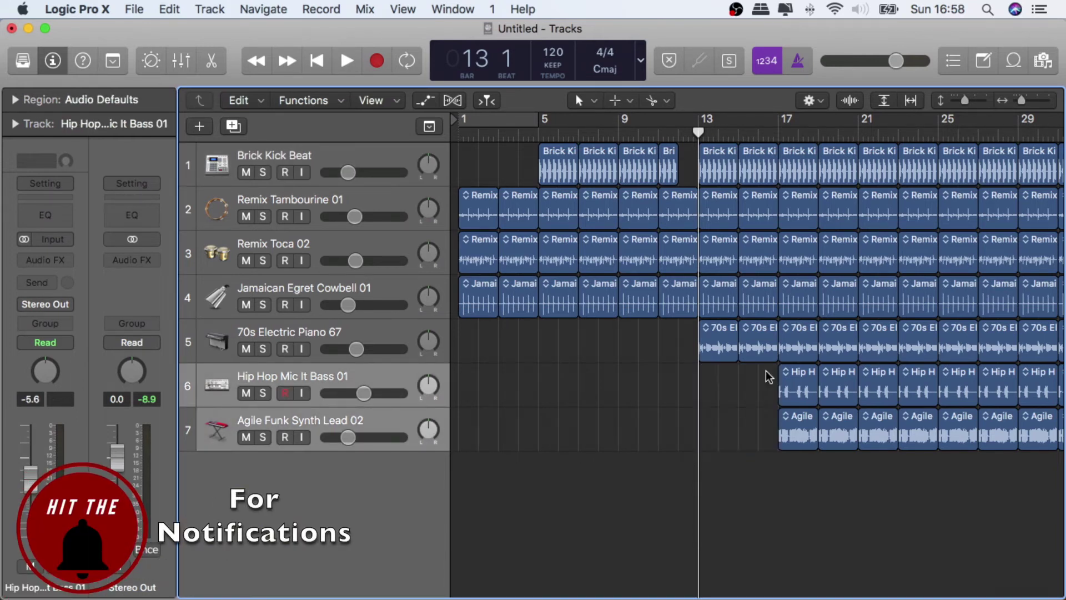
# Play the arrangement from bar 1 and delete the bass and synth lead regions in bars 17 to 20
pyautogui.moveTo(698, 137); pyautogui.dragTo(381, 142)
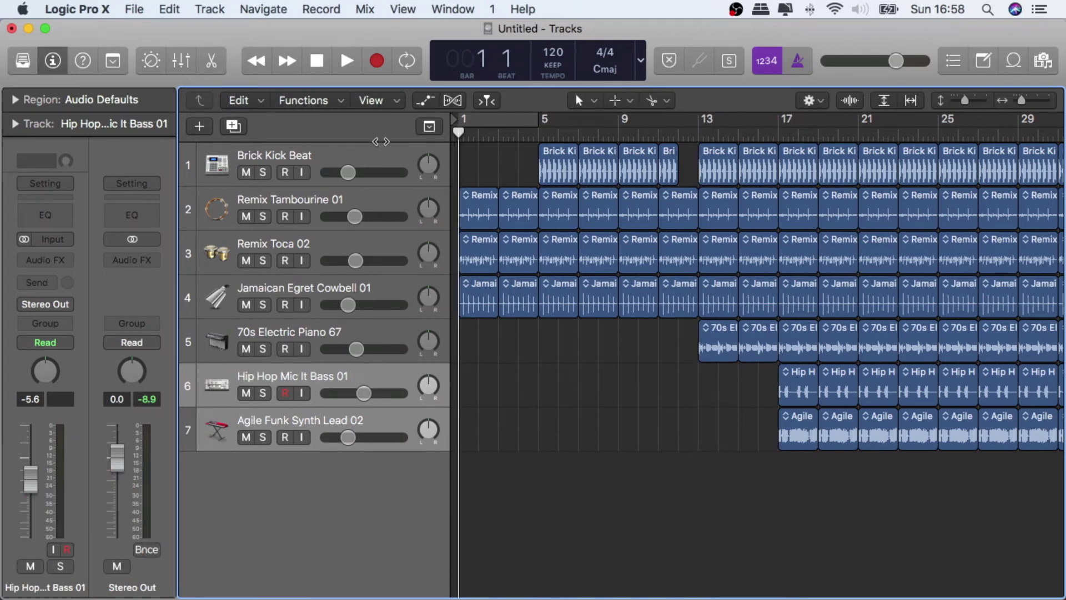
pyautogui.press('space')
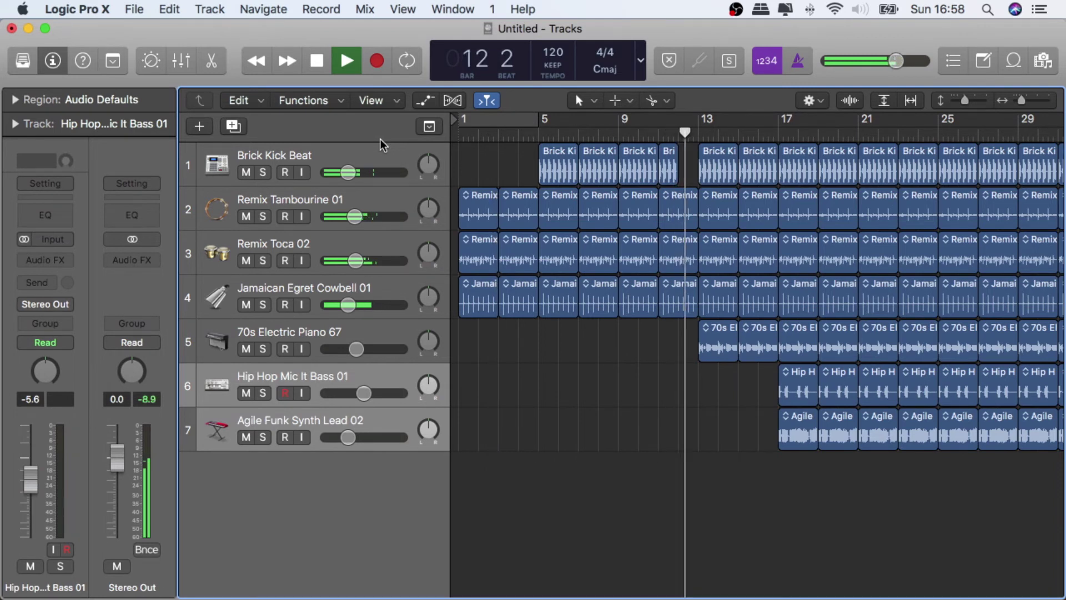
pyautogui.hscroll(5, 381, 139)
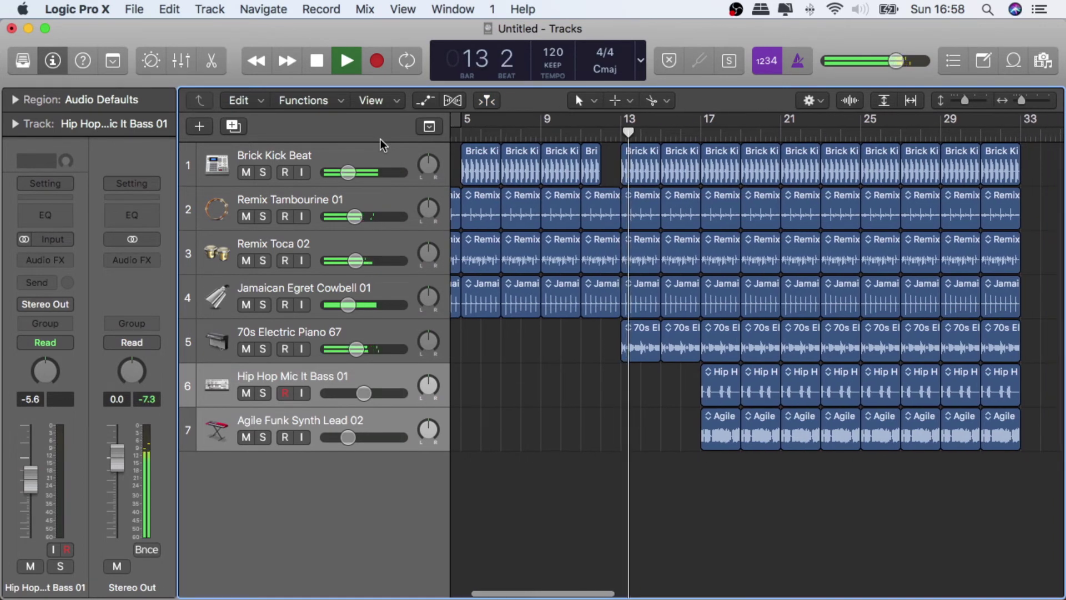
pyautogui.hscroll(1, 381, 139)
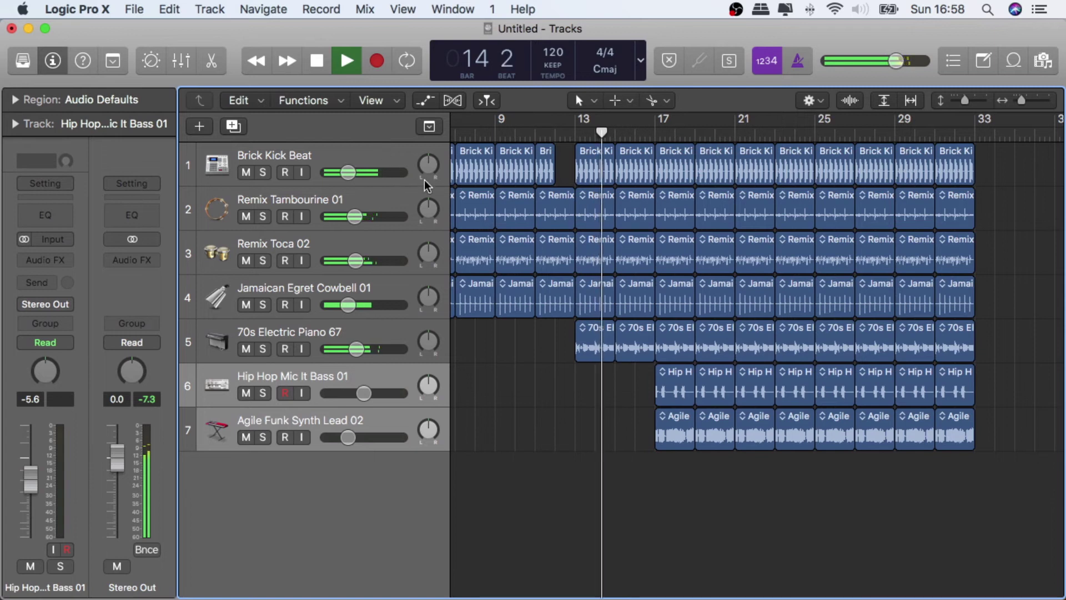
pyautogui.moveTo(659, 475); pyautogui.dragTo(727, 384)
pyautogui.press('Delete')
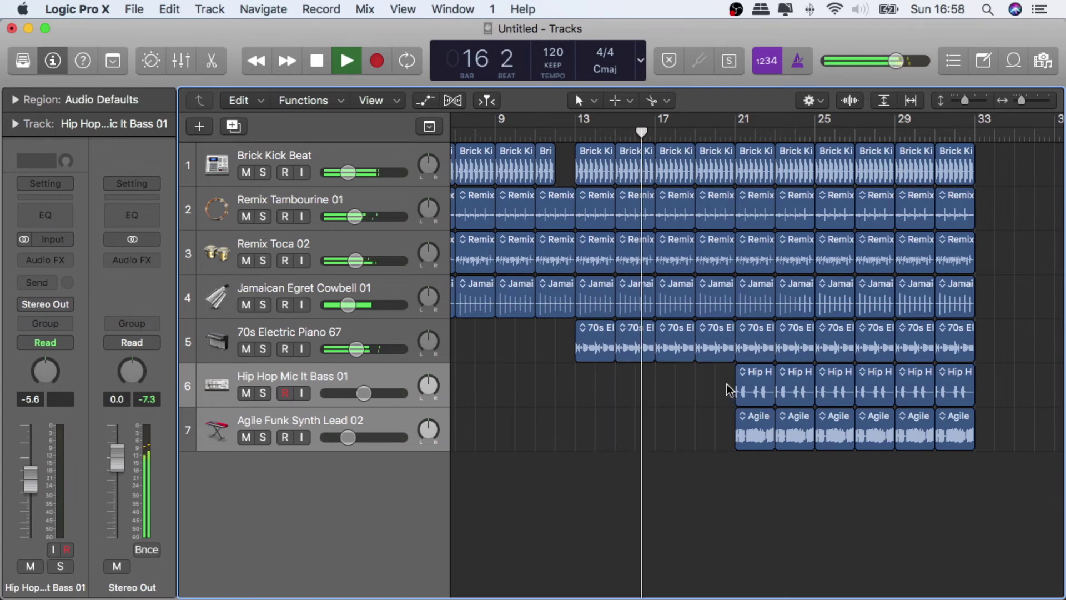
# Split the Brick Kick Beat region spanning bars 19 and 20 at bar 20, stop playback and delete the second half
pyautogui.hscroll(3, 728, 384)
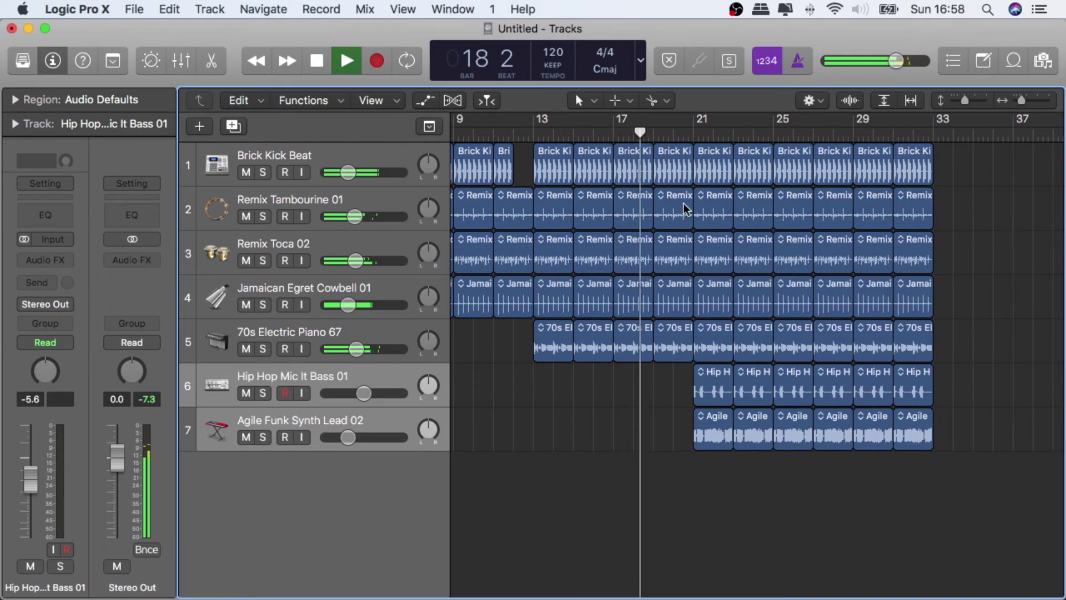
pyautogui.keyDown('super'); pyautogui.click(674, 162); pyautogui.keyUp('super')
pyautogui.press('space')
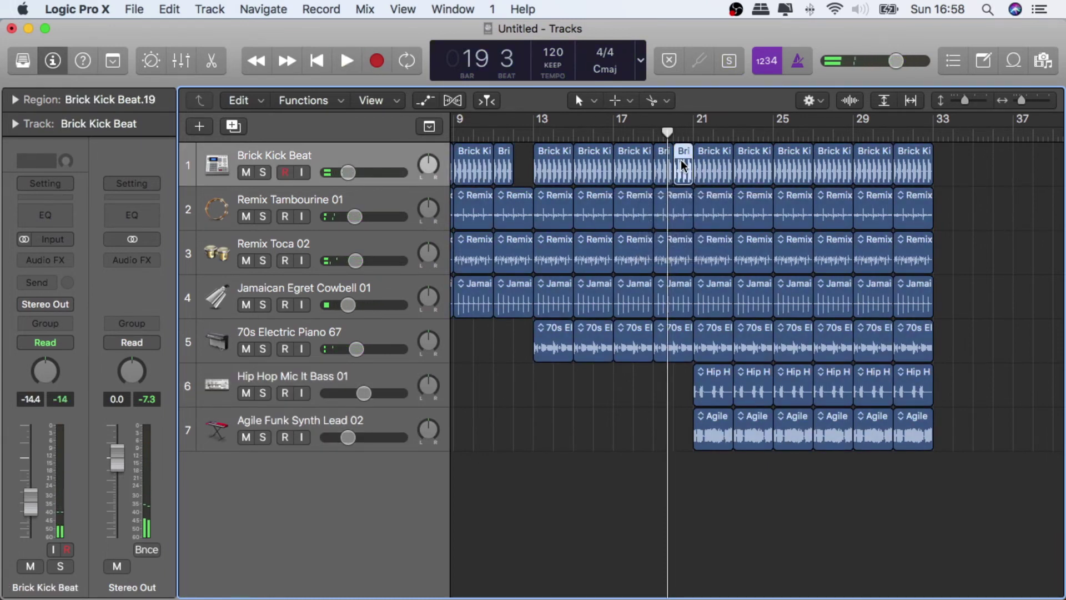
pyautogui.press('Delete')
# Delete the Agile Funk Synth Lead regions in bars 21 to 24, keeping the bass regions there
pyautogui.hscroll(5, 681, 169)
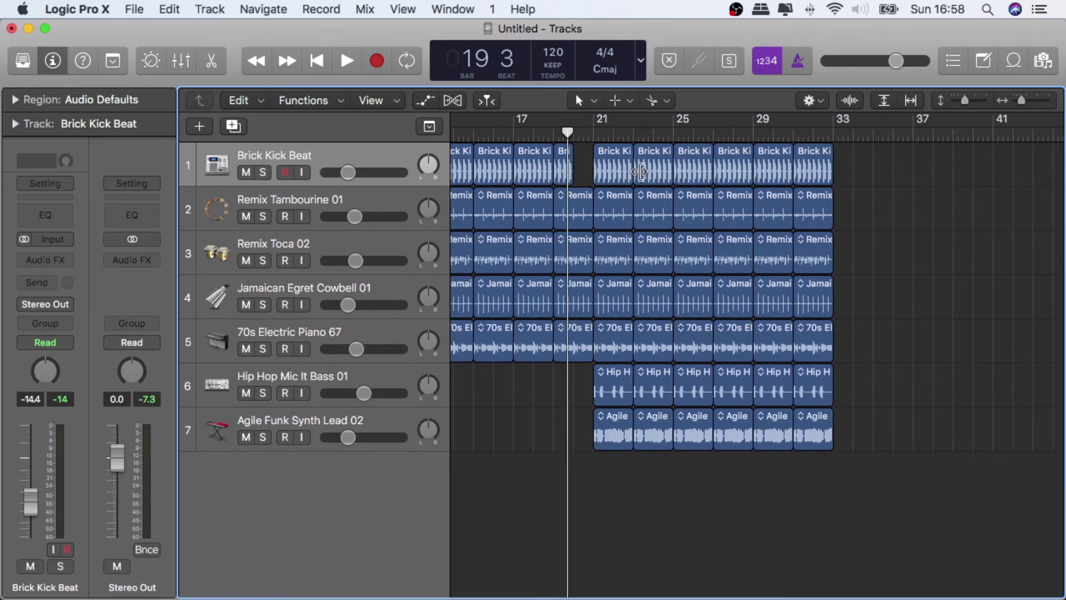
pyautogui.hscroll(2, 604, 200)
pyautogui.hscroll(1, 607, 206)
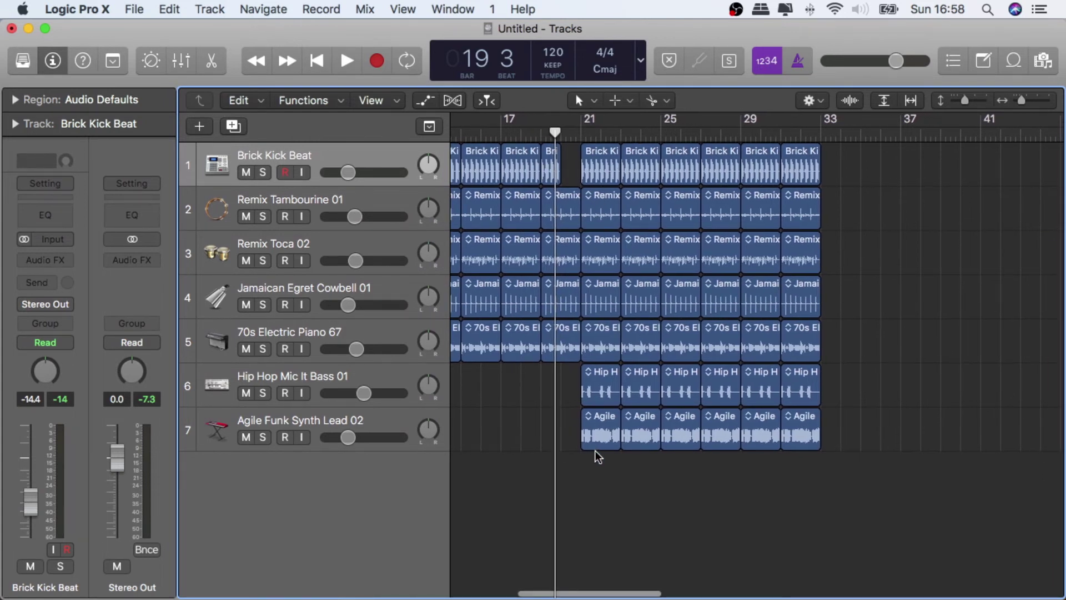
pyautogui.moveTo(596, 436)
pyautogui.mouseDown()
pyautogui.moveTo(630, 427)
pyautogui.moveTo(593, 431)
pyautogui.mouseUp()
pyautogui.moveTo(601, 479); pyautogui.dragTo(643, 443)
pyautogui.press('Delete')
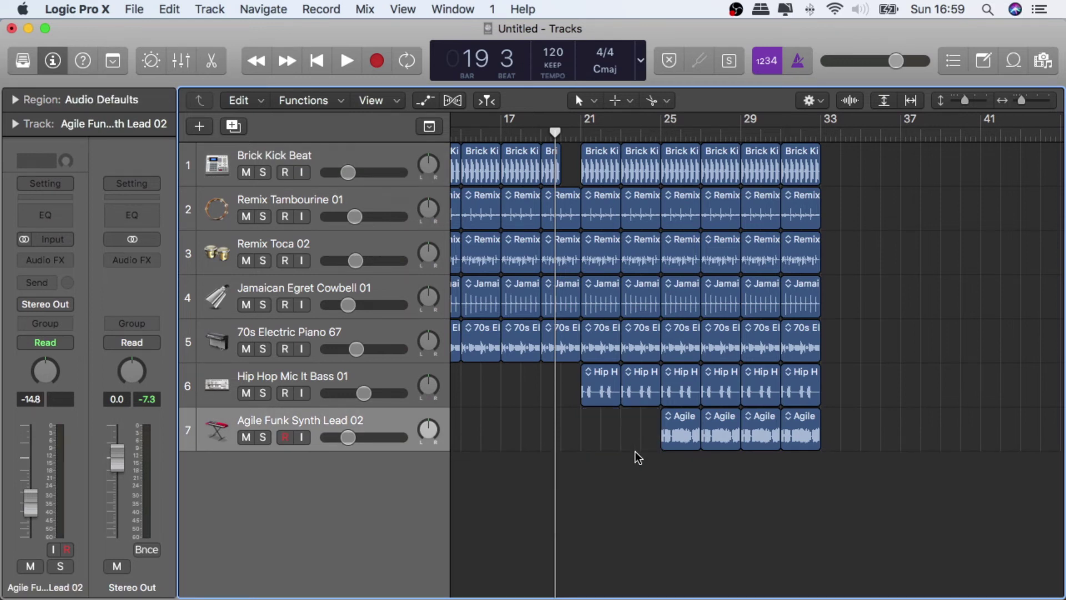
# Play the arrangement from bar 19 and delete the synth lead regions in bars 25 to 28
pyautogui.moveTo(562, 139)
pyautogui.mouseDown()
pyautogui.moveTo(585, 140)
pyautogui.moveTo(542, 139)
pyautogui.mouseUp()
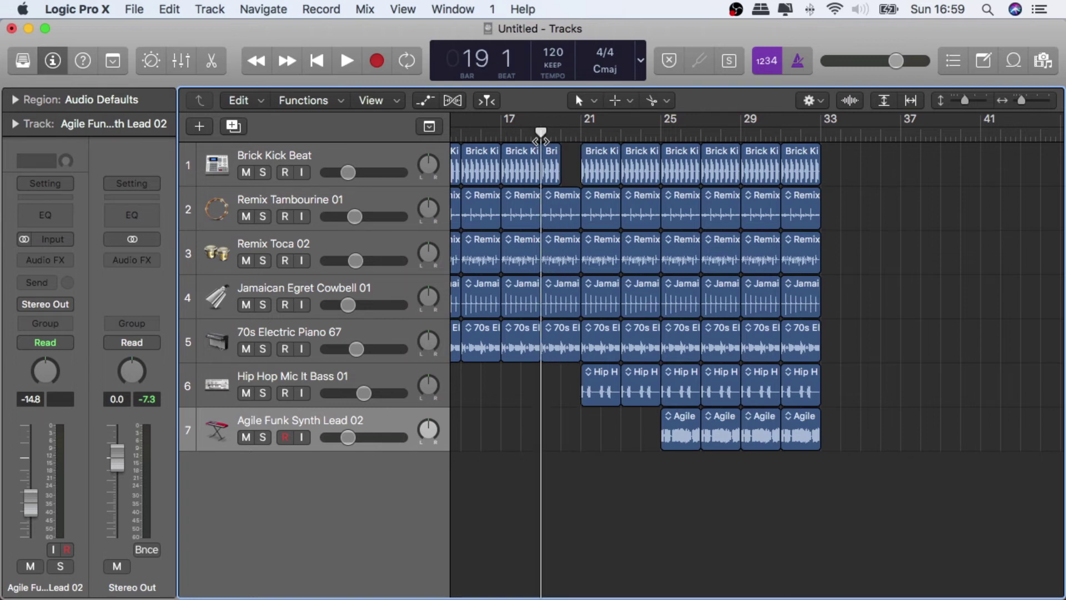
pyautogui.press('space')
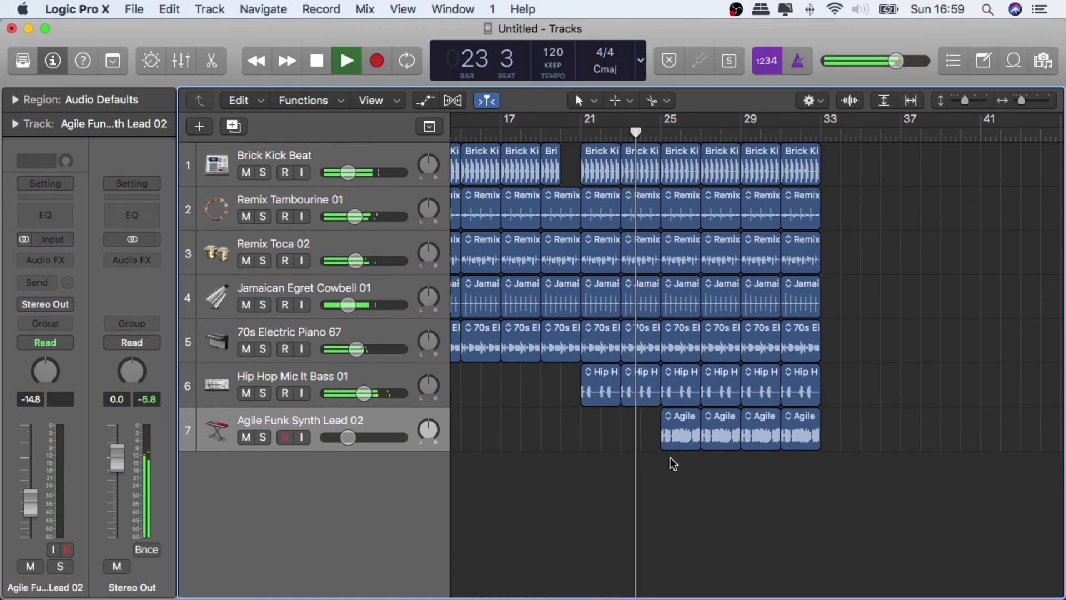
pyautogui.click(675, 433)
pyautogui.keyDown('shift'); pyautogui.click(710, 442); pyautogui.keyUp('shift')
pyautogui.press('Delete')
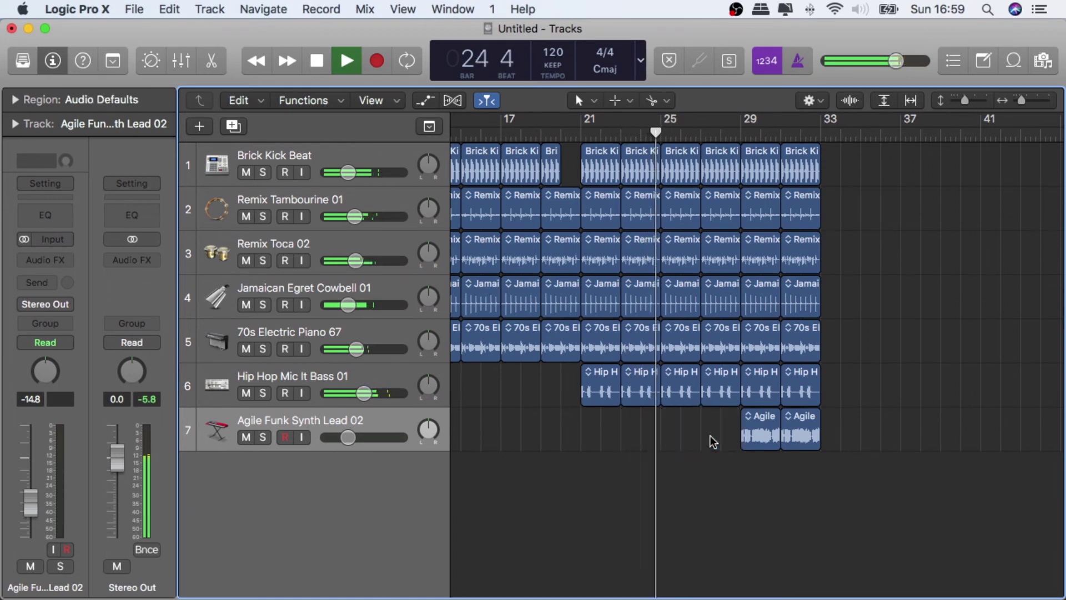
# Repeat the regions of all seven tracks from bars 29 to 32 once, play through the repeated section and stop playback
pyautogui.hscroll(5, 710, 435)
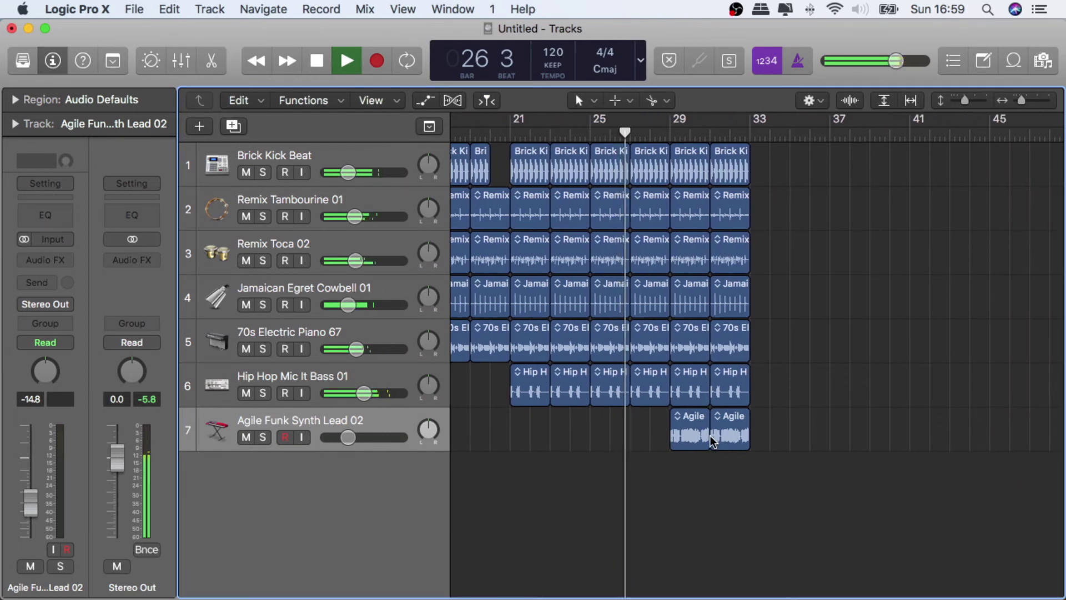
pyautogui.hscroll(2, 792, 441)
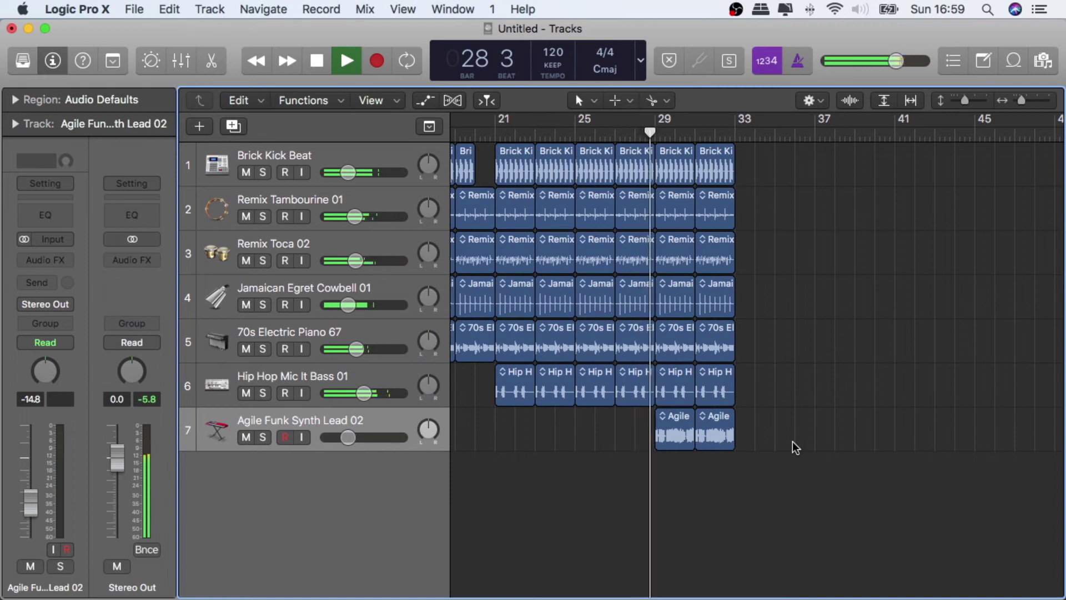
pyautogui.moveTo(792, 442); pyautogui.dragTo(680, 148)
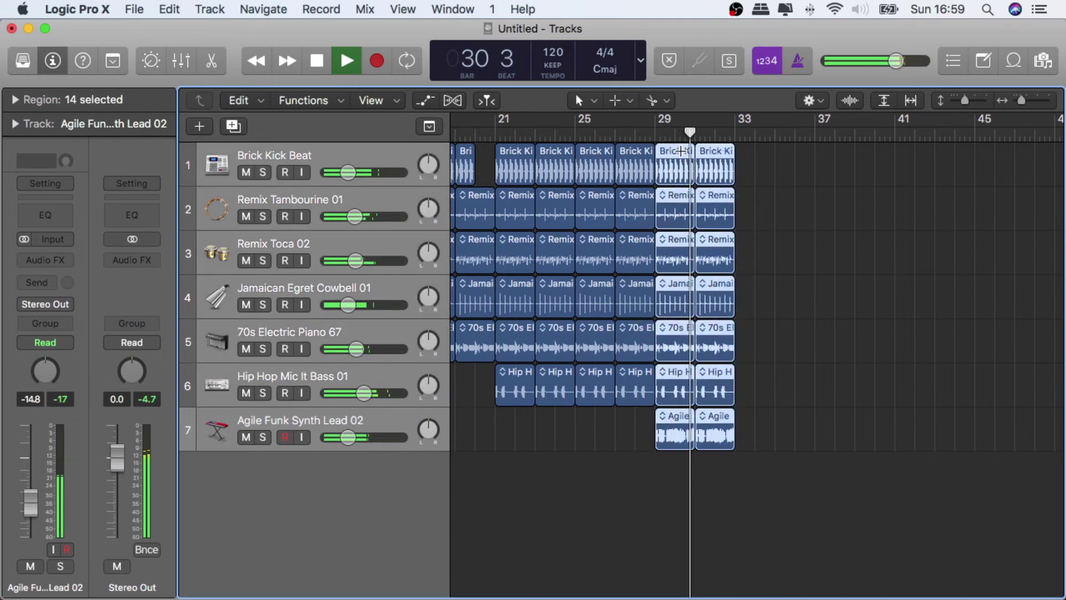
pyautogui.press('super+r')
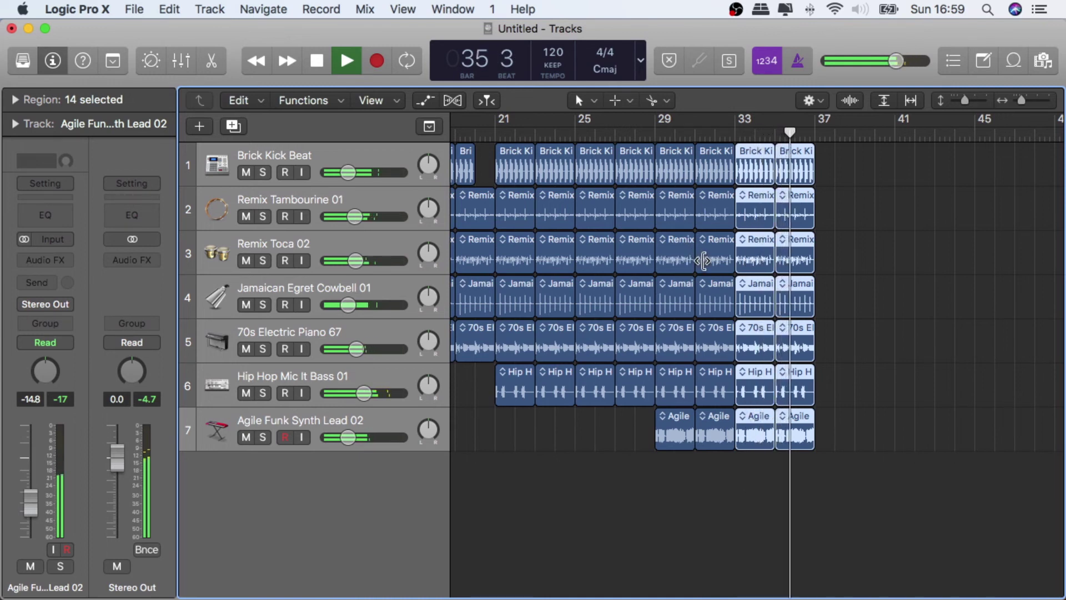
pyautogui.press('space')
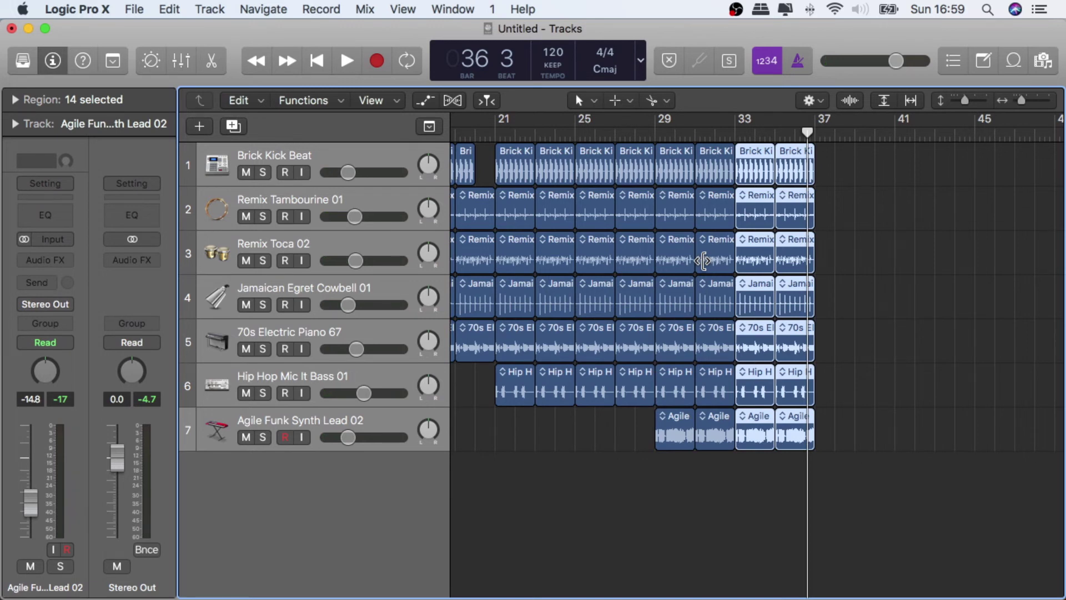
# Open the bounce settings for the project and add MP3 as a destination alongside PCM, keeping the mono bit rate at 320 kbps
pyautogui.hscroll(-2, 864, 407)
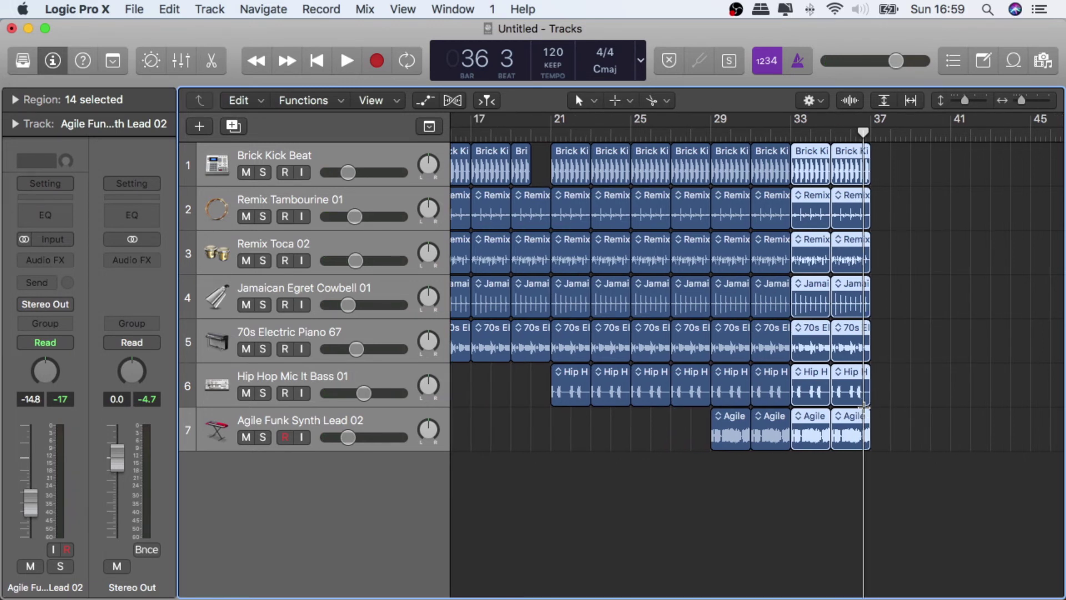
pyautogui.scroll(-3, 864, 407)
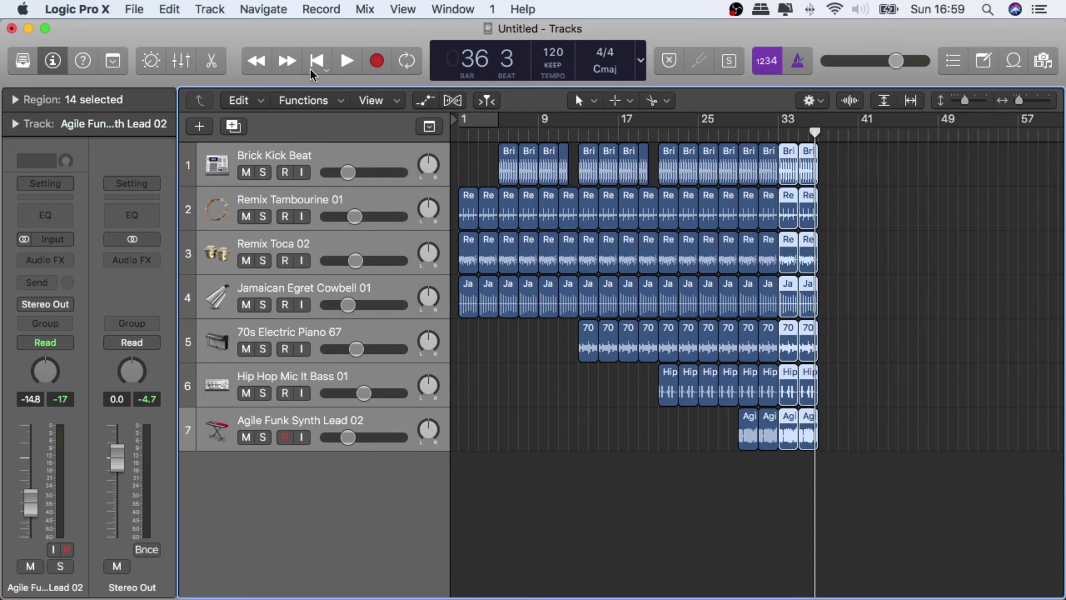
pyautogui.click(89, 10)
pyautogui.moveTo(128, 12)
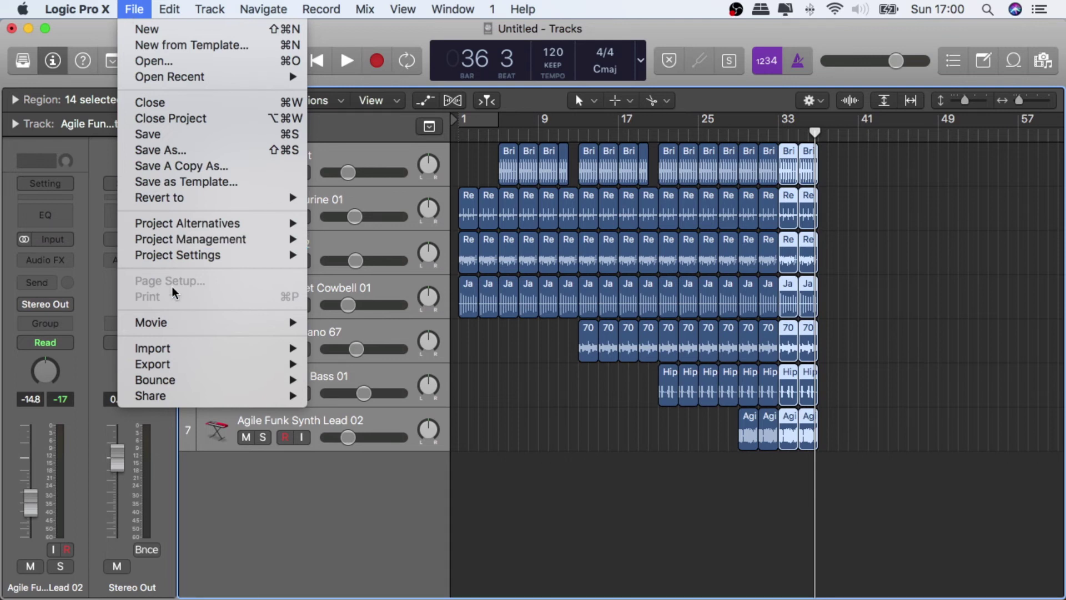
pyautogui.moveTo(217, 382)
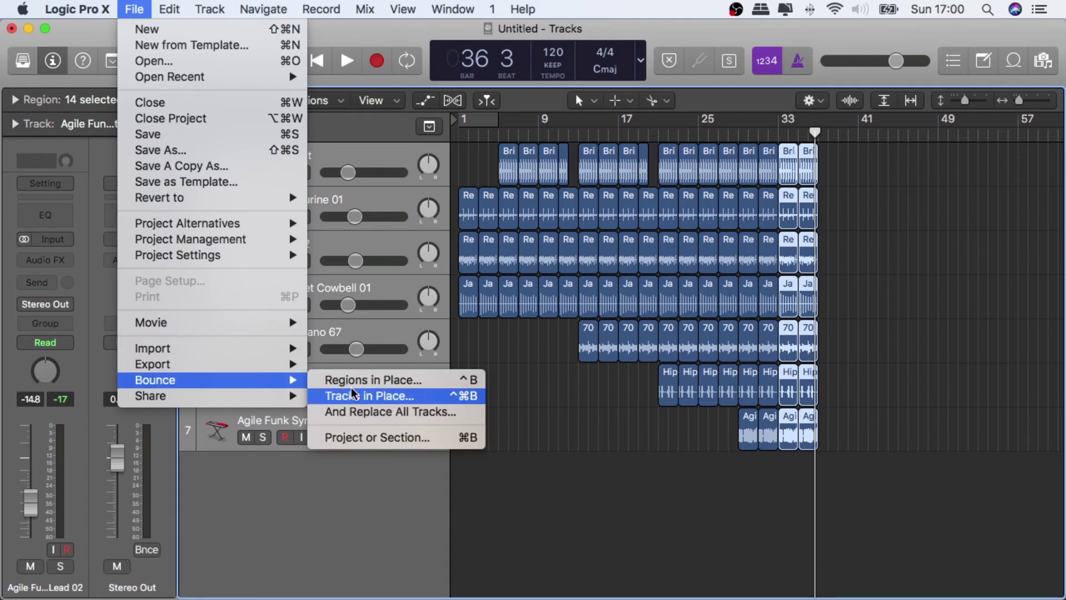
pyautogui.click(379, 438)
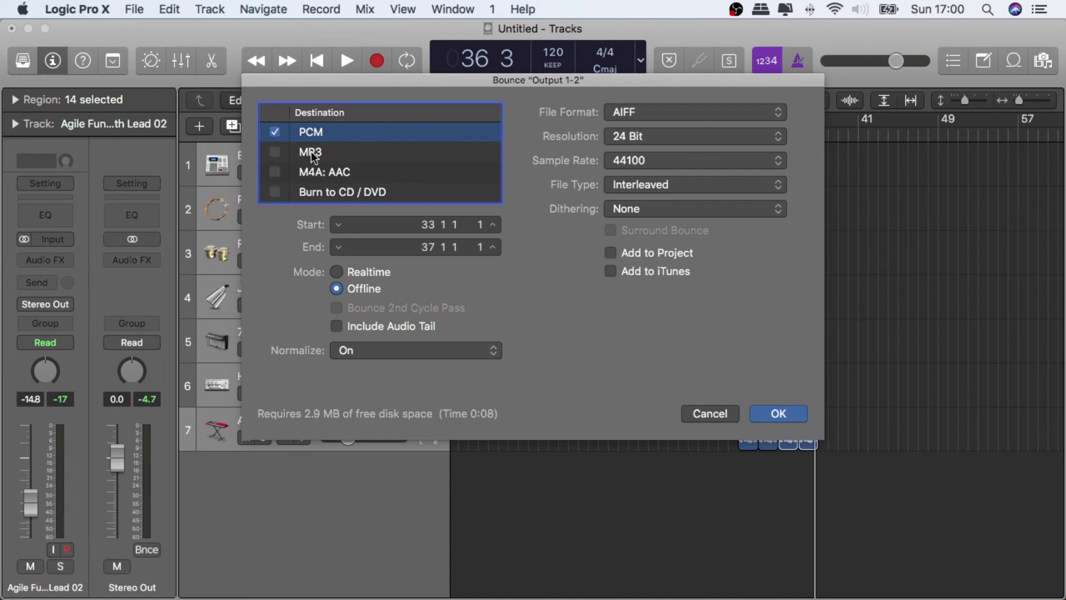
pyautogui.click(270, 151)
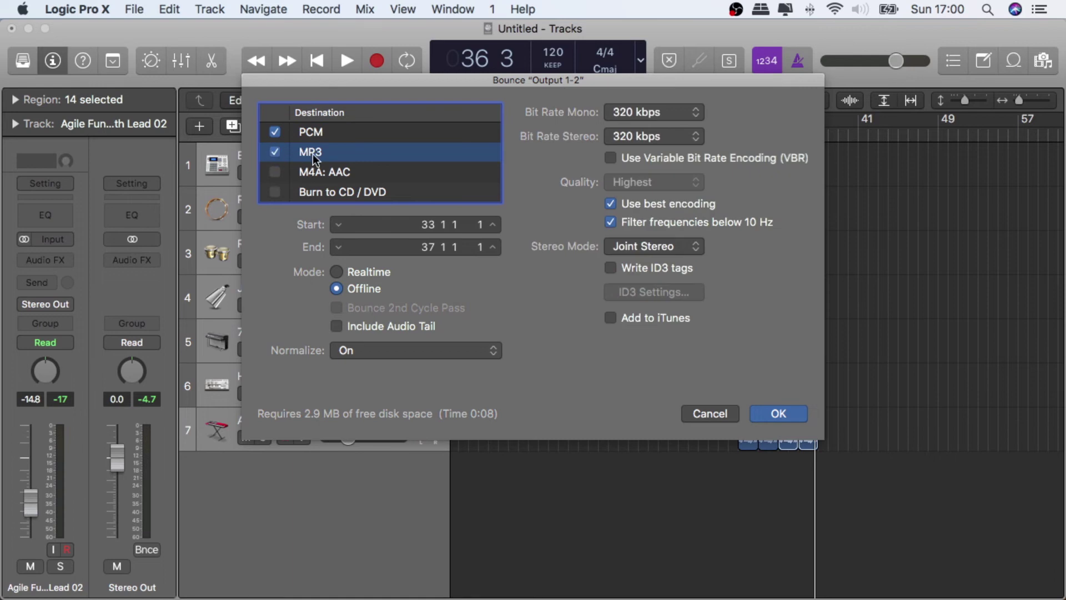
pyautogui.click(662, 111)
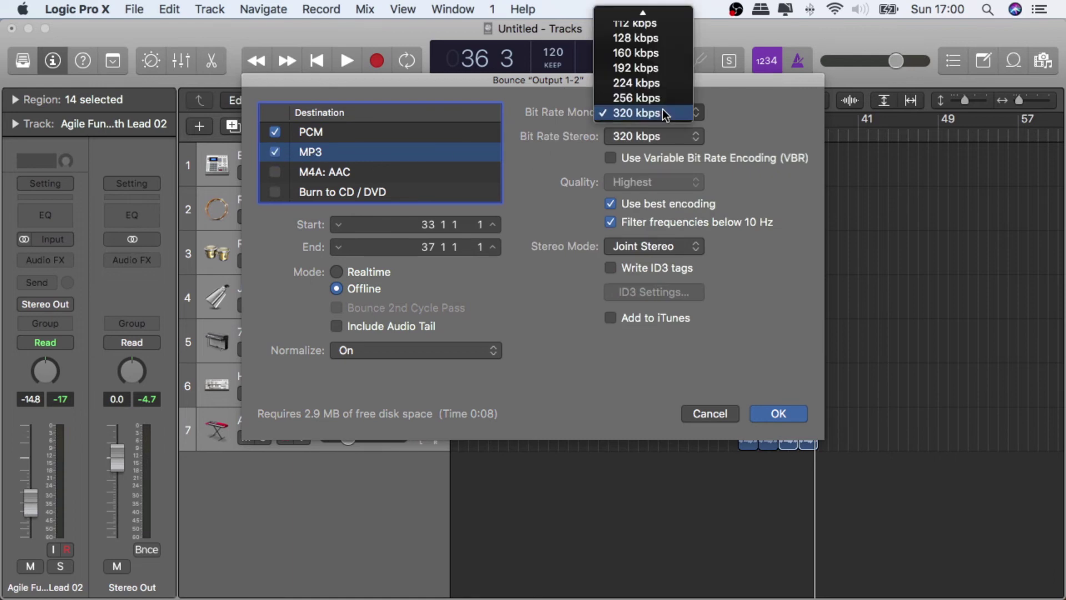
pyautogui.click(657, 201)
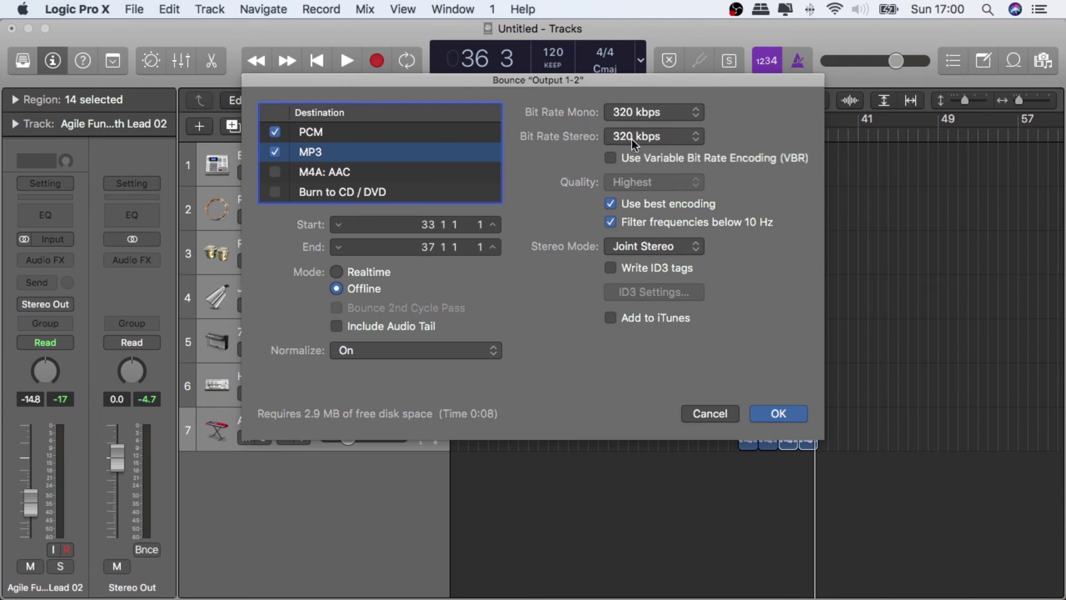
# Enable writing ID3 tags for the MP3 and set the song title in the ID3 settings to Symzee Funk
pyautogui.click(612, 269)
pyautogui.click(628, 289)
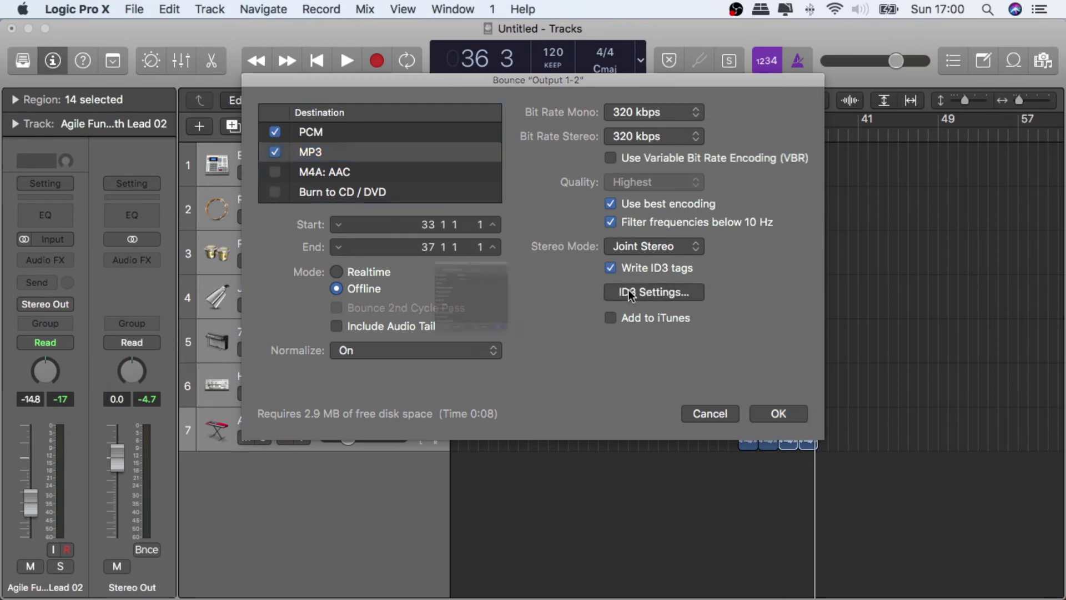
pyautogui.scroll(-5, 425, 366)
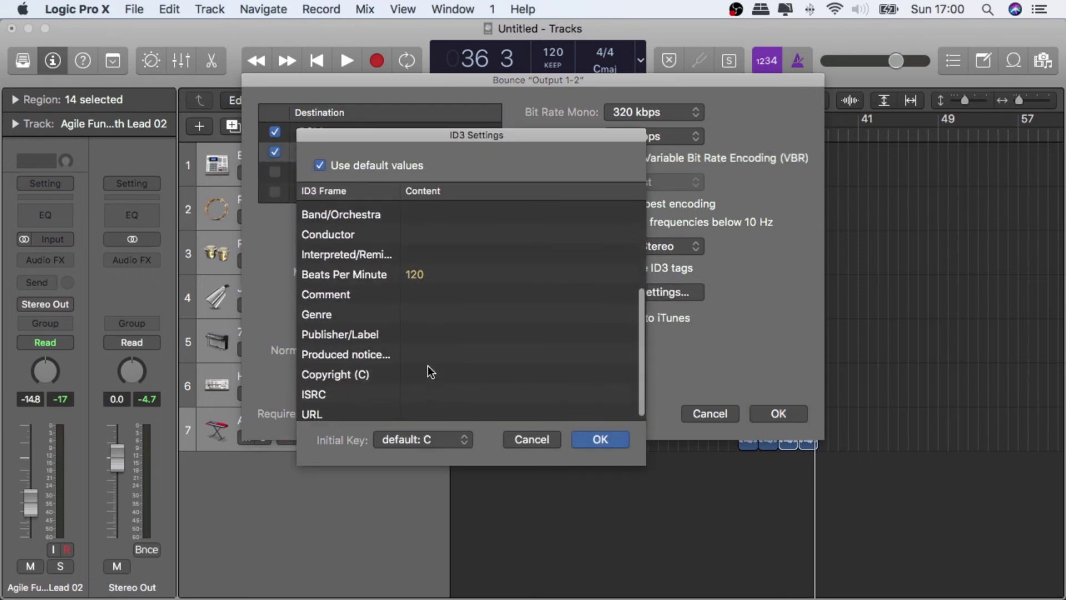
pyautogui.scroll(2, 428, 366)
pyautogui.scroll(1, 428, 365)
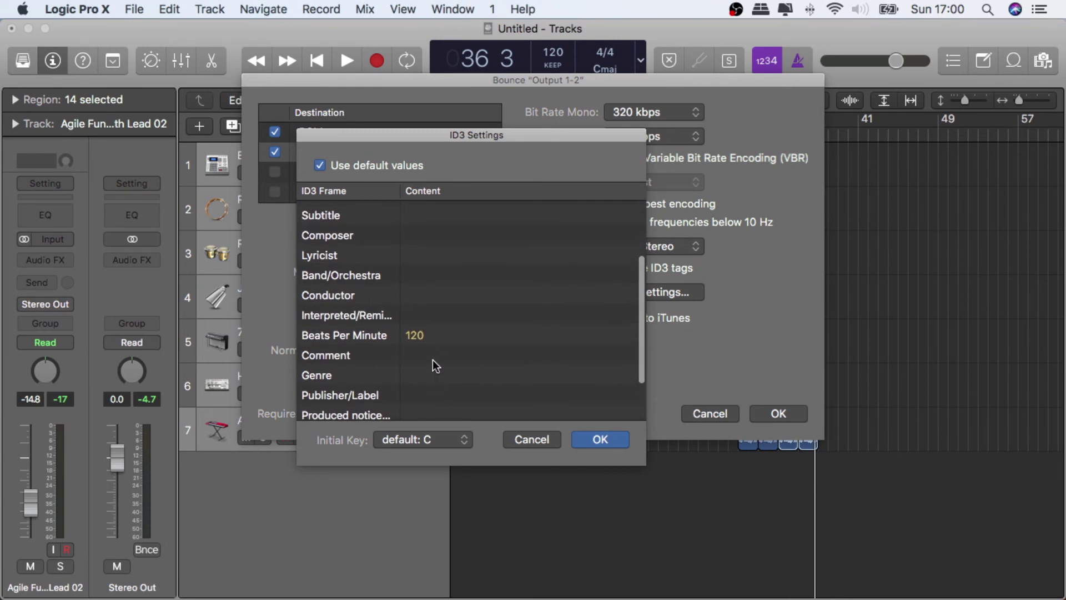
pyautogui.scroll(5, 433, 360)
pyautogui.click(458, 215)
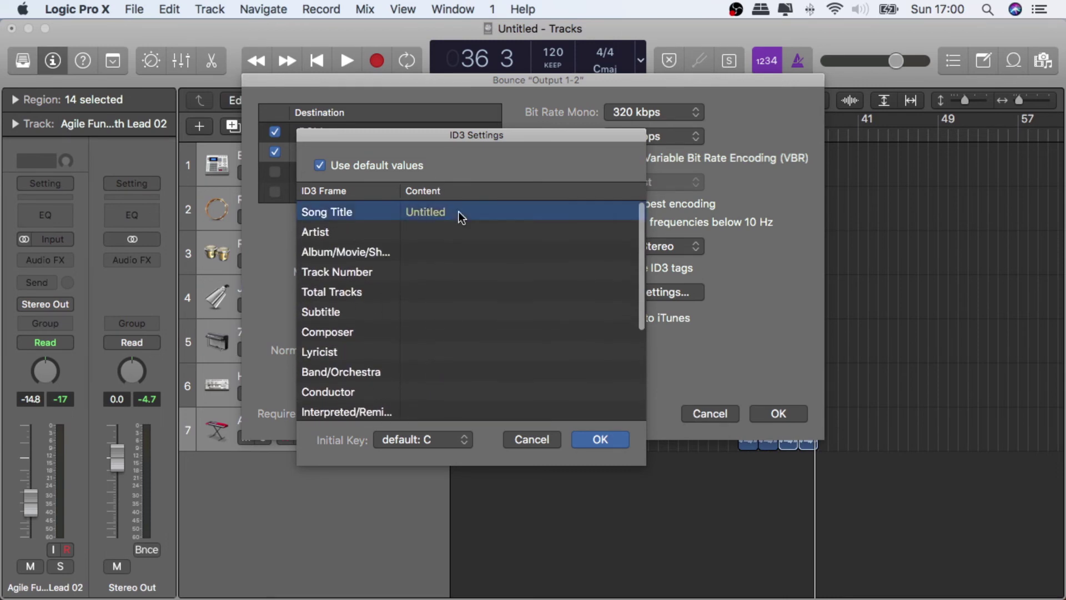
pyautogui.click(441, 211)
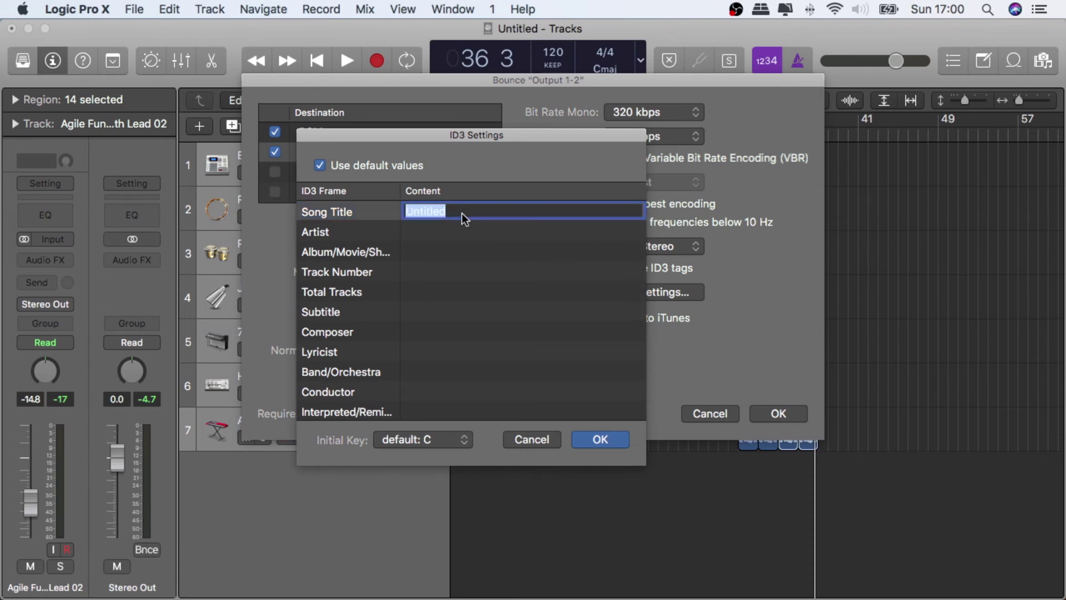
pyautogui.write('Symzee Funk')
# Enter the artist name and set the genre to Housey in the ID3 settings, keeping the other tags at their defaults
pyautogui.click(459, 232)
pyautogui.click(446, 234)
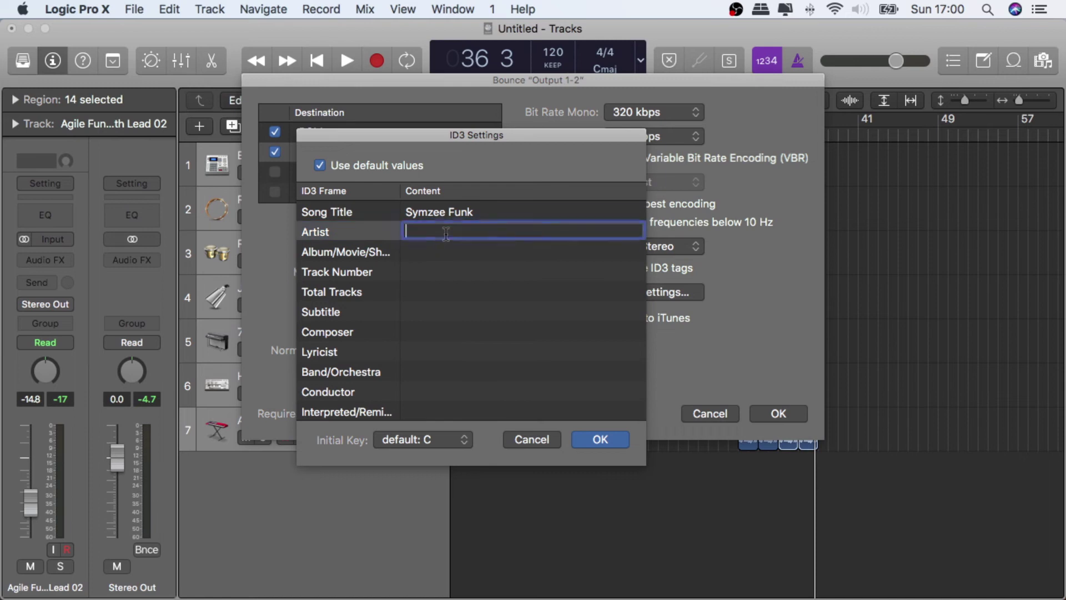
pyautogui.write('Symzee')
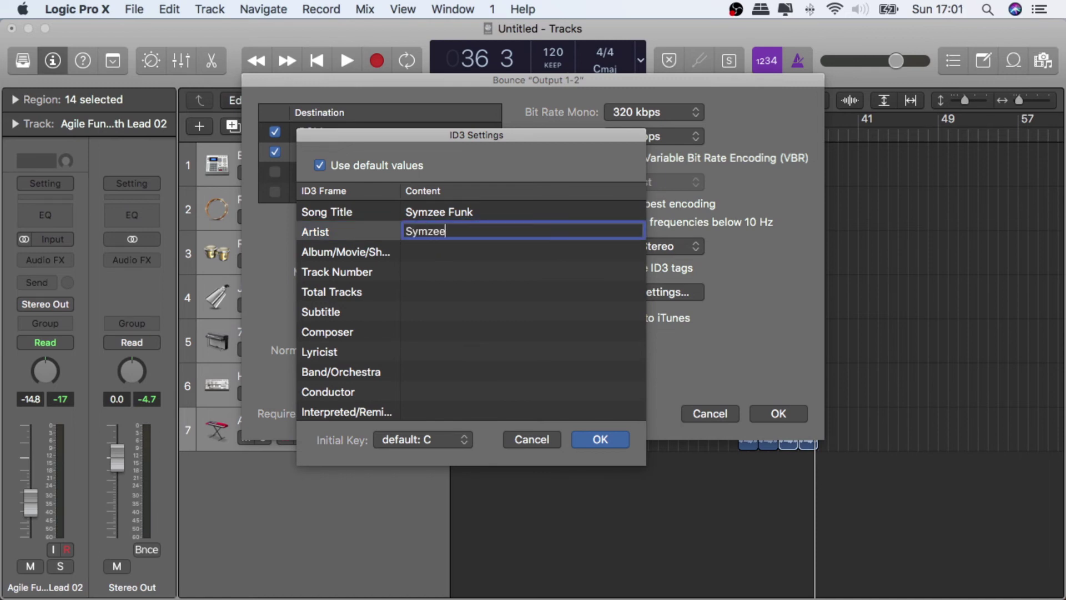
pyautogui.scroll(-3, 412, 326)
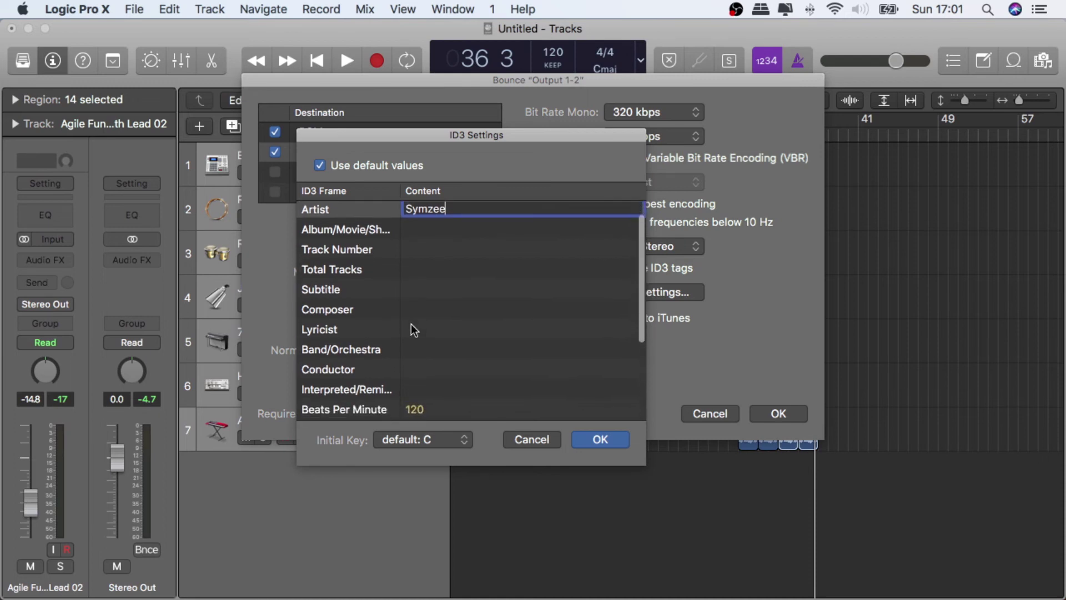
pyautogui.scroll(-2, 411, 324)
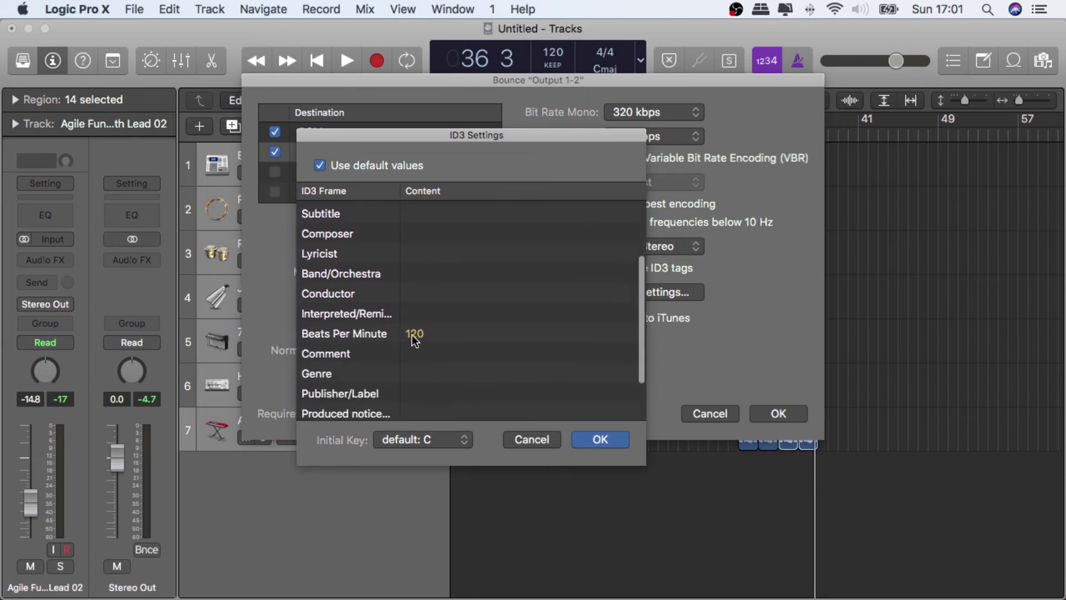
pyautogui.scroll(-1, 414, 335)
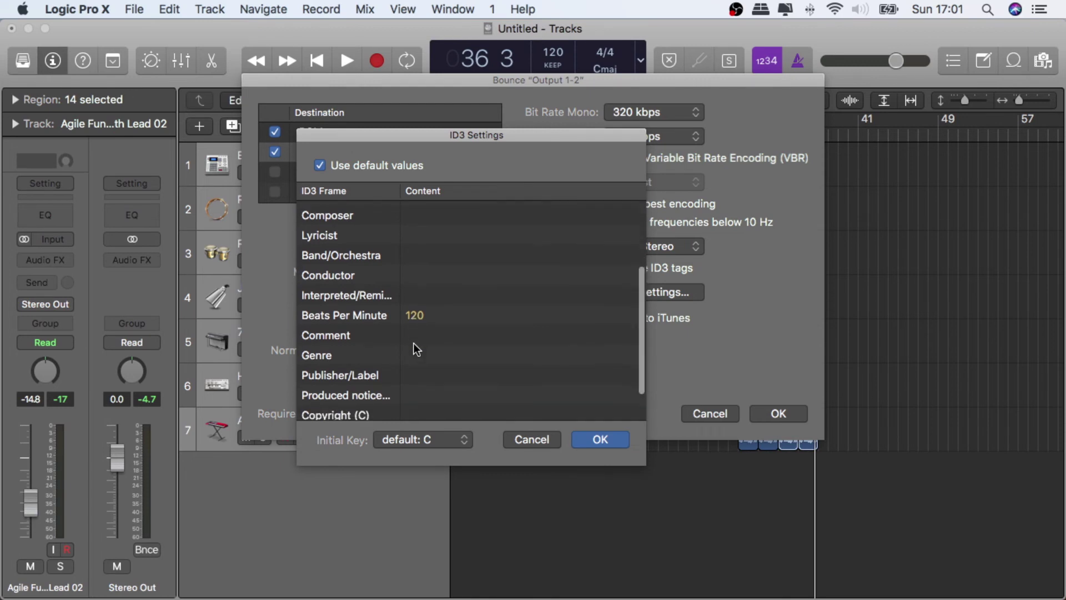
pyautogui.doubleClick(414, 356)
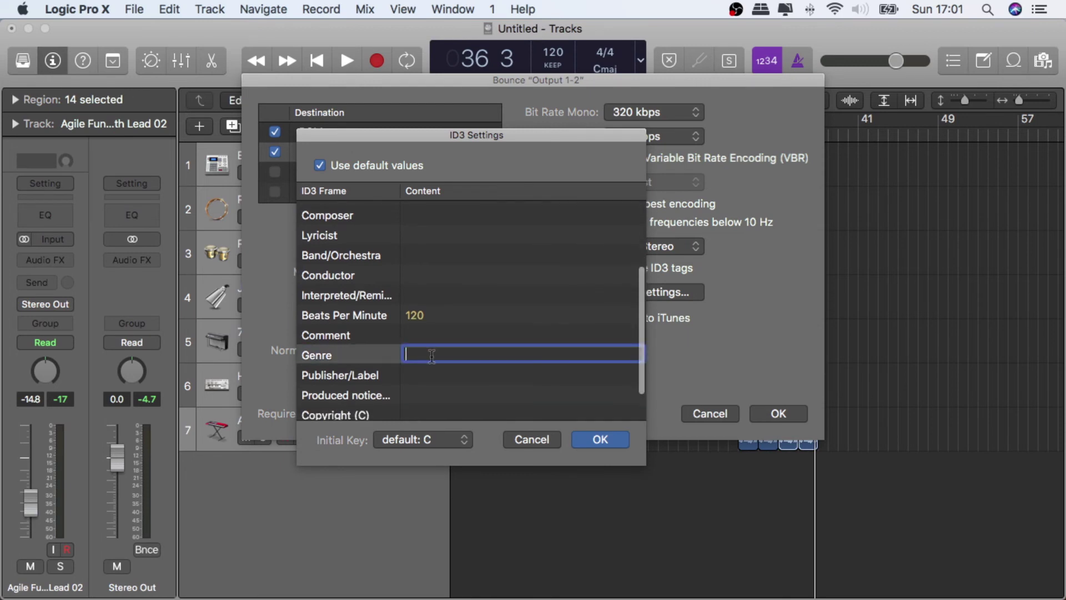
pyautogui.write('Housey')
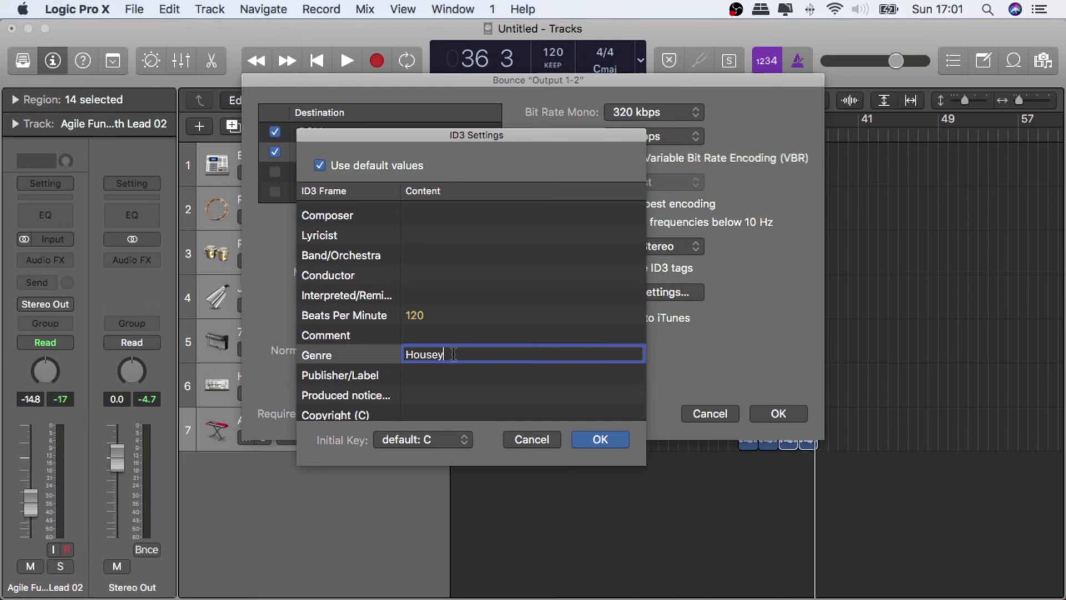
pyautogui.scroll(-3, 452, 352)
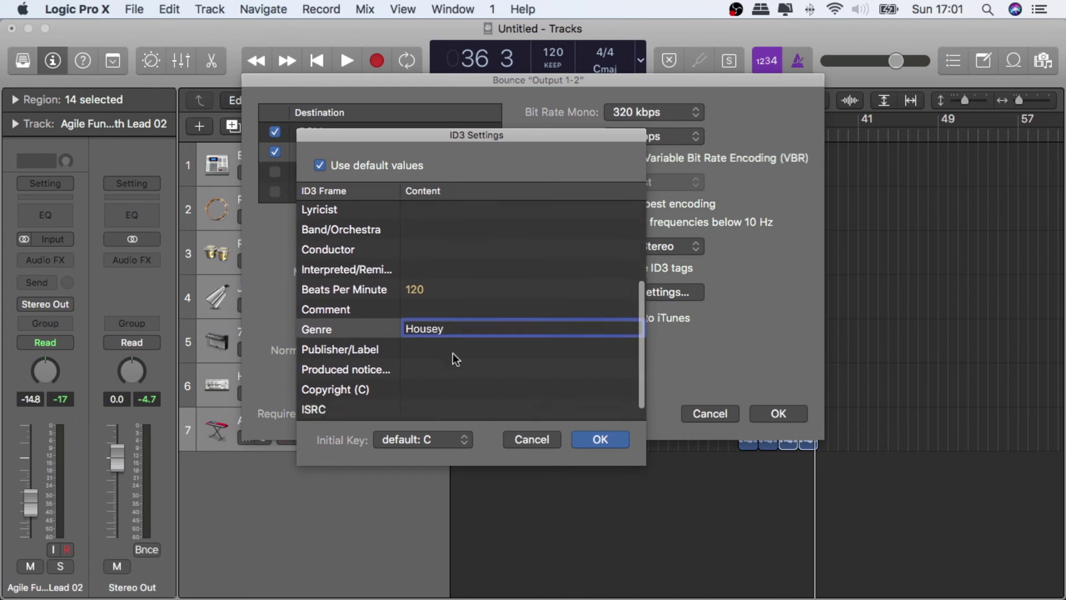
pyautogui.scroll(3, 452, 354)
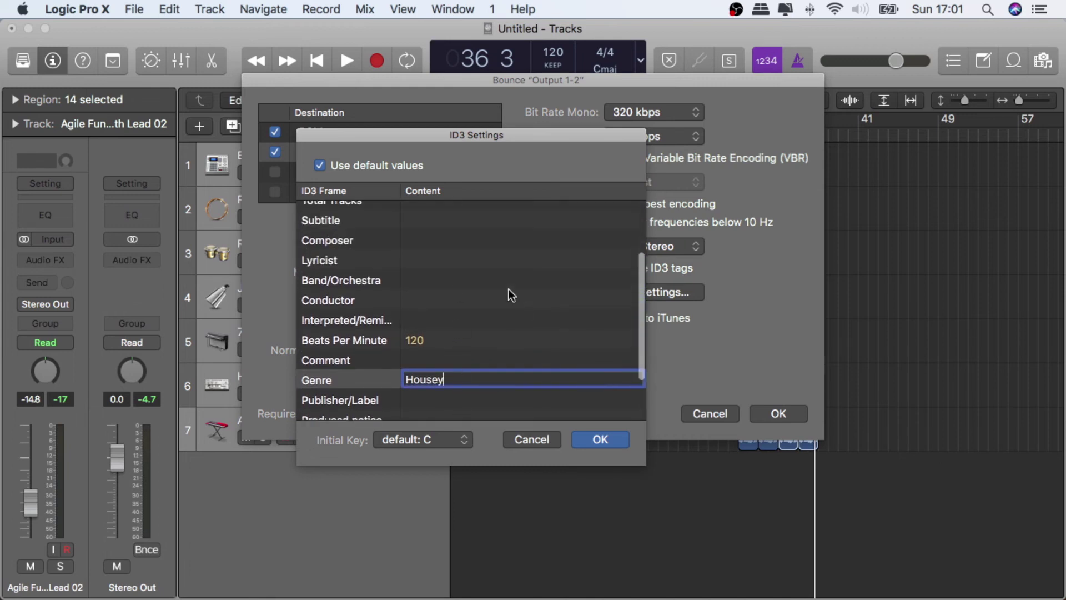
pyautogui.click(600, 439)
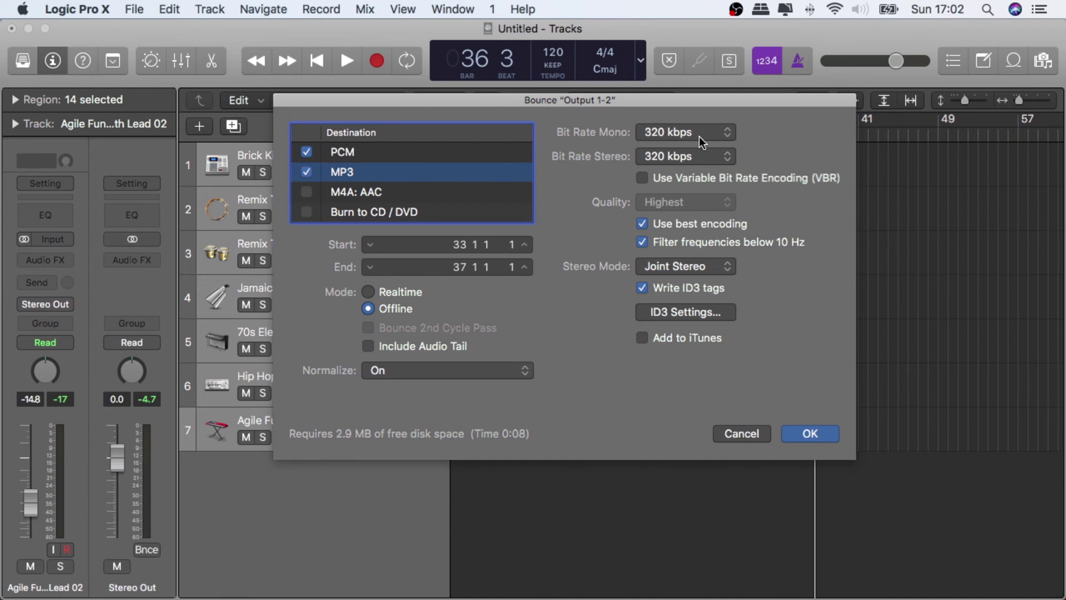
# Cancel the bounce and set the cycle range from bar 1 to bar 37, covering the whole arrangement
pyautogui.click(736, 438)
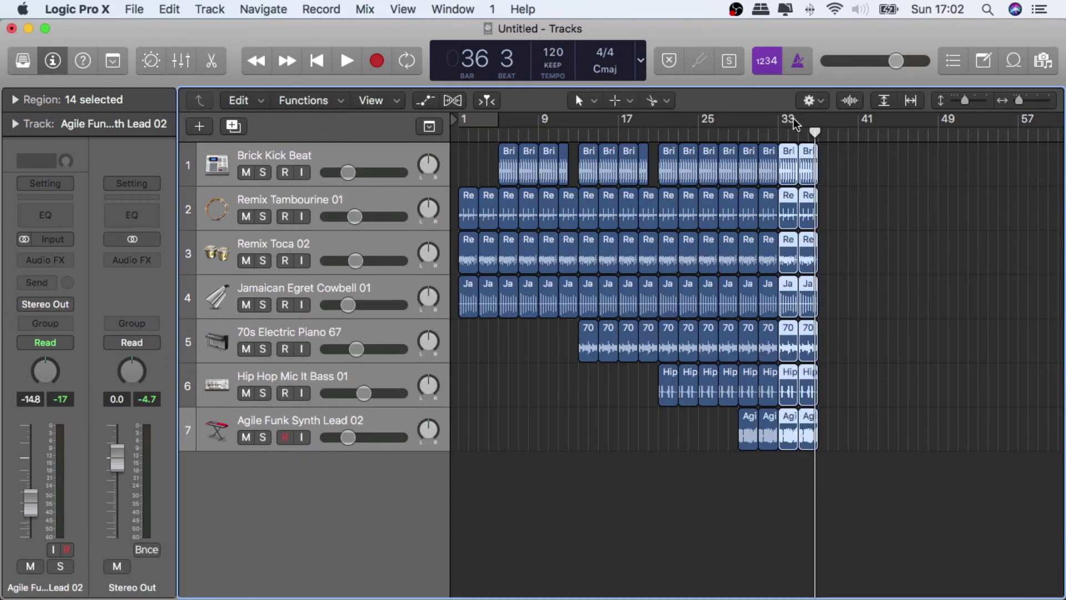
pyautogui.moveTo(465, 118); pyautogui.dragTo(814, 119)
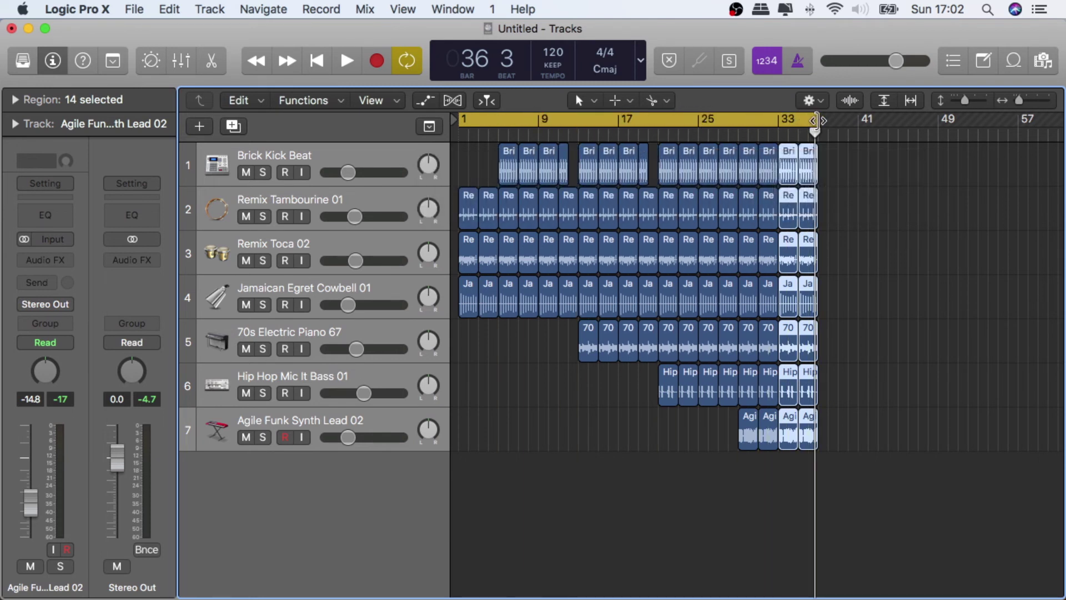
# Enlarge the waveforms shown in the regions and move the playhead back to bar 17
pyautogui.press('ctrl+alt+super+Up')
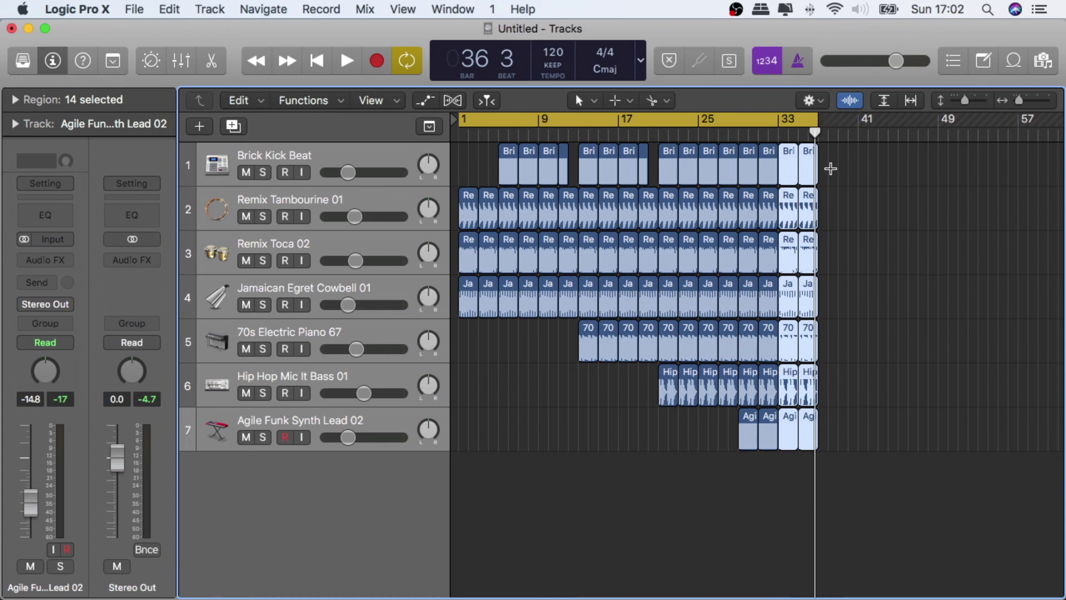
pyautogui.scroll(5, 831, 167)
pyautogui.hscroll(2, 831, 167)
pyautogui.hscroll(1, 831, 168)
pyautogui.moveTo(789, 134); pyautogui.dragTo(135, 141)
pyautogui.press('z')
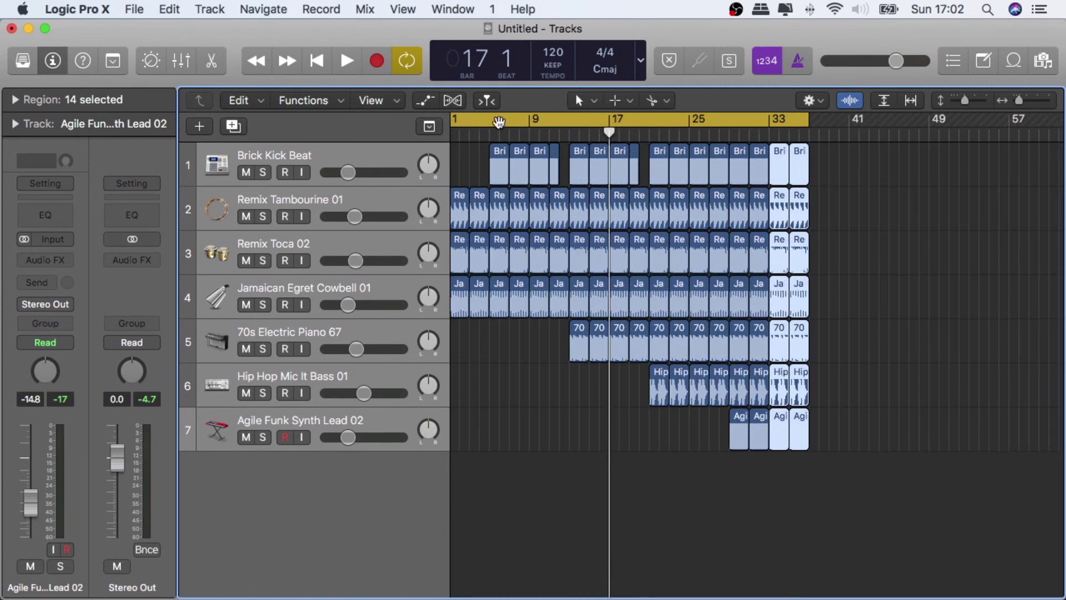
# Start a project bounce of bars 1 to 37 and accept the PCM and MP3 settings with offline mode
pyautogui.click(145, 9)
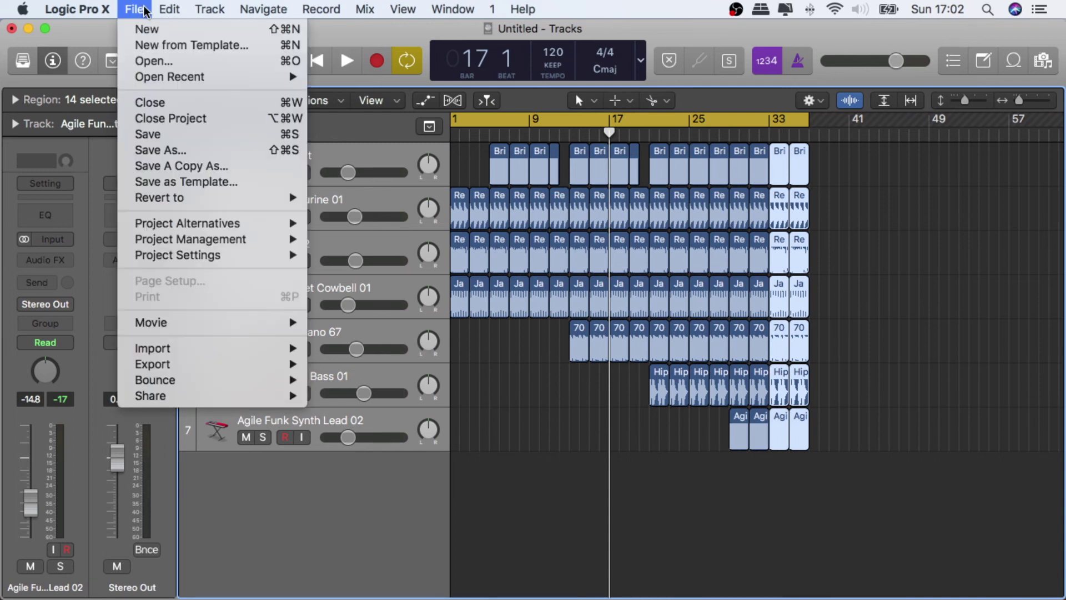
pyautogui.moveTo(206, 387)
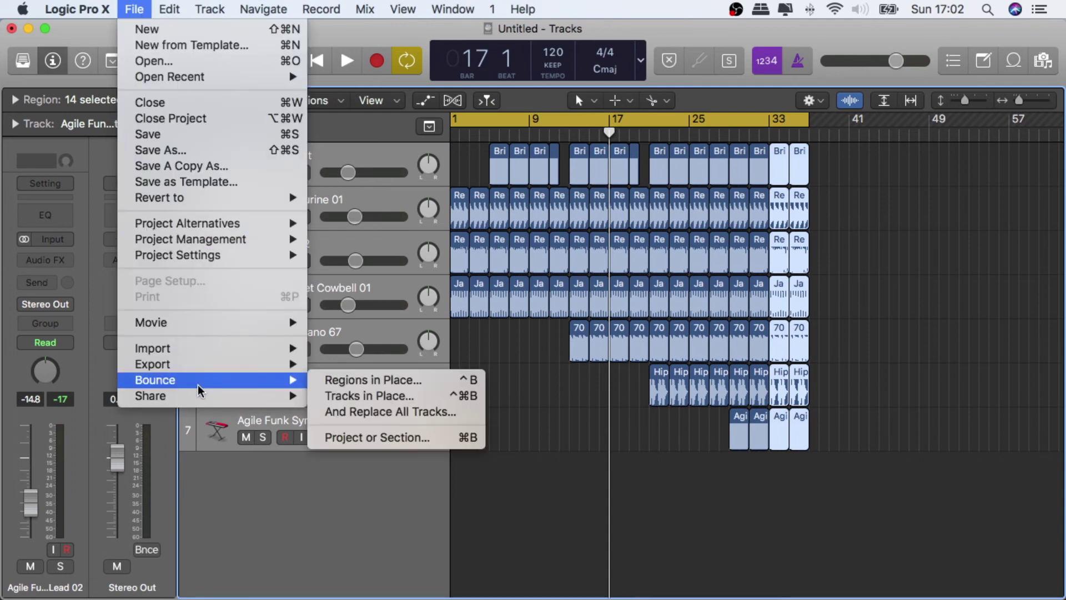
pyautogui.click(381, 433)
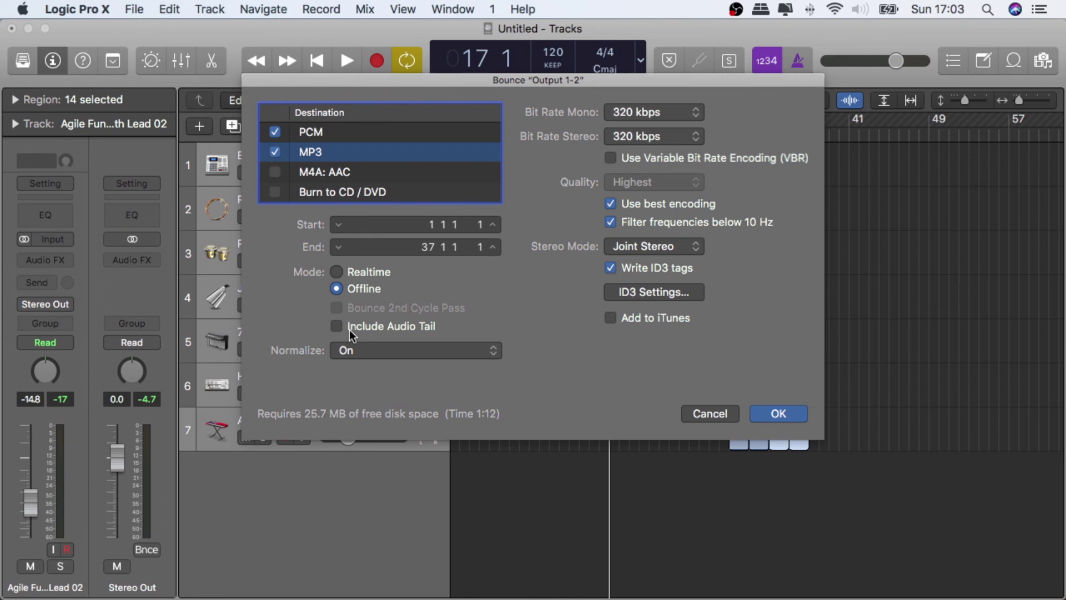
pyautogui.click(772, 417)
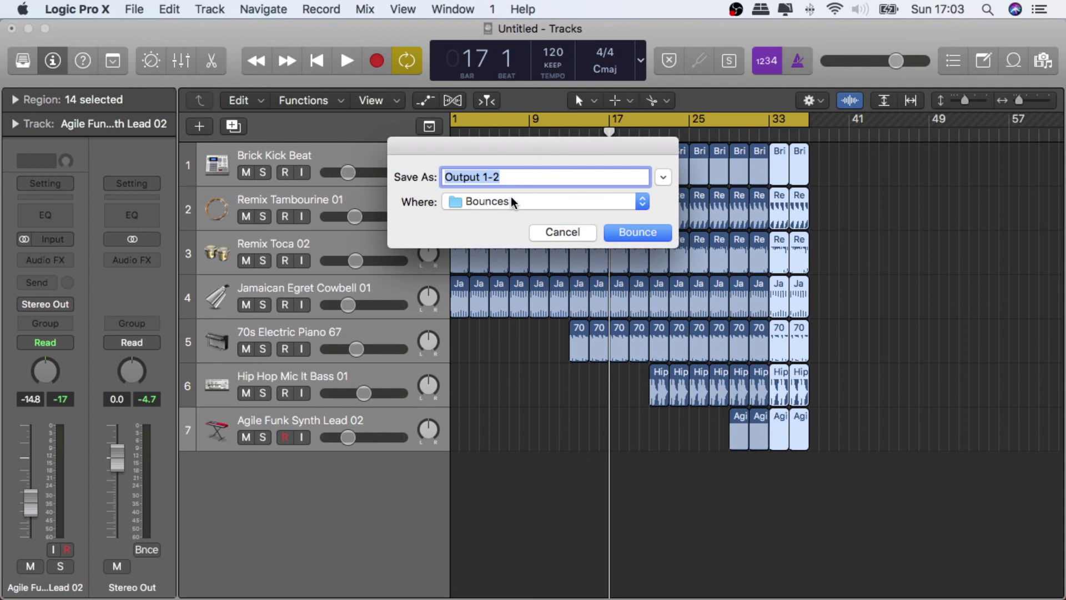
# Save the bounce to the Desktop under the name Symzee - Symzee Funk
pyautogui.click(600, 207)
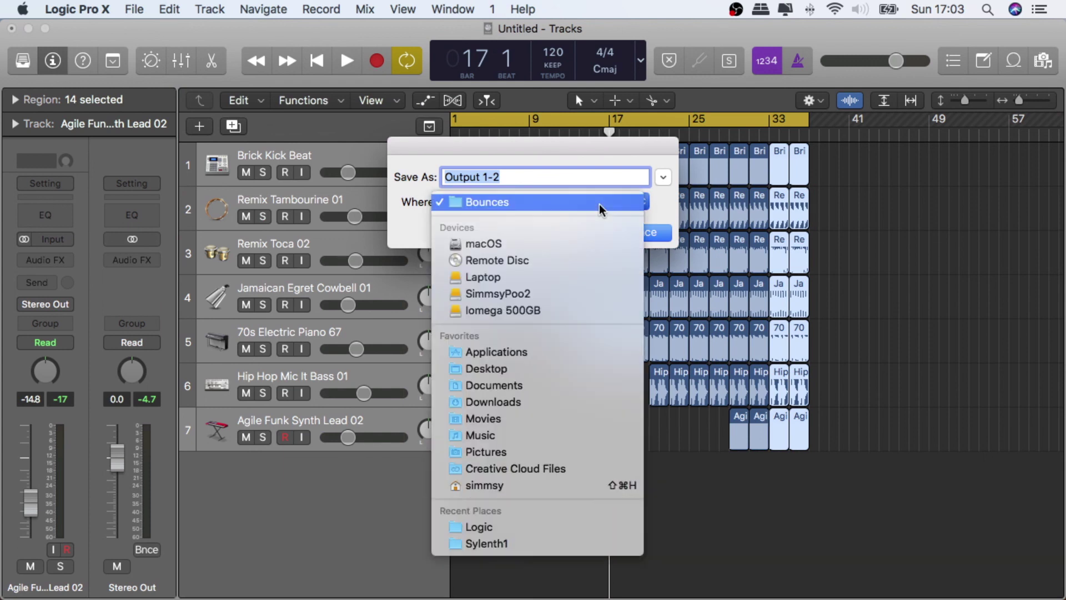
pyautogui.click(562, 378)
pyautogui.click(536, 175)
pyautogui.press('super+a')
pyautogui.write('S')
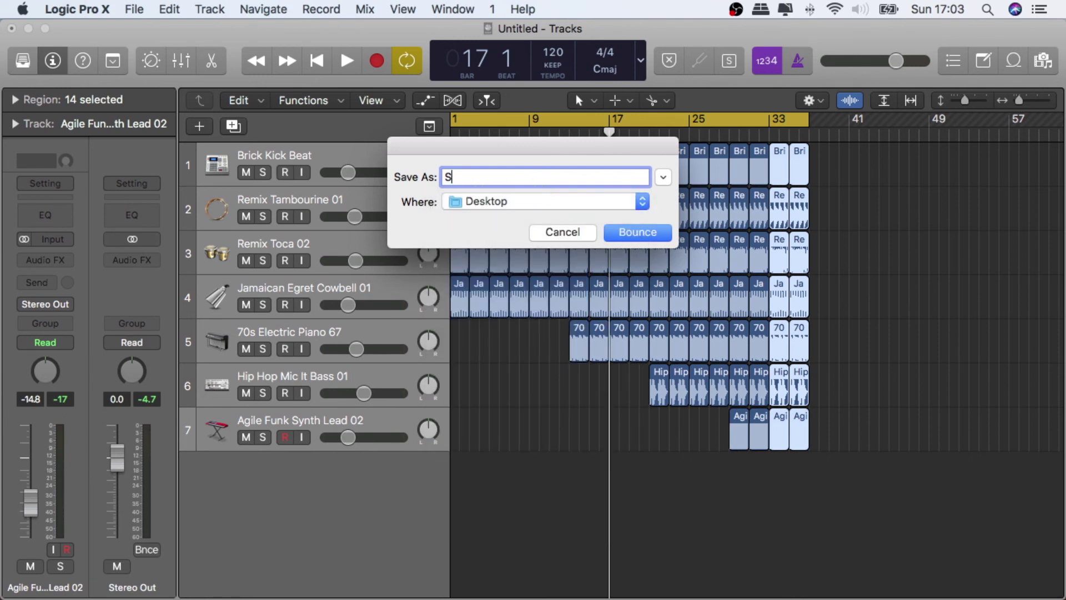
pyautogui.write('ymzee - Symzee Funk')
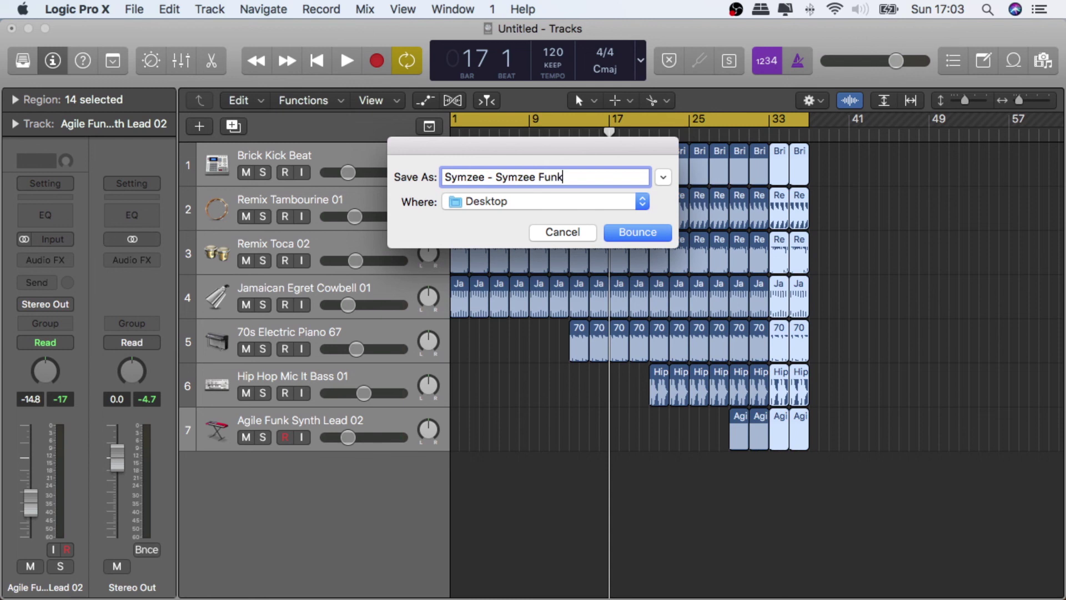
pyautogui.click(636, 232)
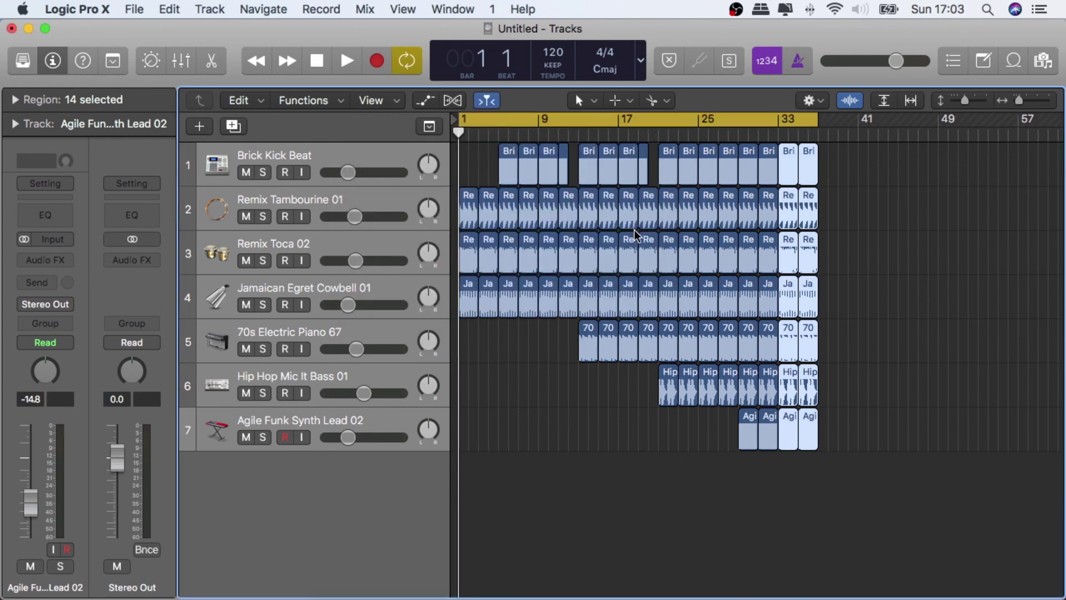
# Switch to the desktop and preview the bounced Symzee - Symzee Funk.mp3 full screen, skipping forward through the song before closing the preview
pyautogui.click(28, 29)
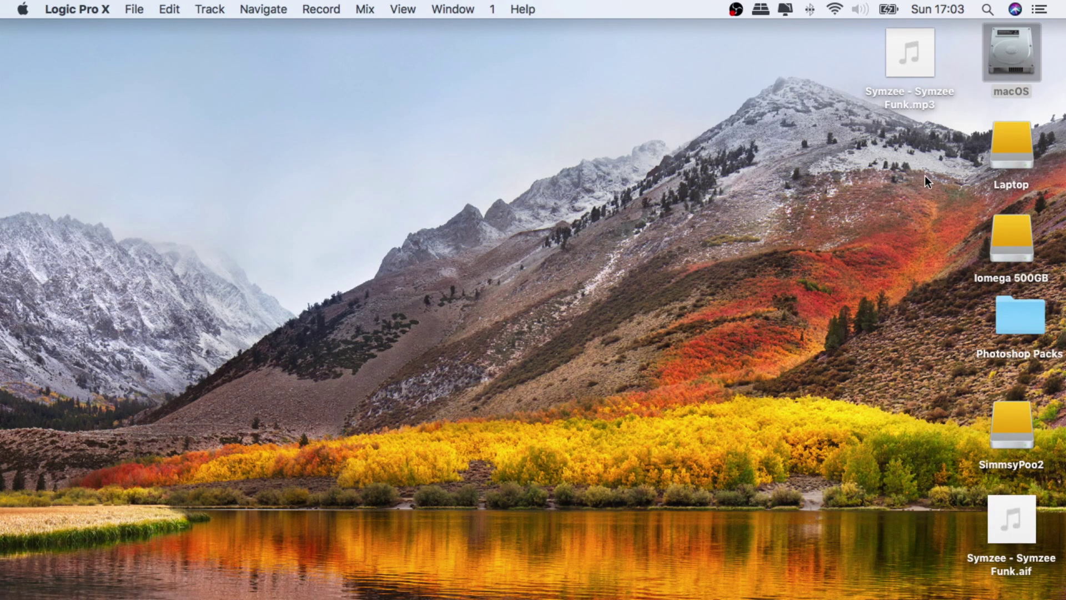
pyautogui.click(915, 64)
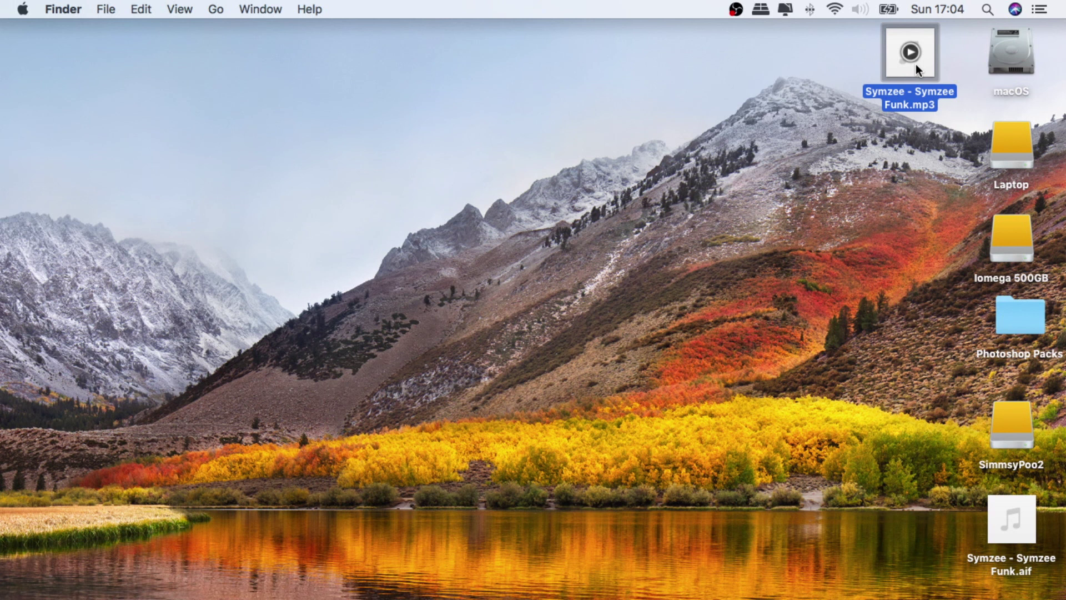
pyautogui.press('space')
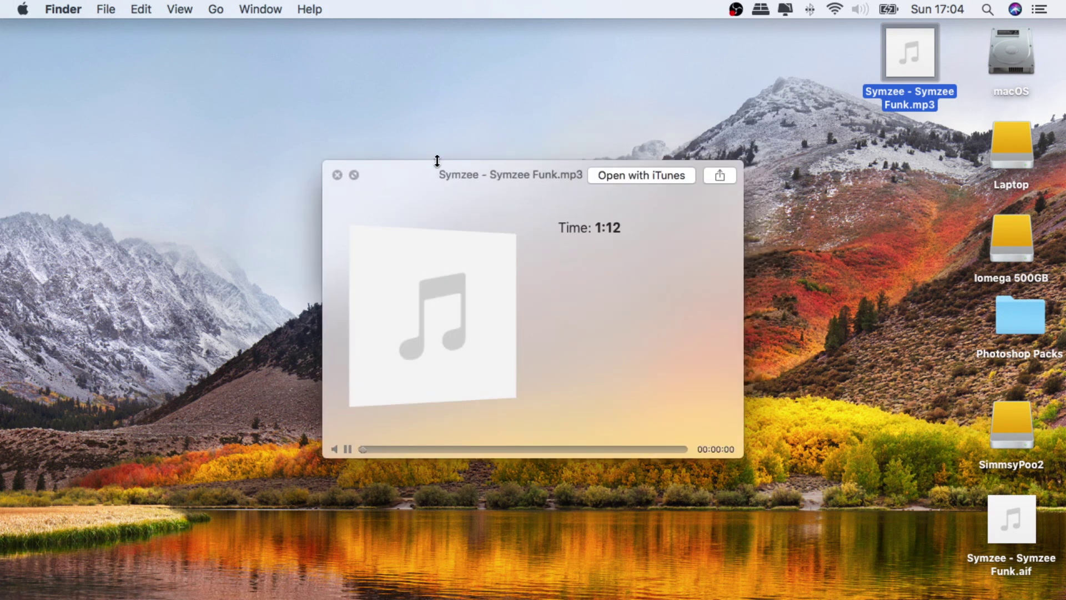
pyautogui.click(354, 176)
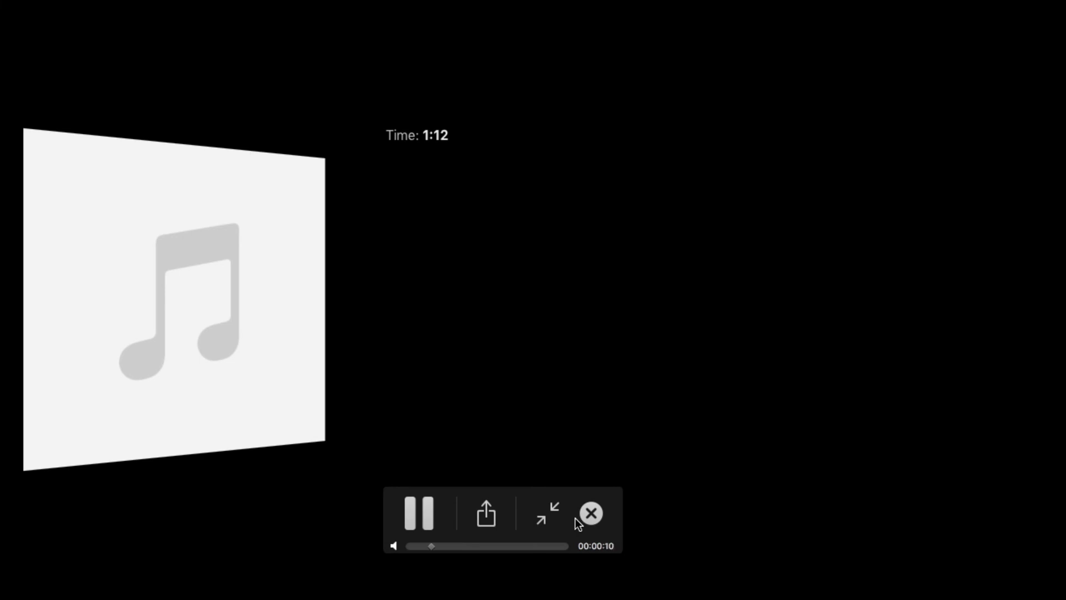
pyautogui.click(462, 546)
pyautogui.moveTo(505, 546); pyautogui.dragTo(514, 546)
pyautogui.click(590, 513)
pyautogui.click(832, 342)
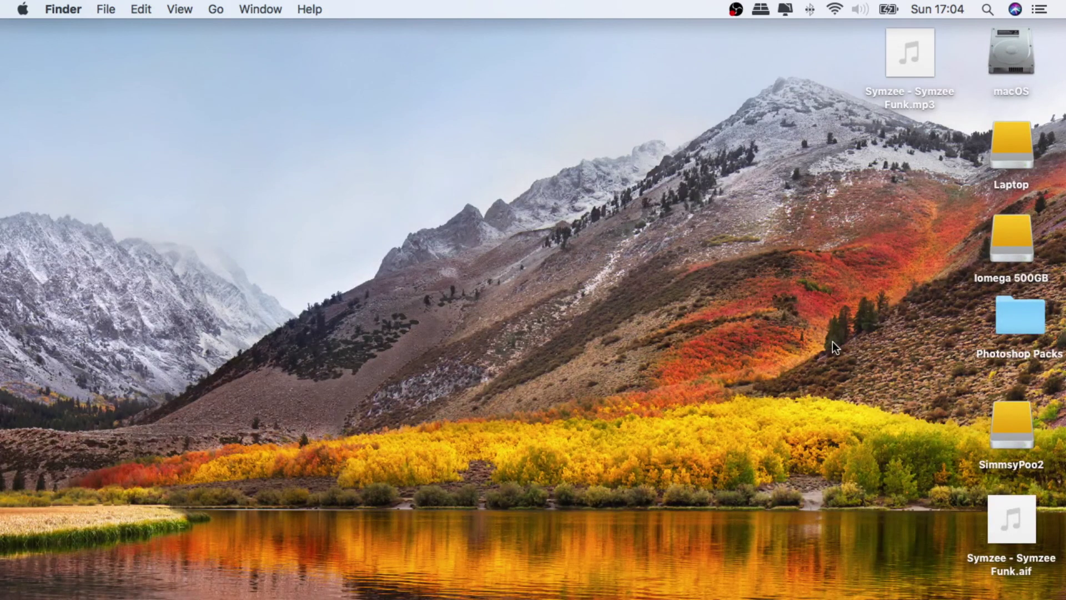